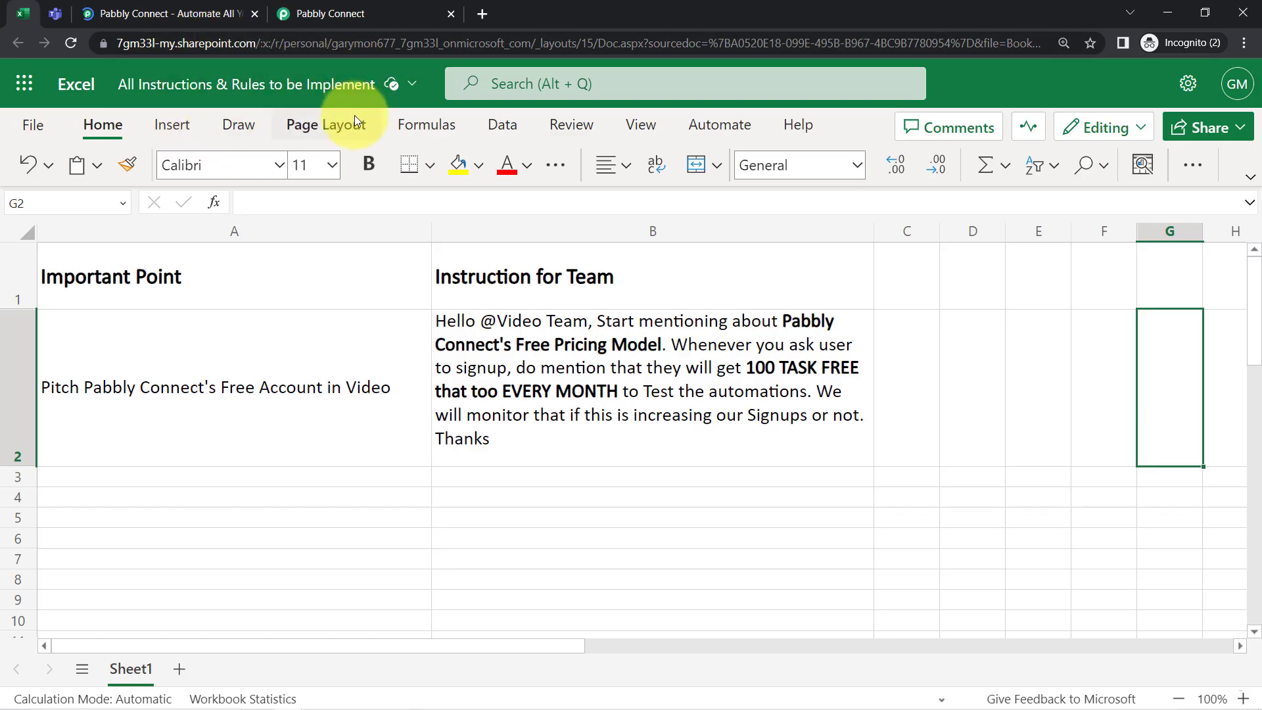
# Examine the Important Point and Instruction for Team entries in Excel and the matching post in the Pabbly Team channel of Microsoft Teams.
pyautogui.moveTo(375, 276); pyautogui.dragTo(532, 571)
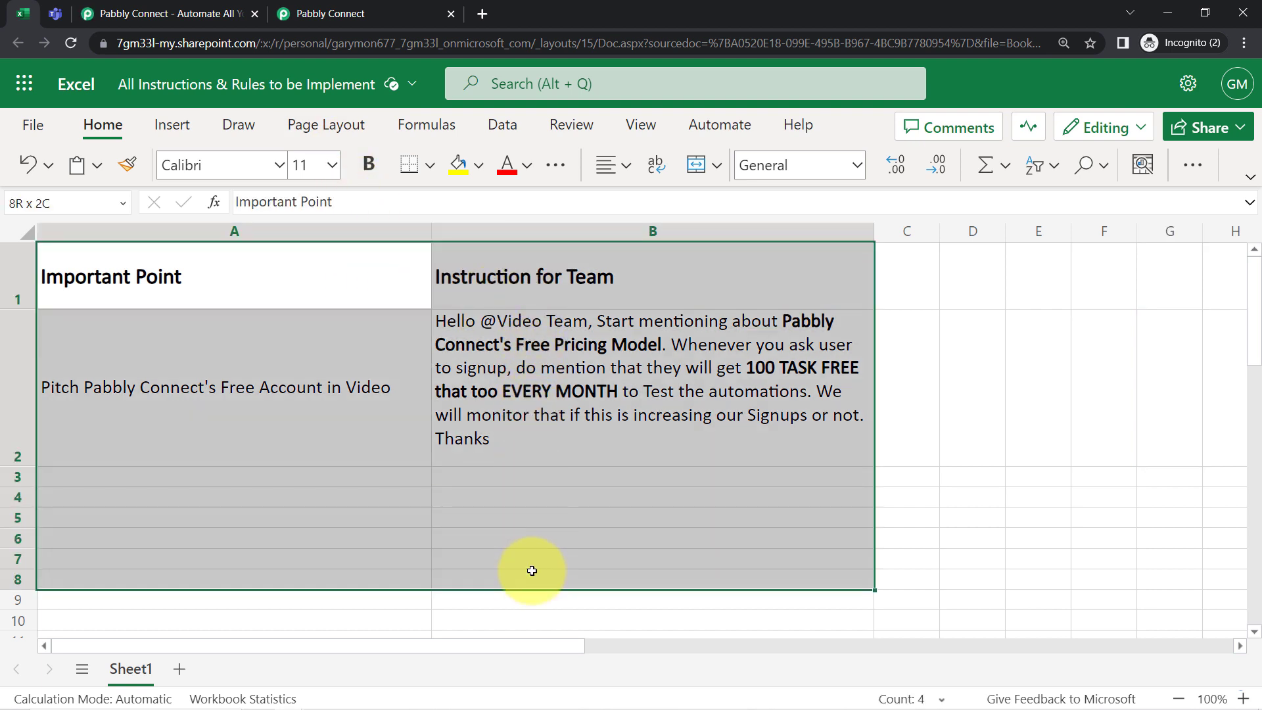
pyautogui.click(355, 431)
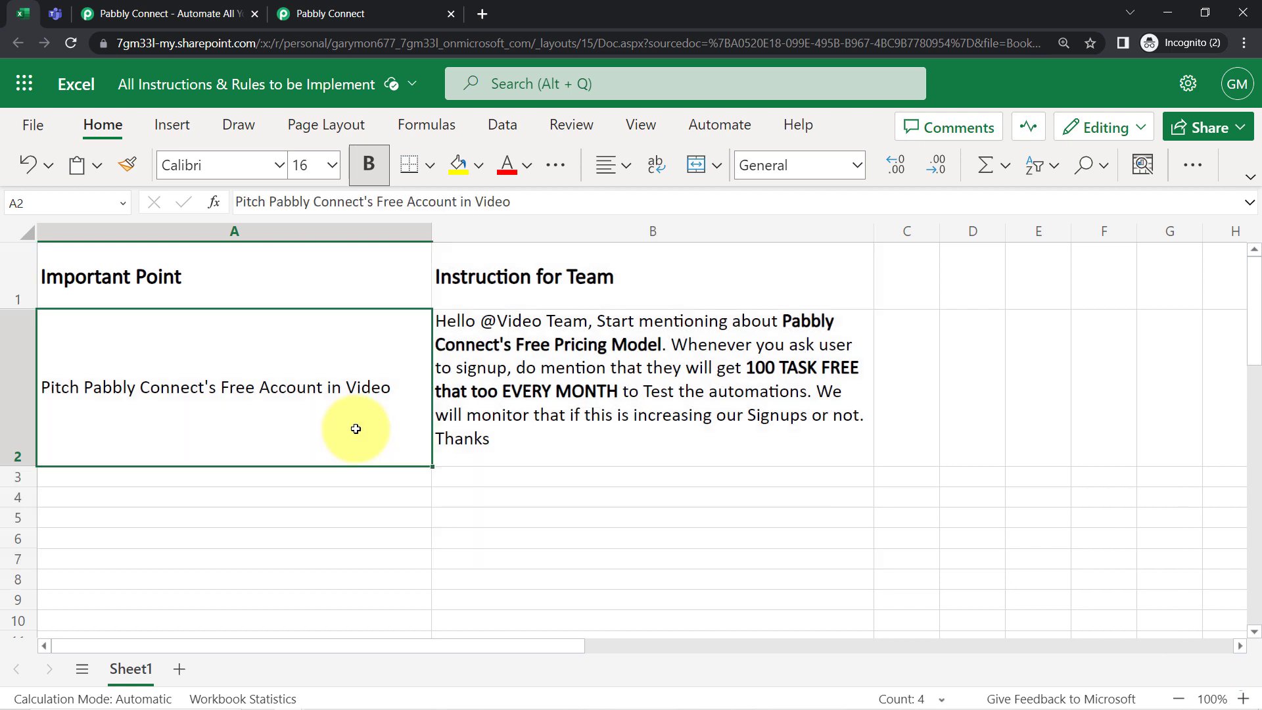
pyautogui.click(502, 366)
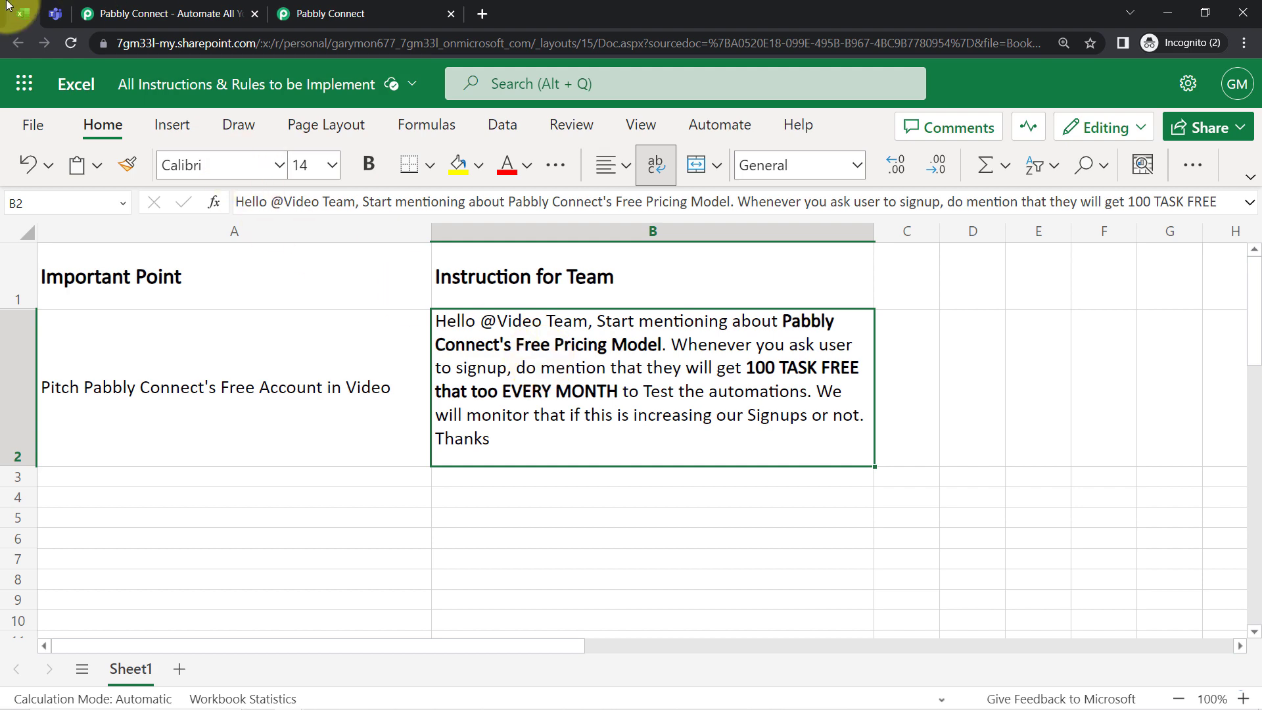
pyautogui.click(54, 17)
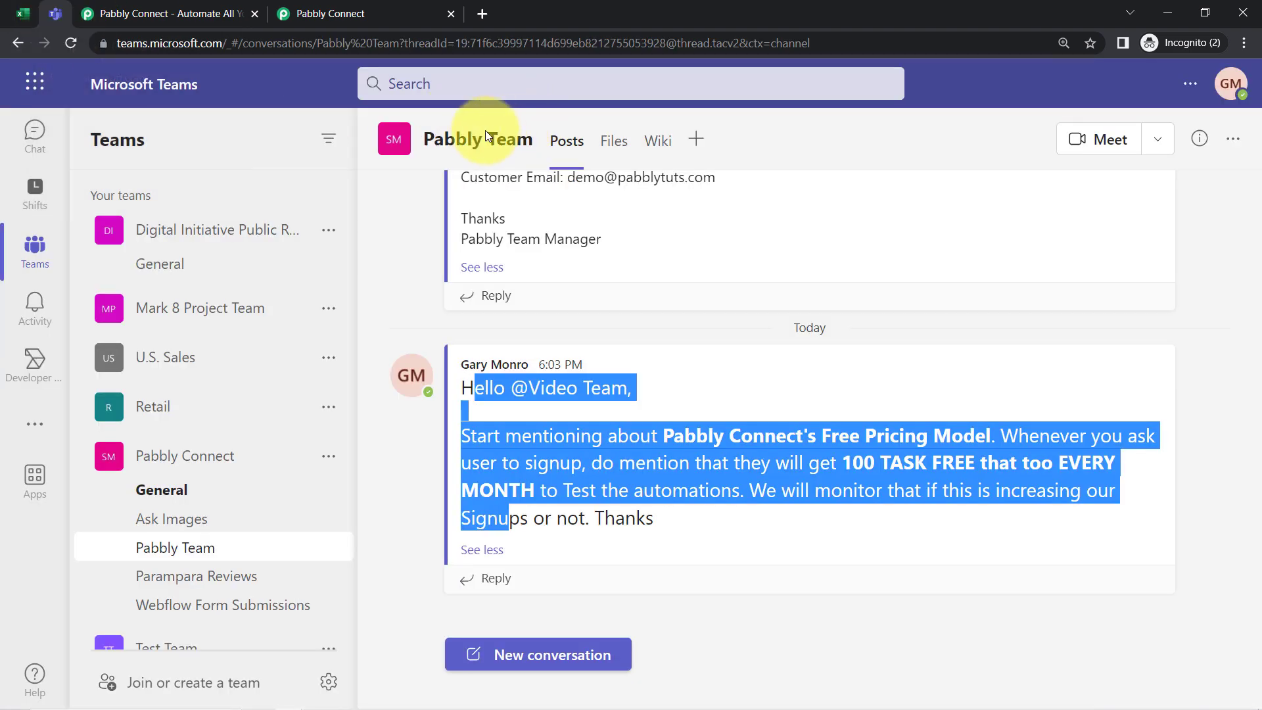
pyautogui.click(526, 148)
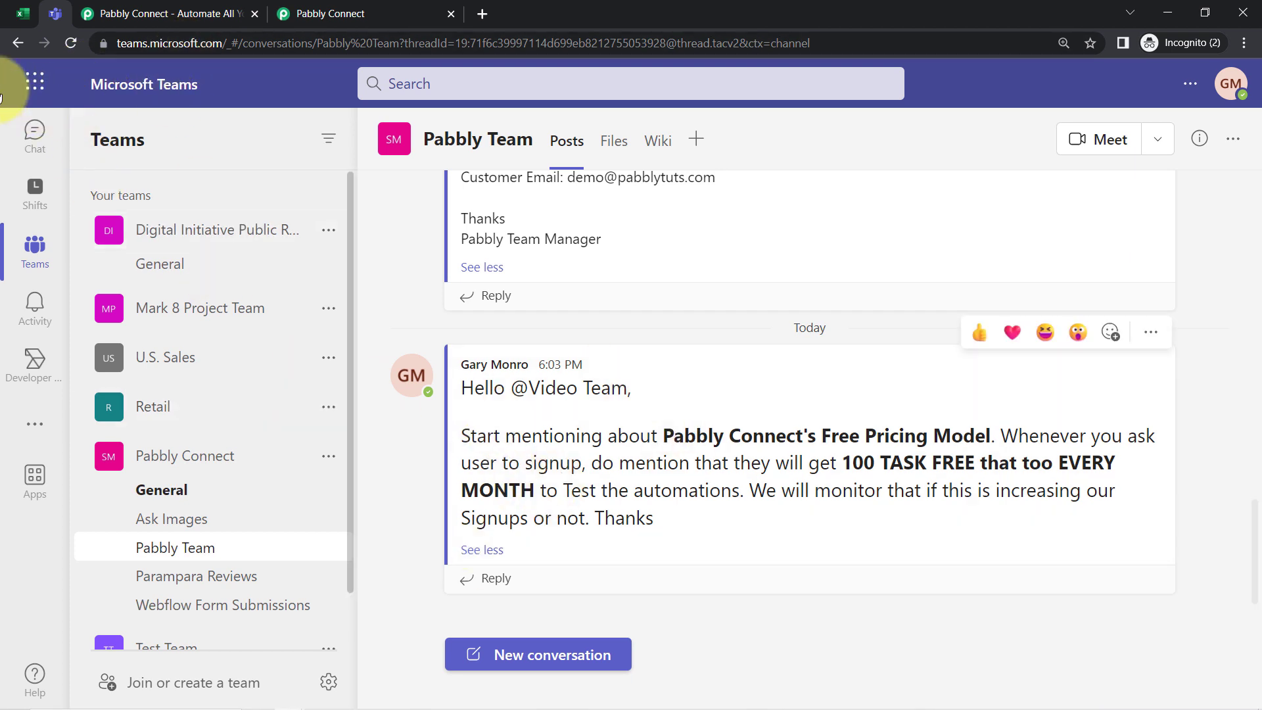
pyautogui.click(25, 13)
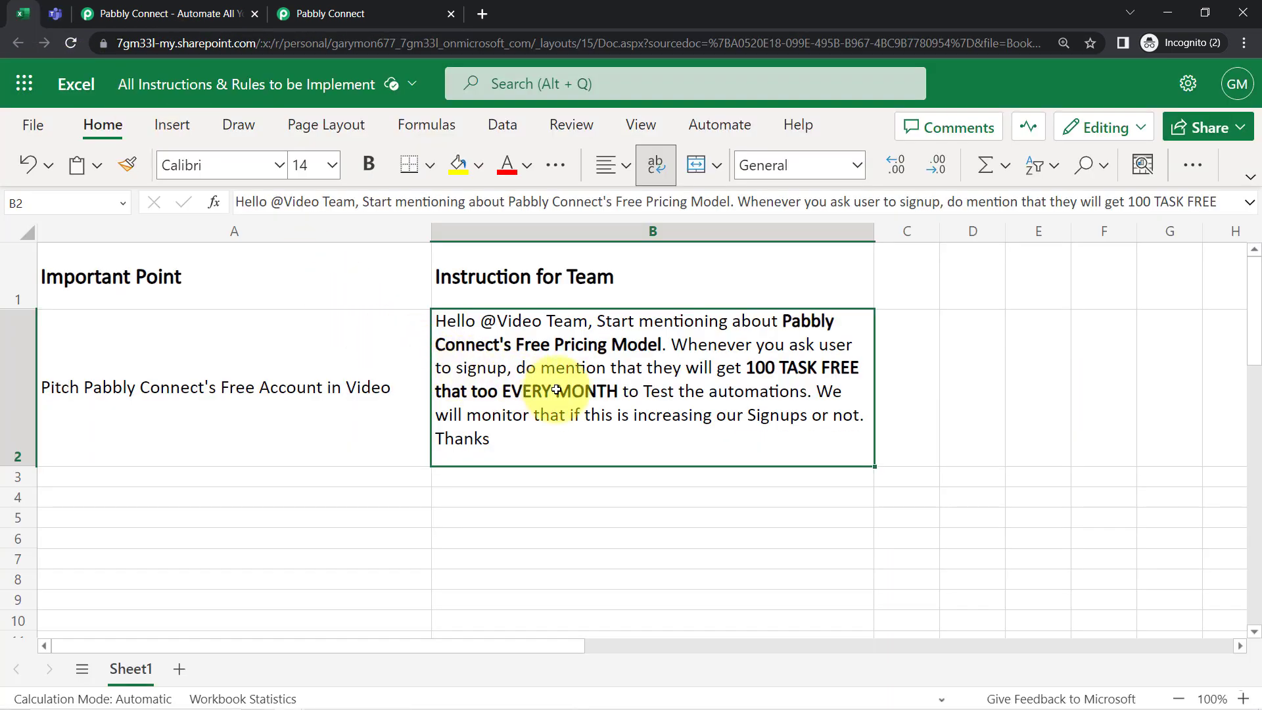
pyautogui.click(52, 15)
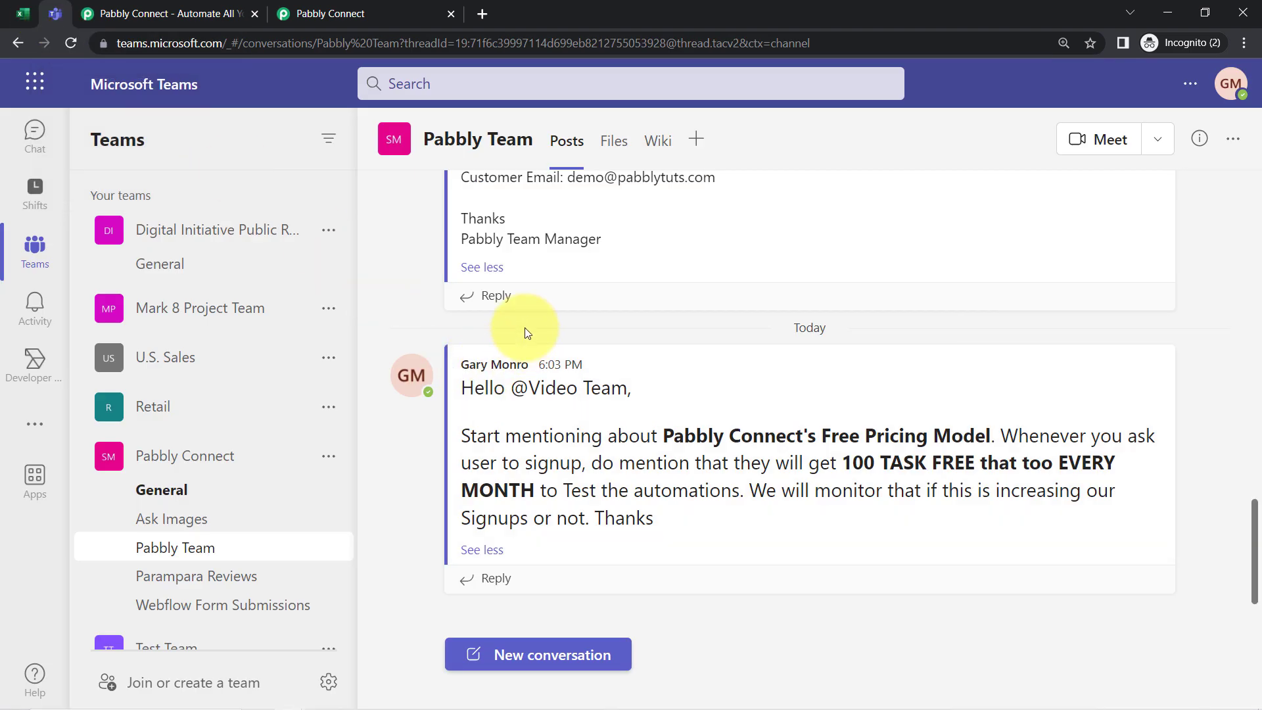
pyautogui.click(23, 13)
pyautogui.click(53, 15)
pyautogui.click(22, 13)
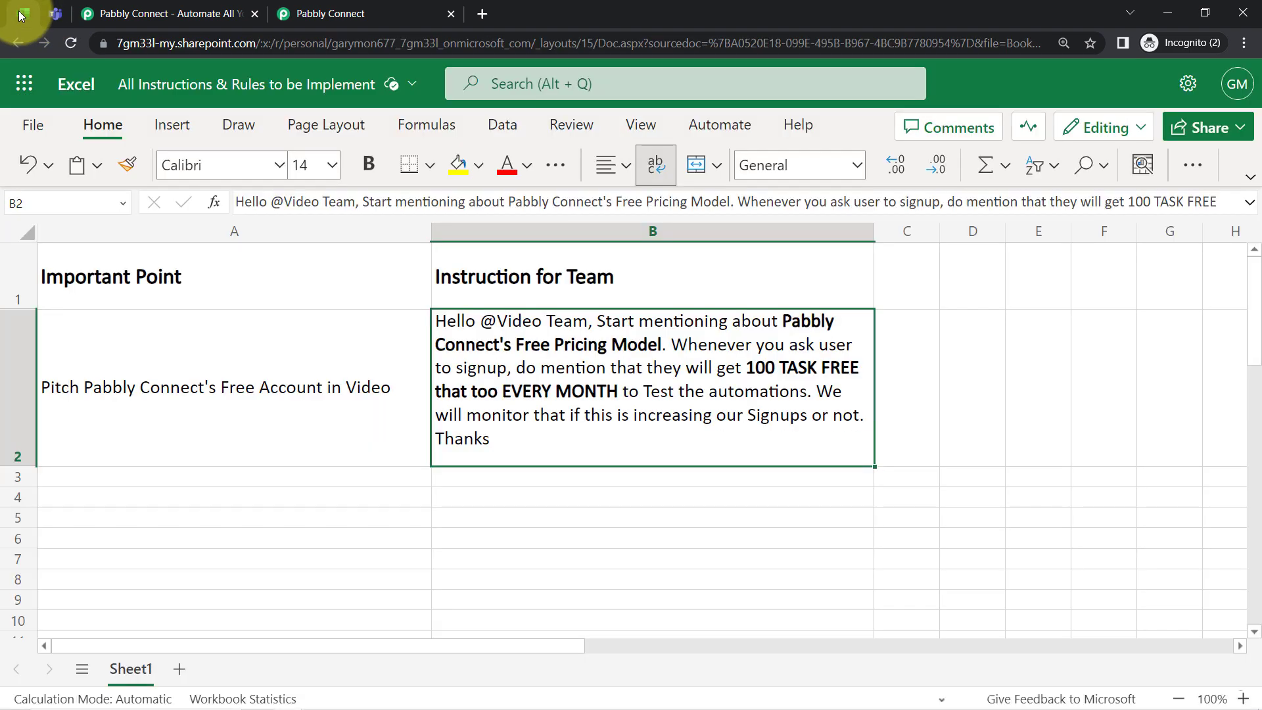
pyautogui.click(46, 14)
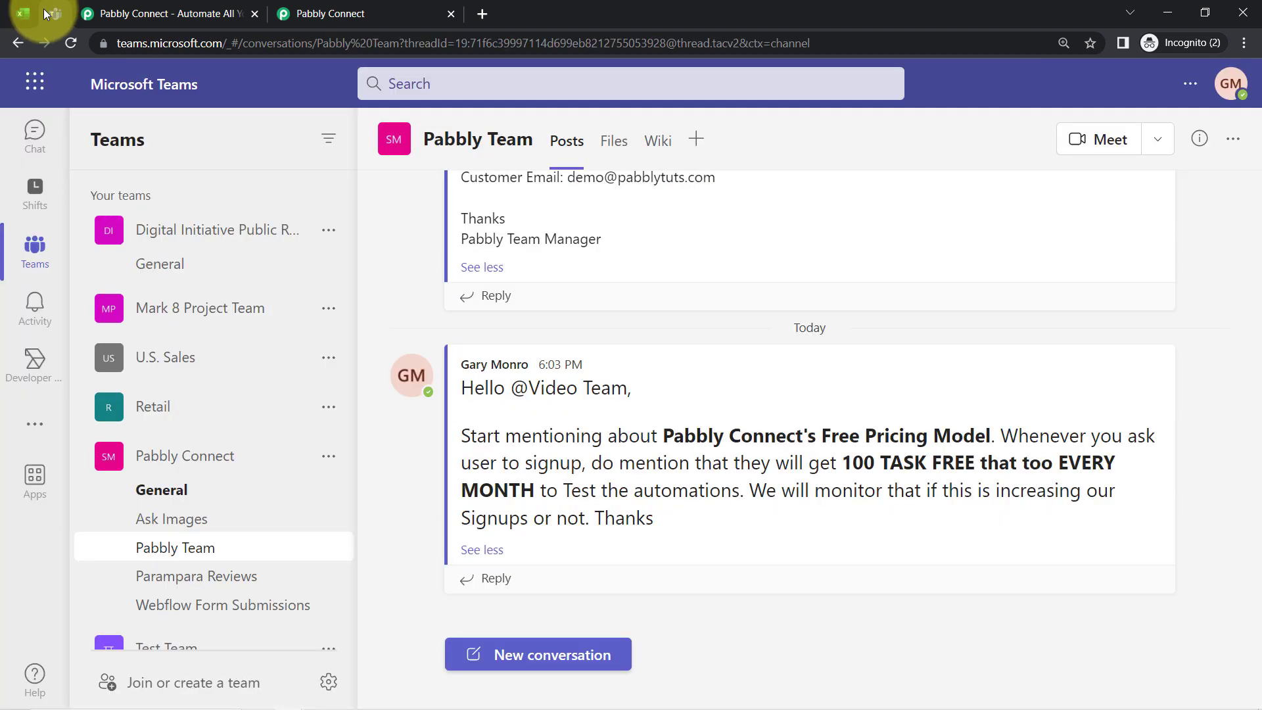
# Look over the Pabbly Connect website and dashboard, dismissing the lifetime offer popup, and return to the Excel instruction sheet.
pyautogui.click(100, 8)
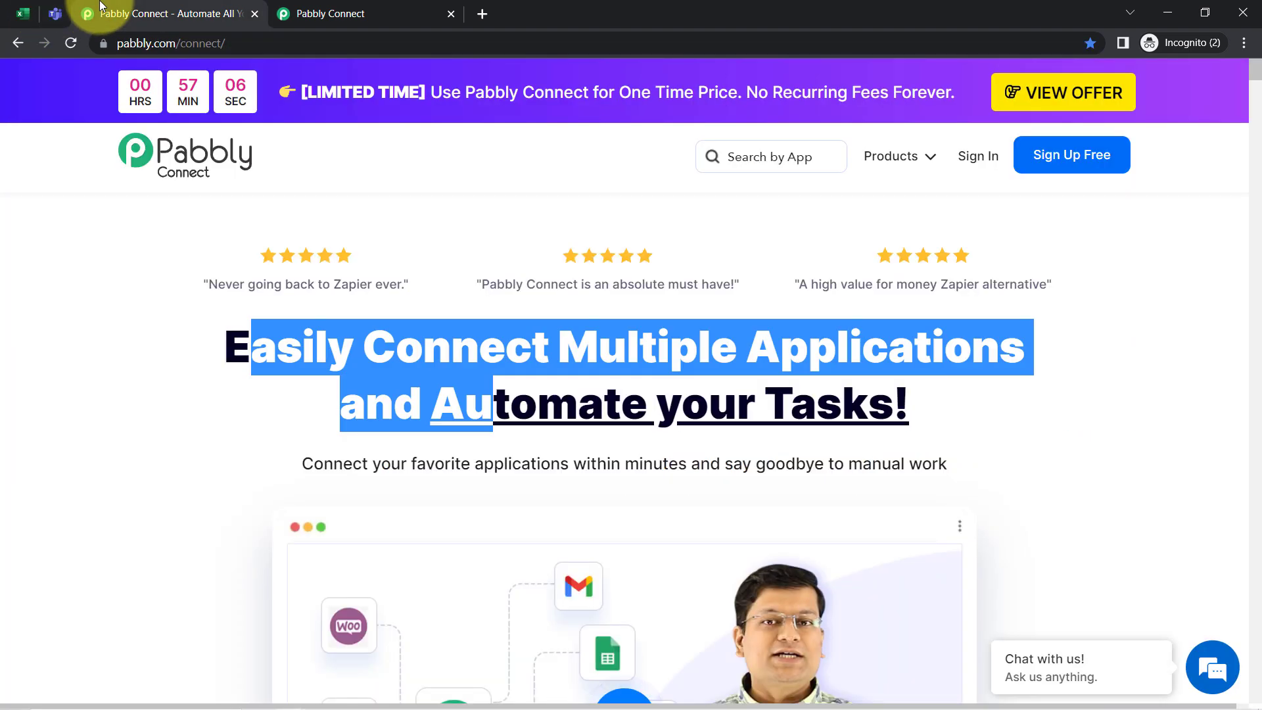
pyautogui.click(115, 345)
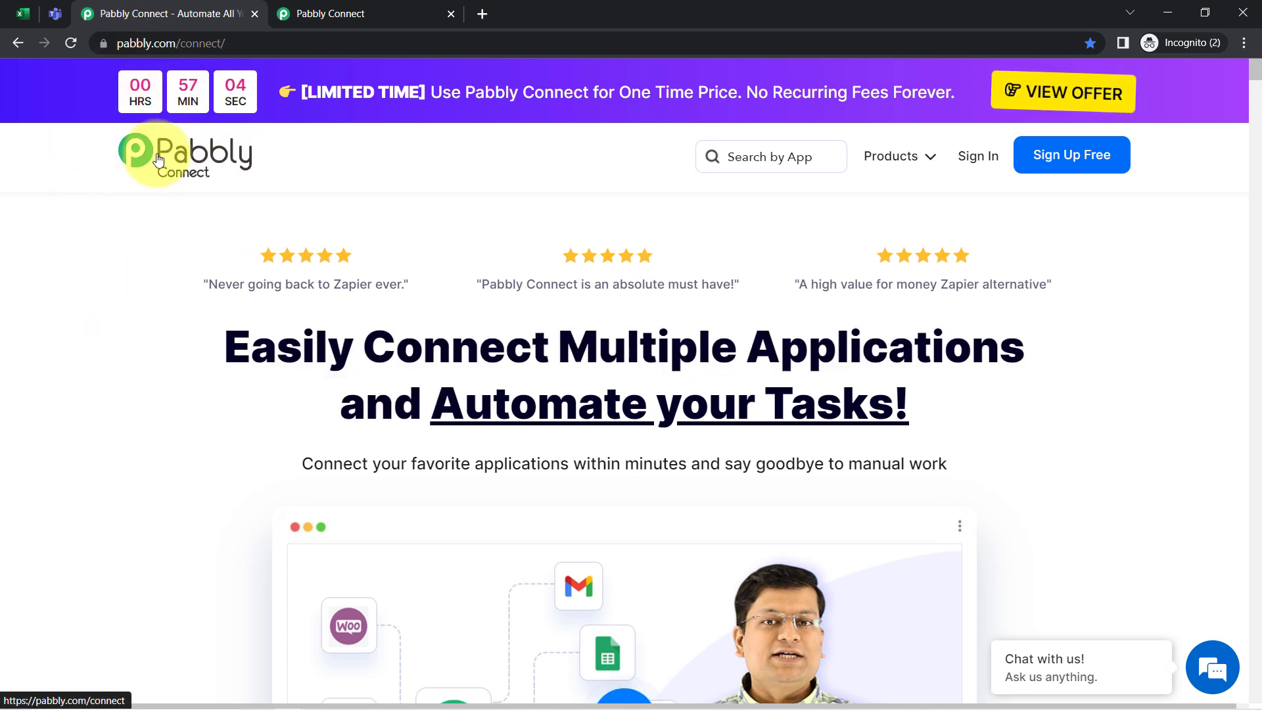
pyautogui.moveTo(251, 347); pyautogui.dragTo(800, 397)
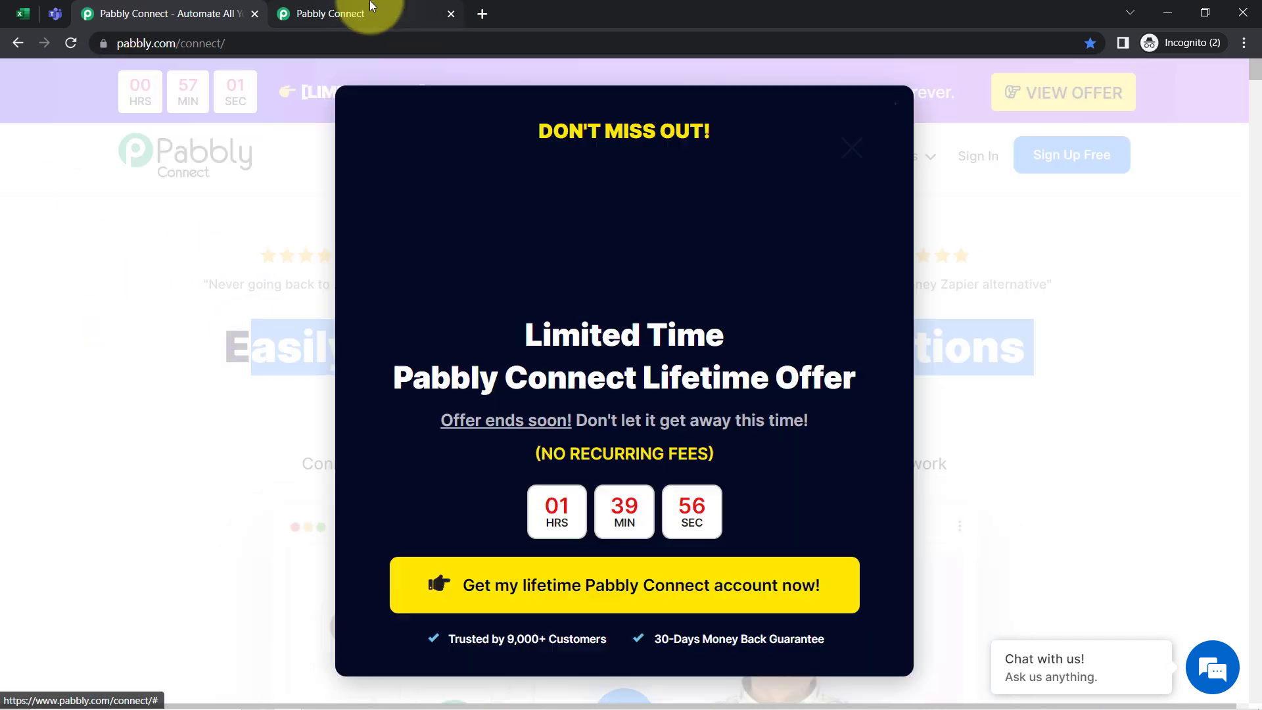
pyautogui.click(367, 12)
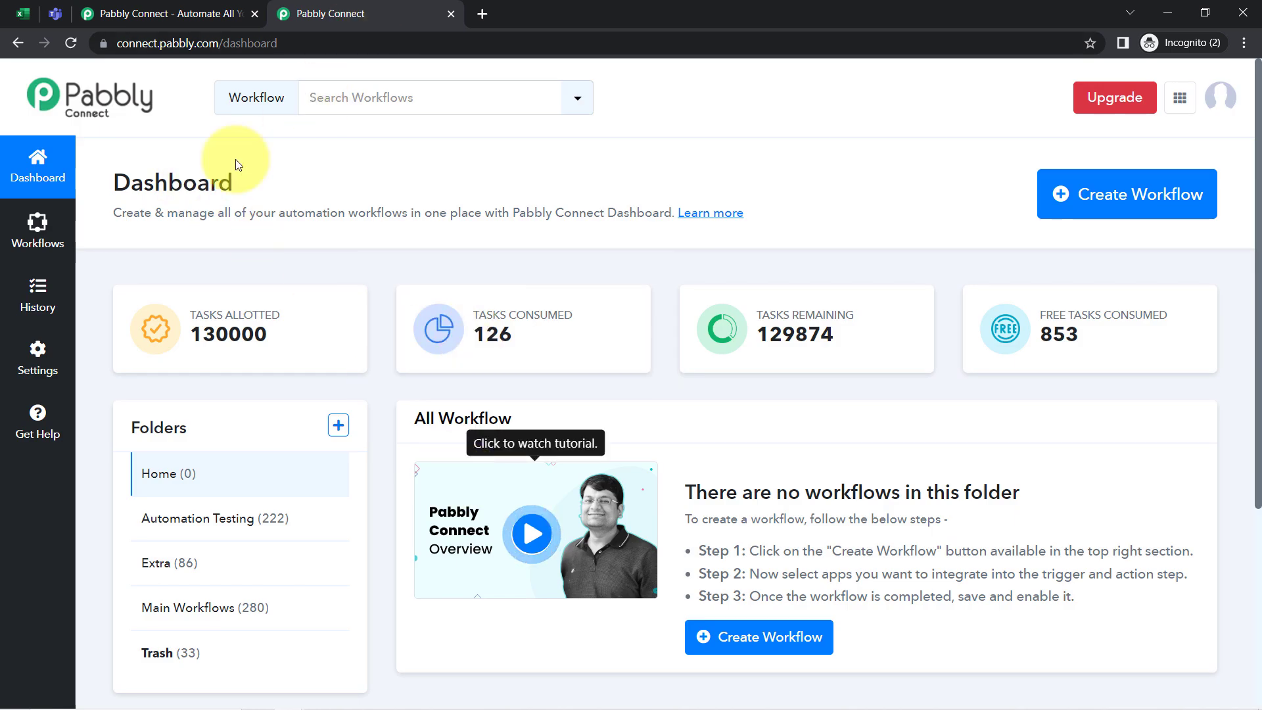
pyautogui.click(118, 12)
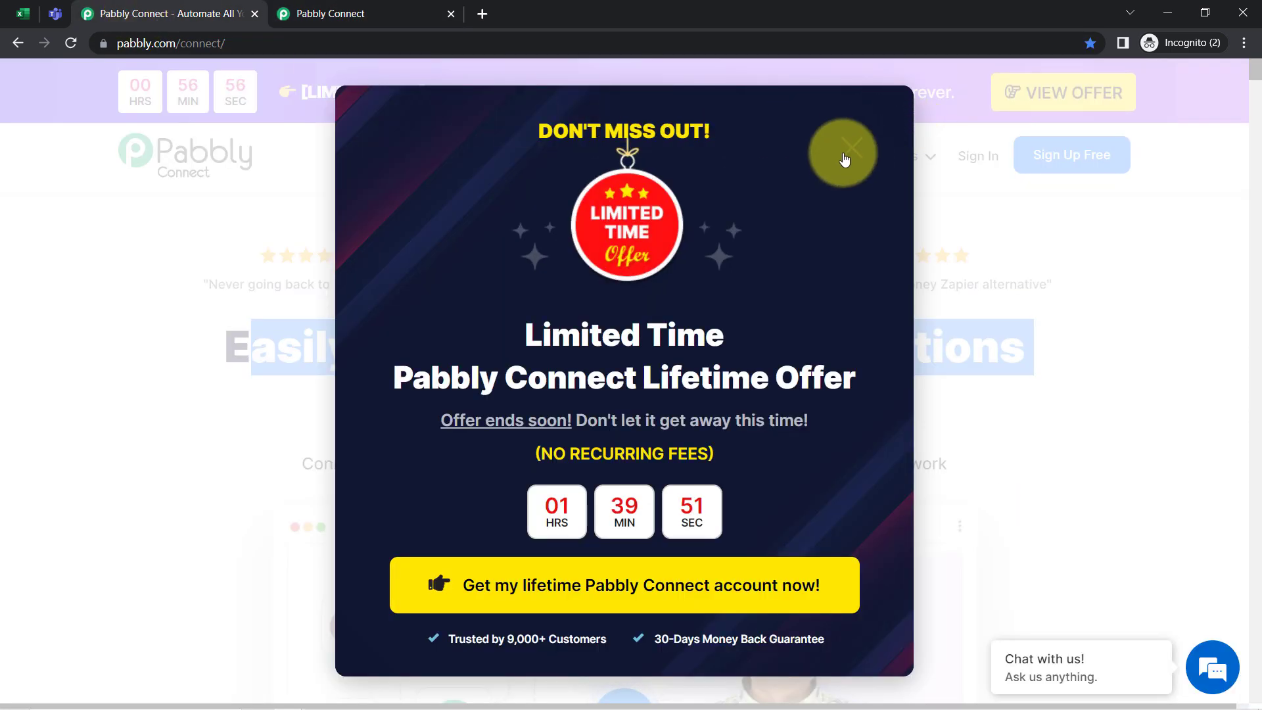
pyautogui.click(844, 160)
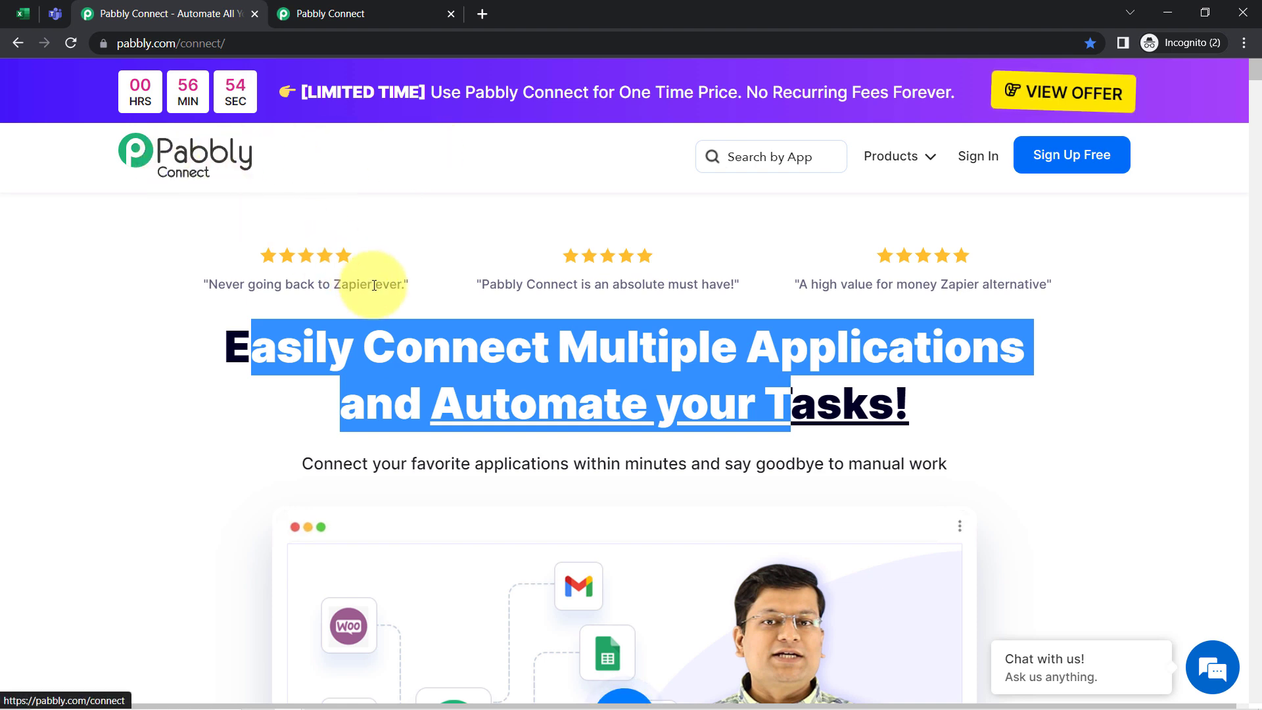
pyautogui.click(390, 320)
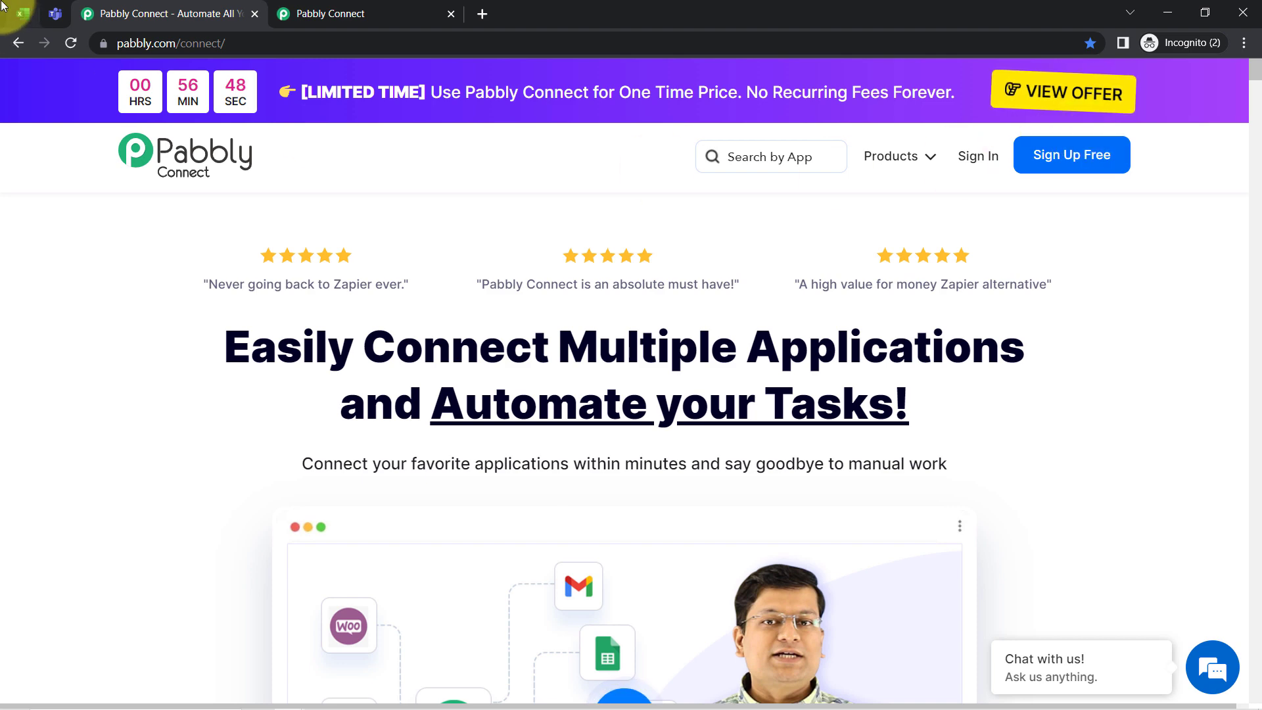
pyautogui.click(23, 13)
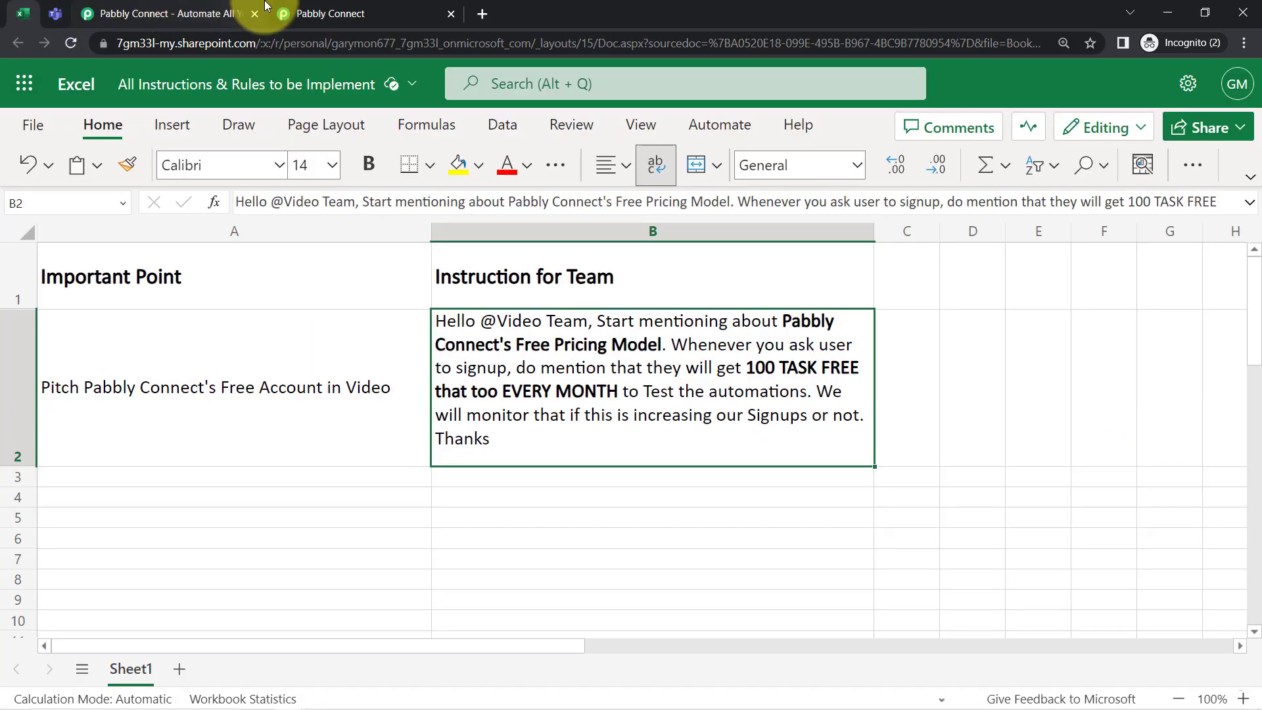
# In the Pabbly Connect dashboard, create a workflow named "Automate the Message Sending from MS Excel to Microsoft Teams", fixing the misspelled first word.
pyautogui.click(291, 5)
pyautogui.moveTo(143, 182); pyautogui.dragTo(212, 179)
pyautogui.click(1122, 192)
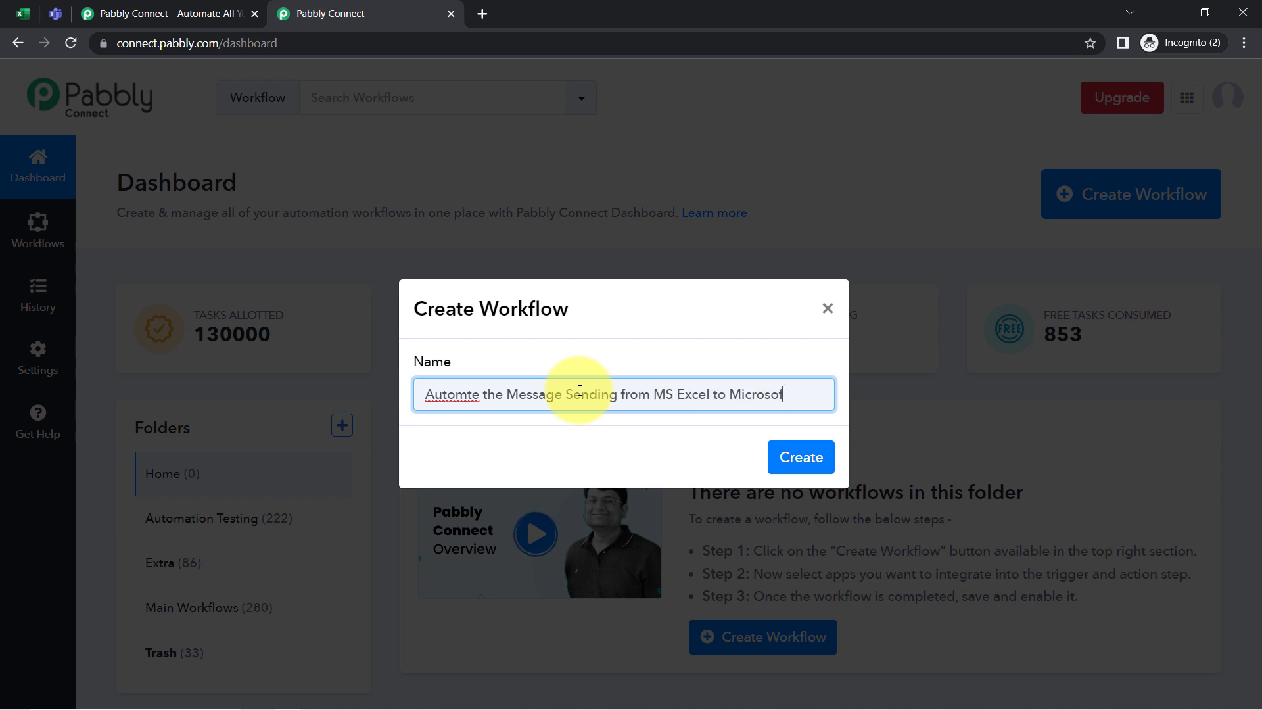
pyautogui.write('ams')
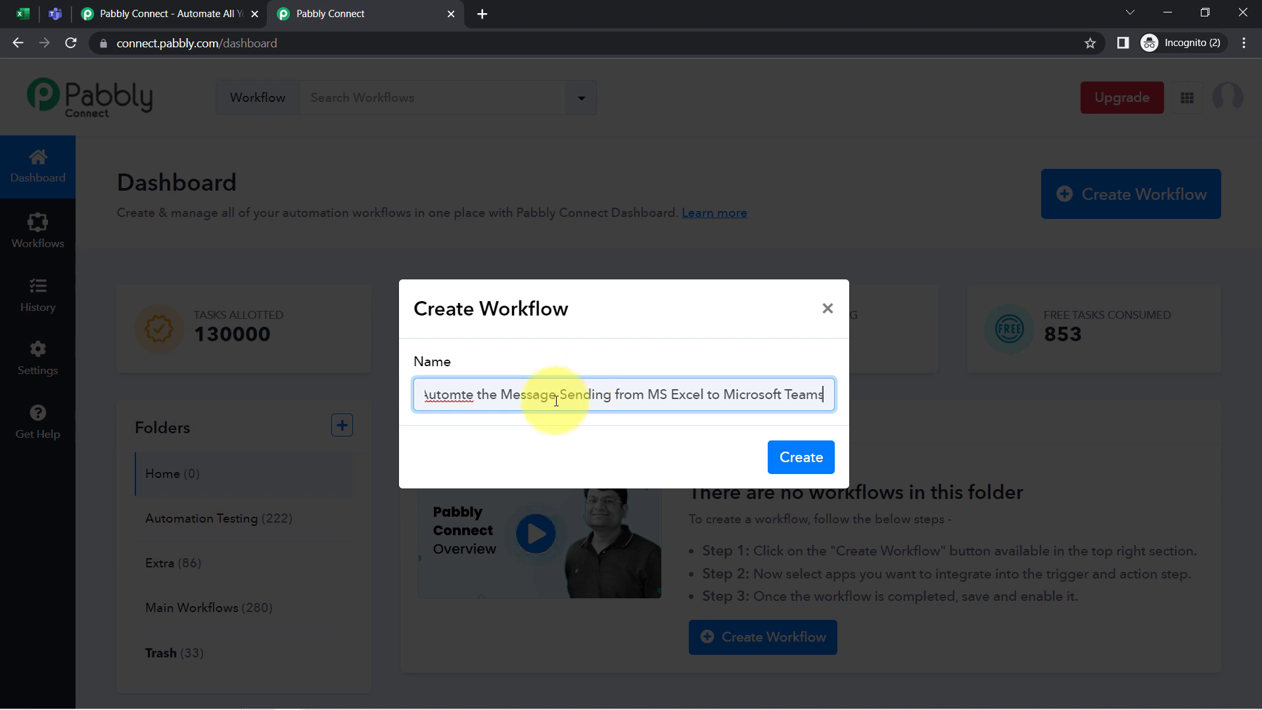
pyautogui.rightClick(440, 395)
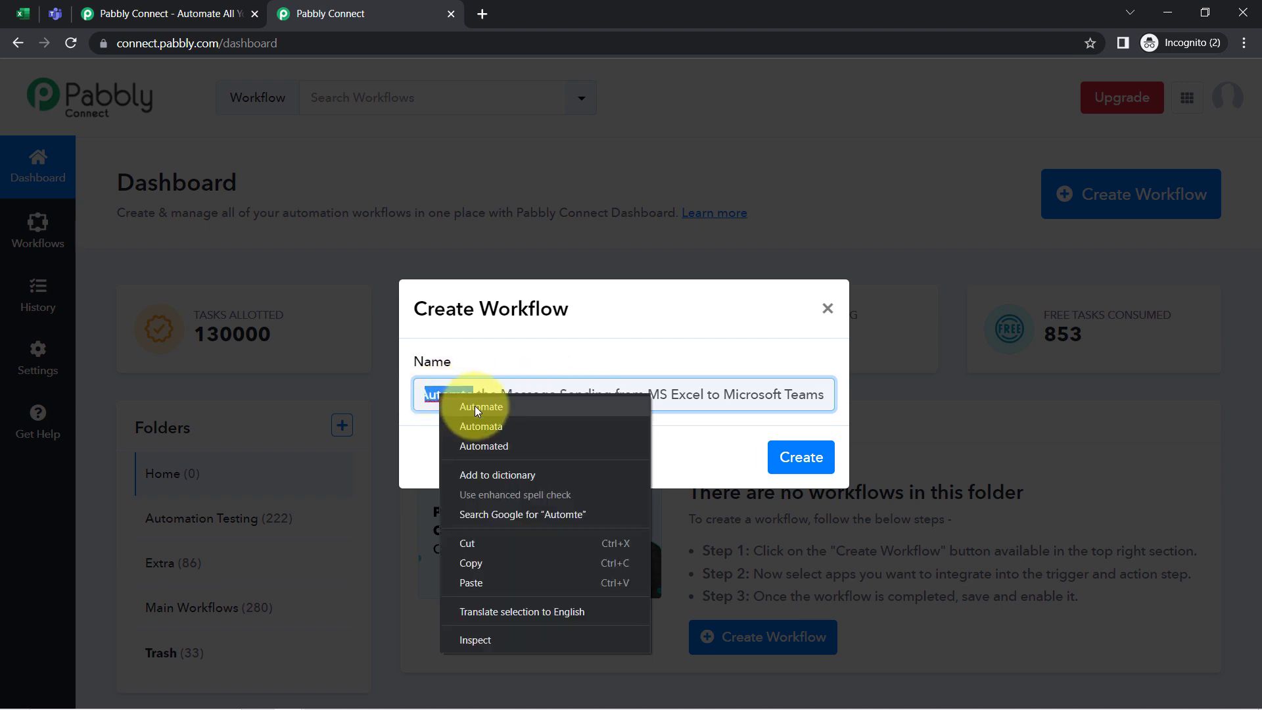
pyautogui.click(475, 404)
pyautogui.click(805, 461)
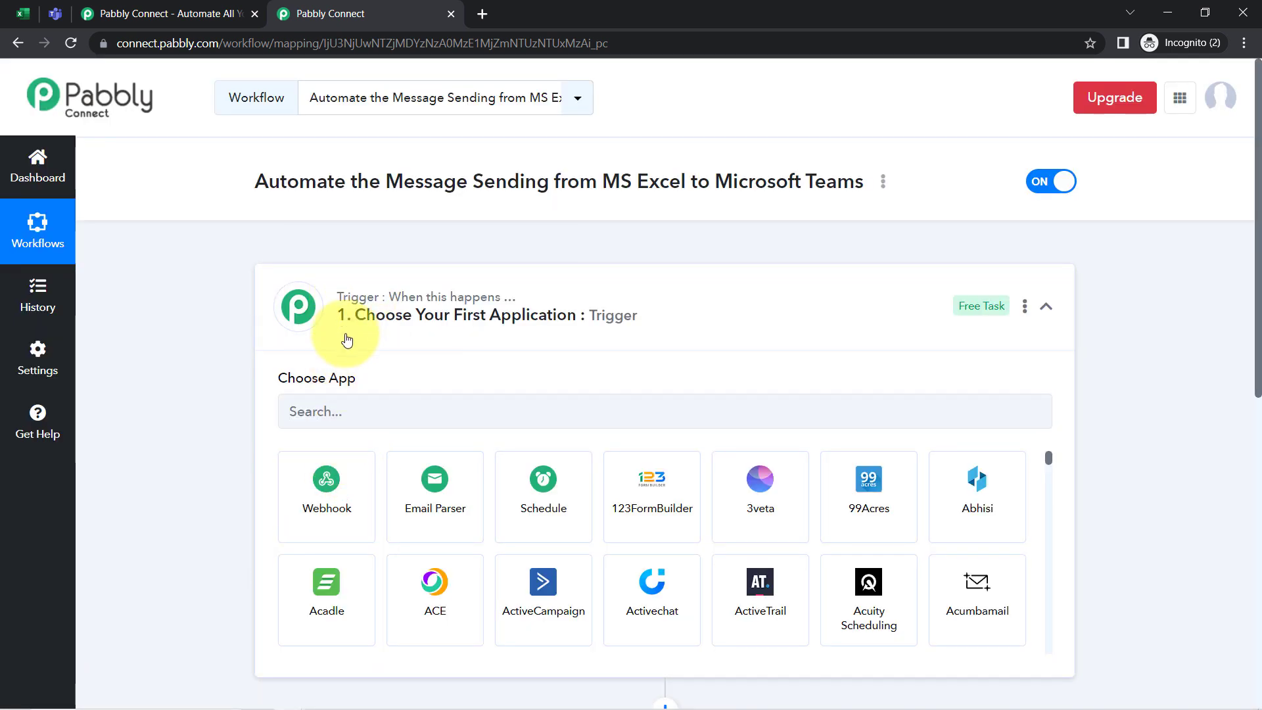
# Search for "excel" in the workflow's trigger step and choose Microsoft Excel as the trigger app.
pyautogui.click(350, 324)
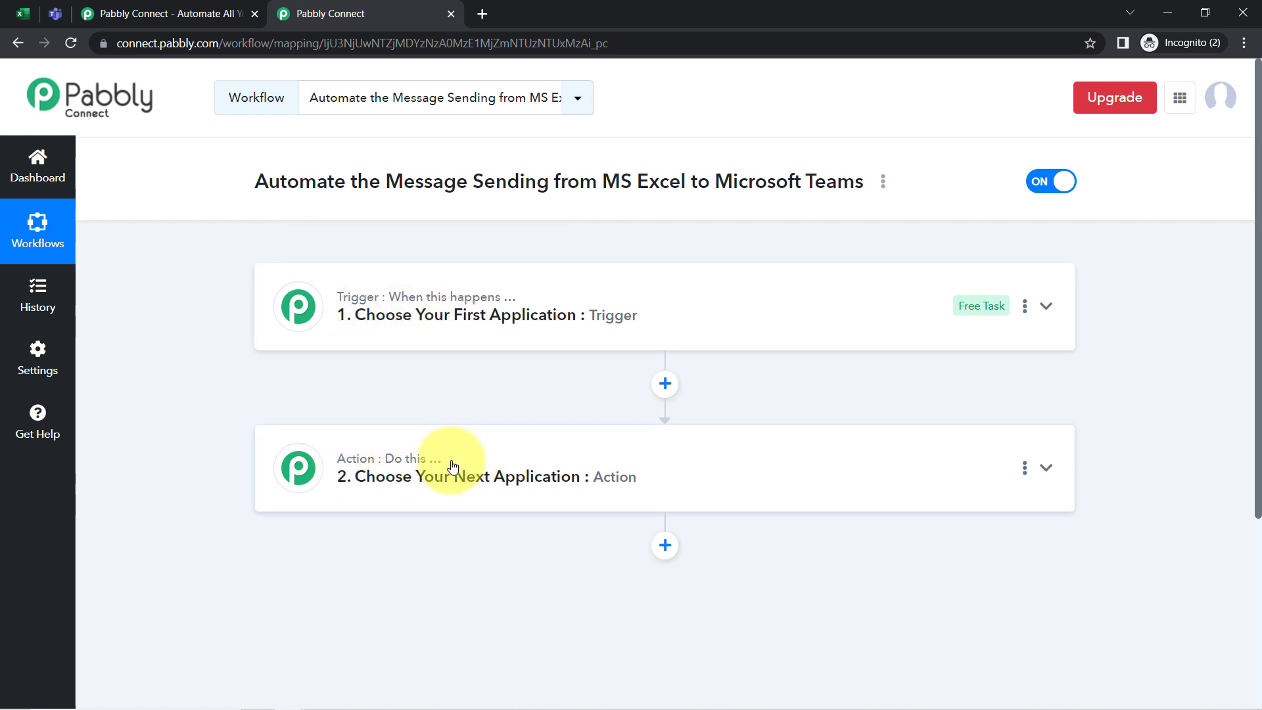
pyautogui.moveTo(426, 297)
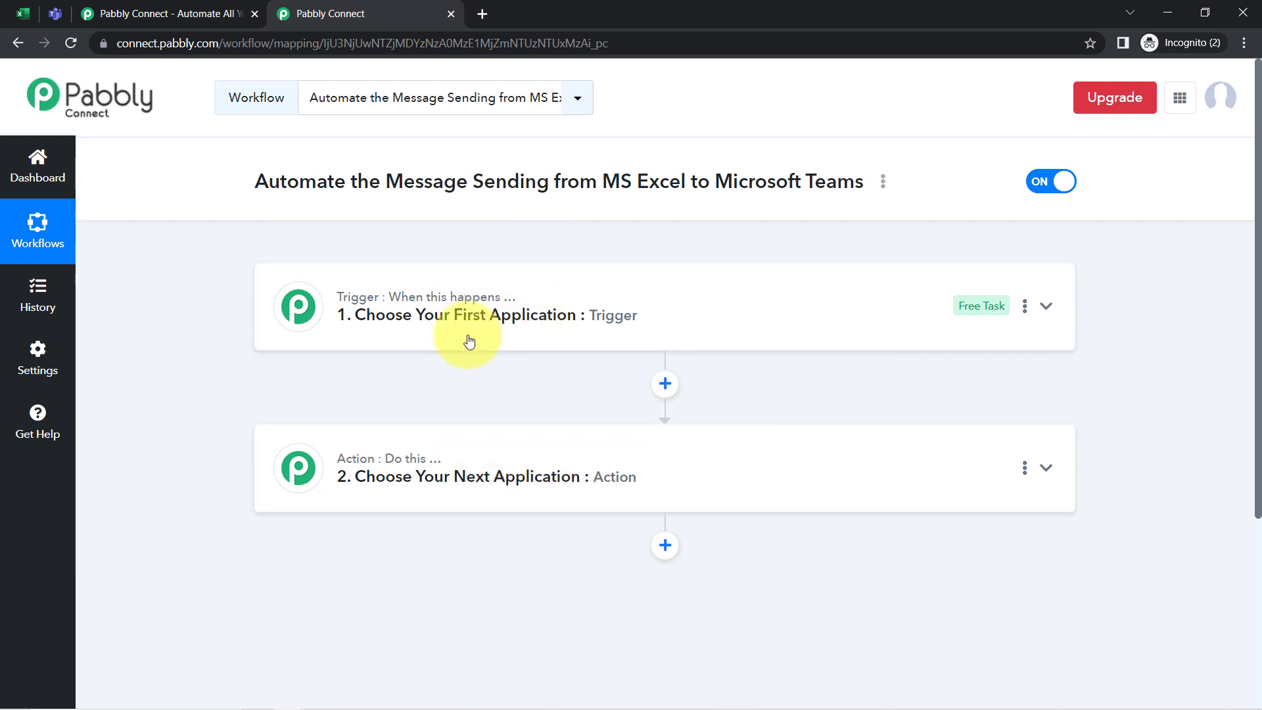
pyautogui.click(460, 302)
pyautogui.moveTo(291, 183); pyautogui.dragTo(594, 181)
pyautogui.scroll(-3, 521, 241)
pyautogui.click(469, 253)
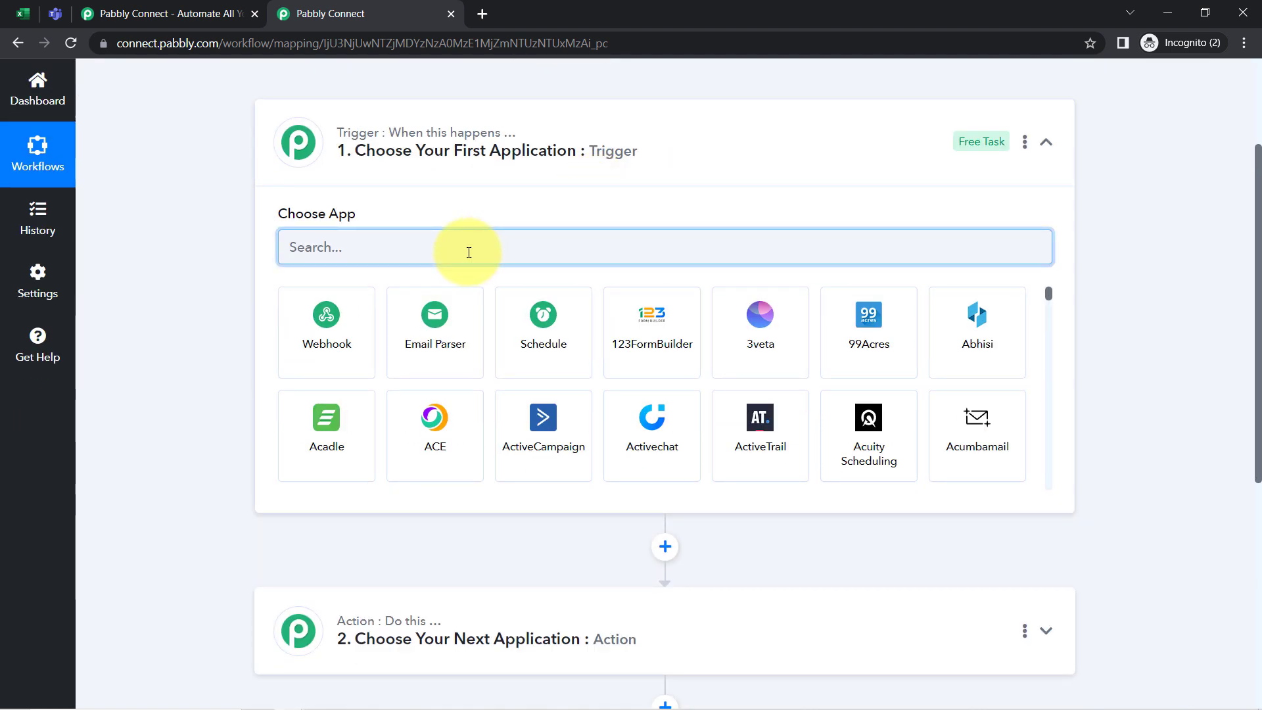
pyautogui.write('excel')
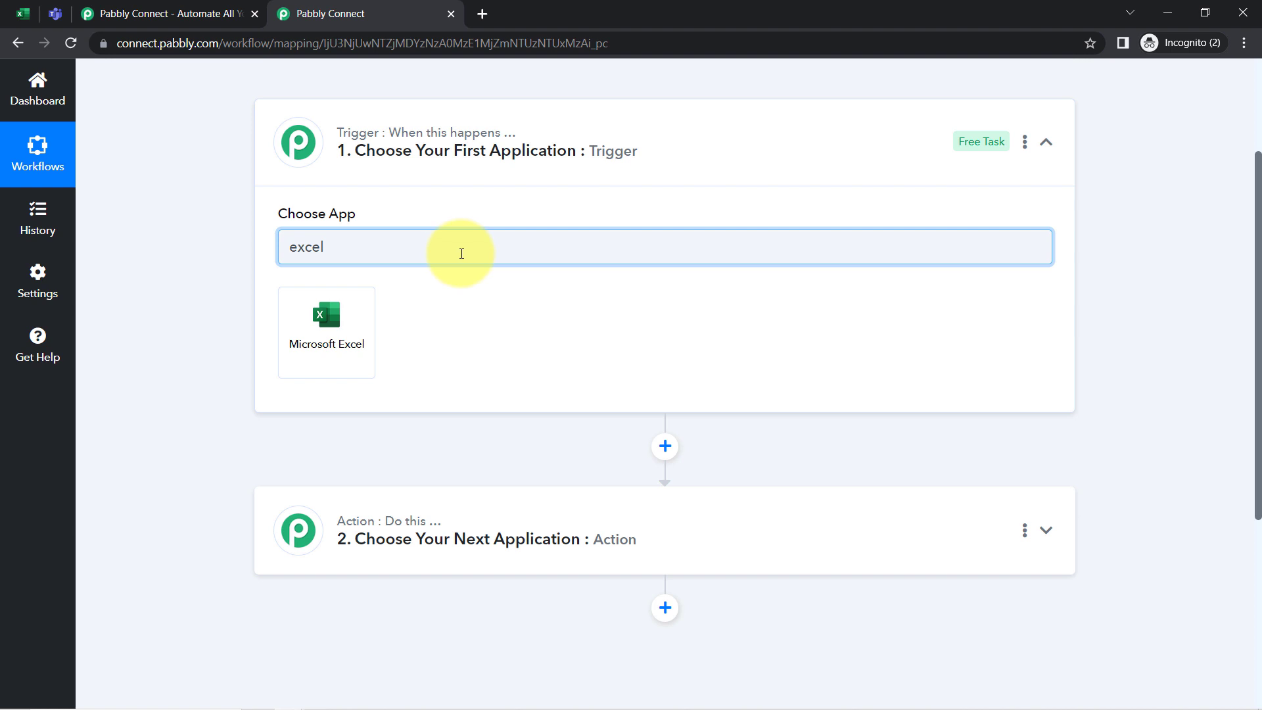
pyautogui.click(315, 325)
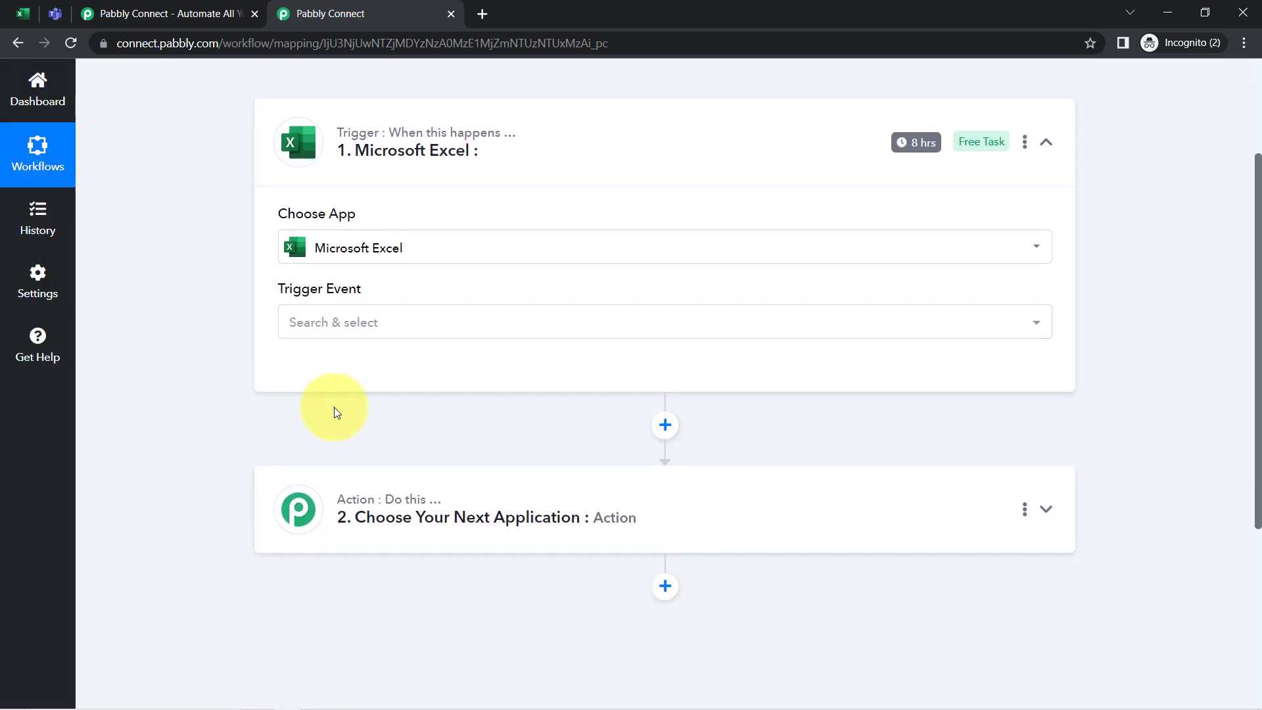
# Search for "teams" in the action step, choose Microsoft Teams as the action app, and collapse both workflow steps.
pyautogui.click(442, 516)
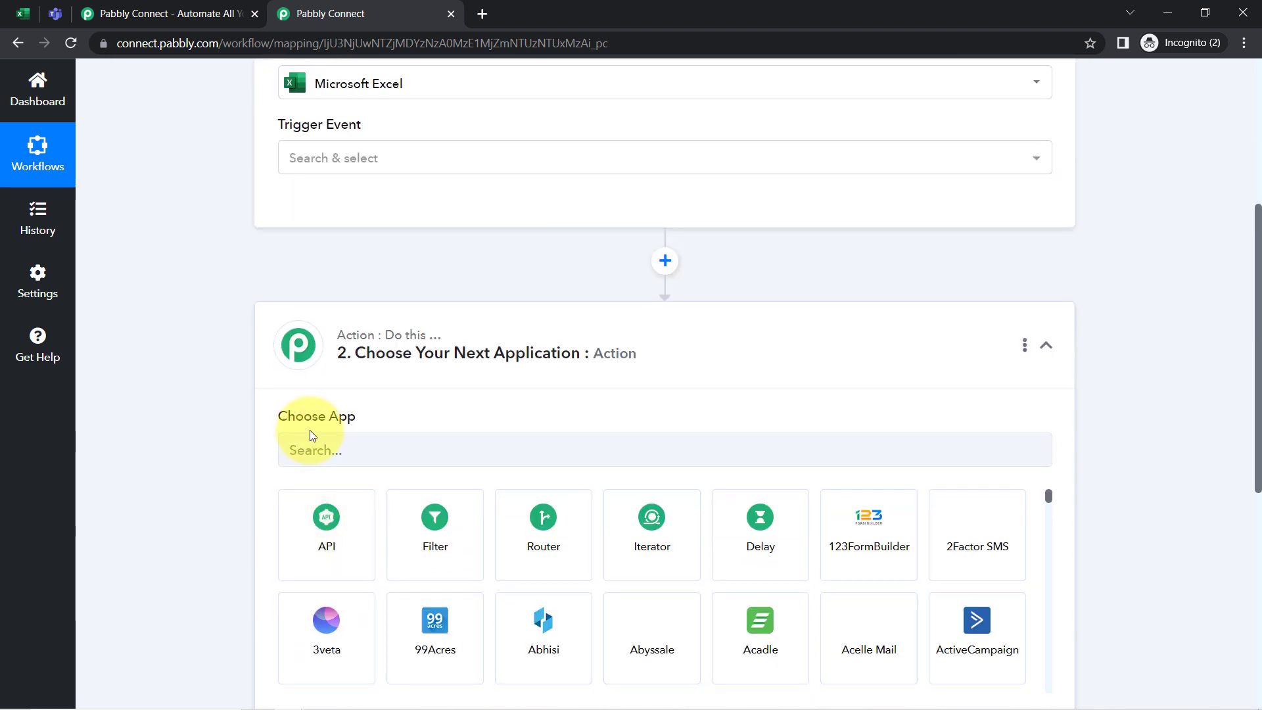
pyautogui.click(311, 441)
pyautogui.write('teams')
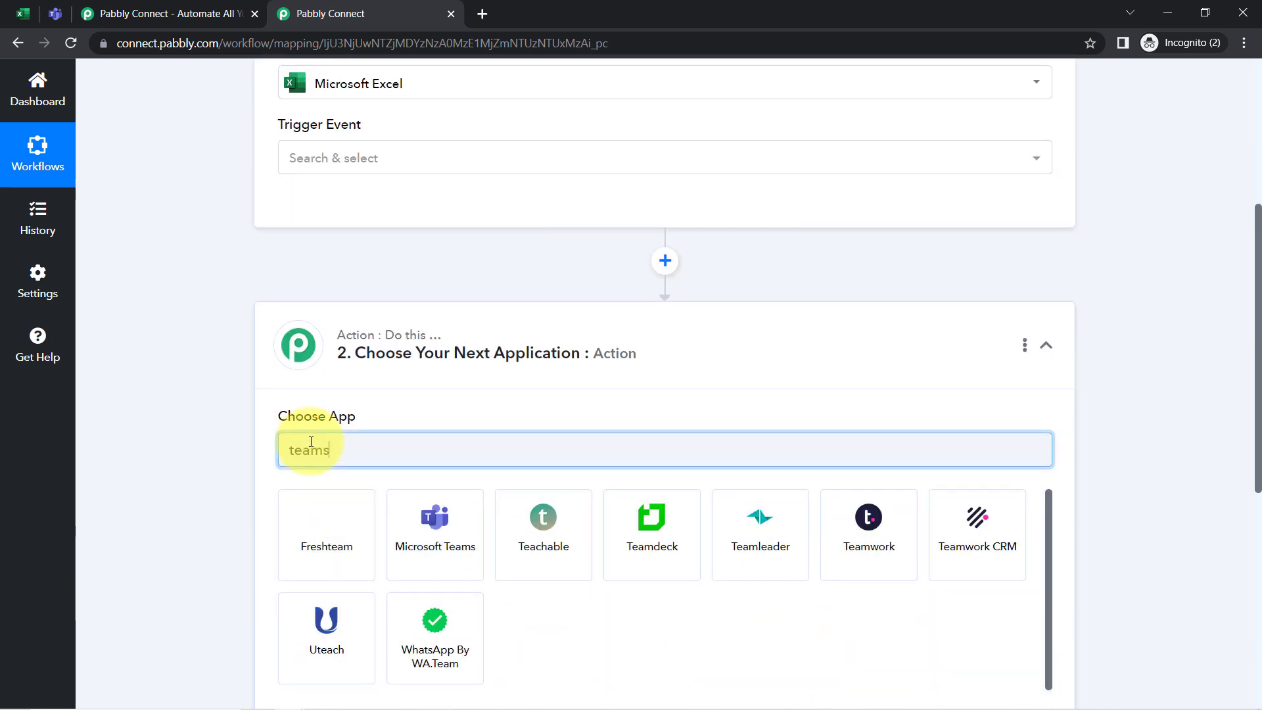
pyautogui.click(330, 546)
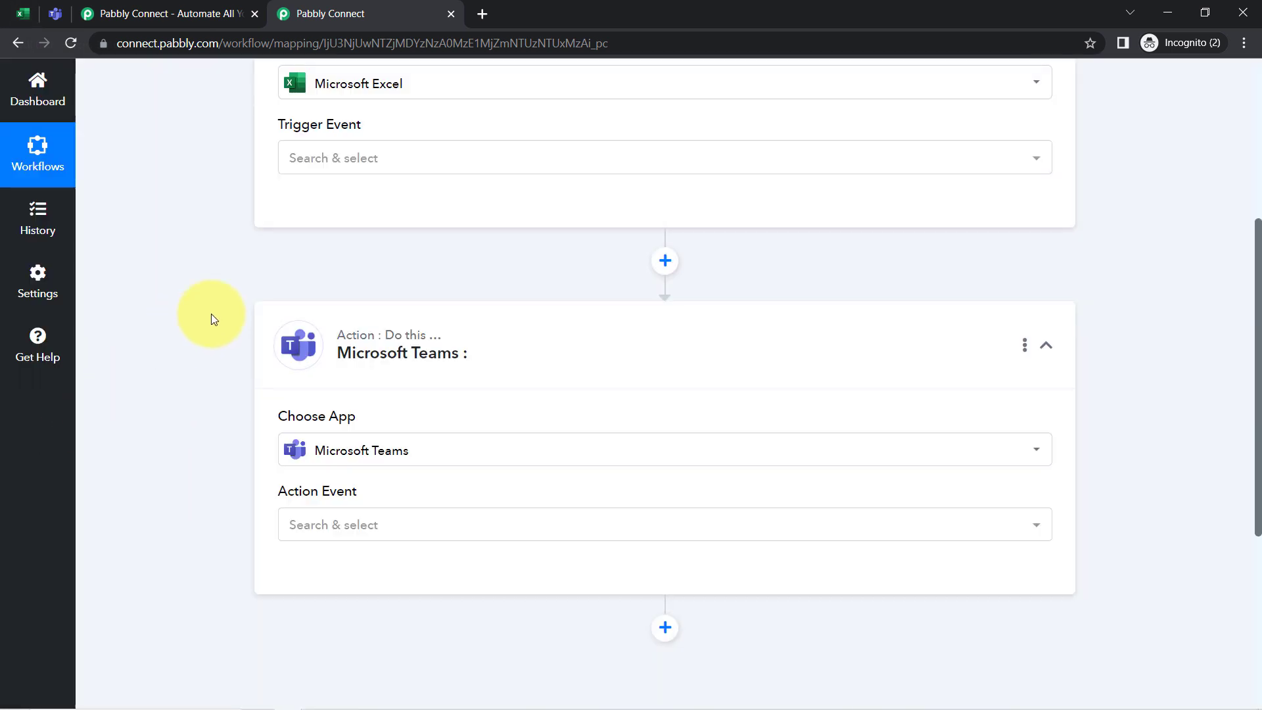
pyautogui.scroll(5, 218, 310)
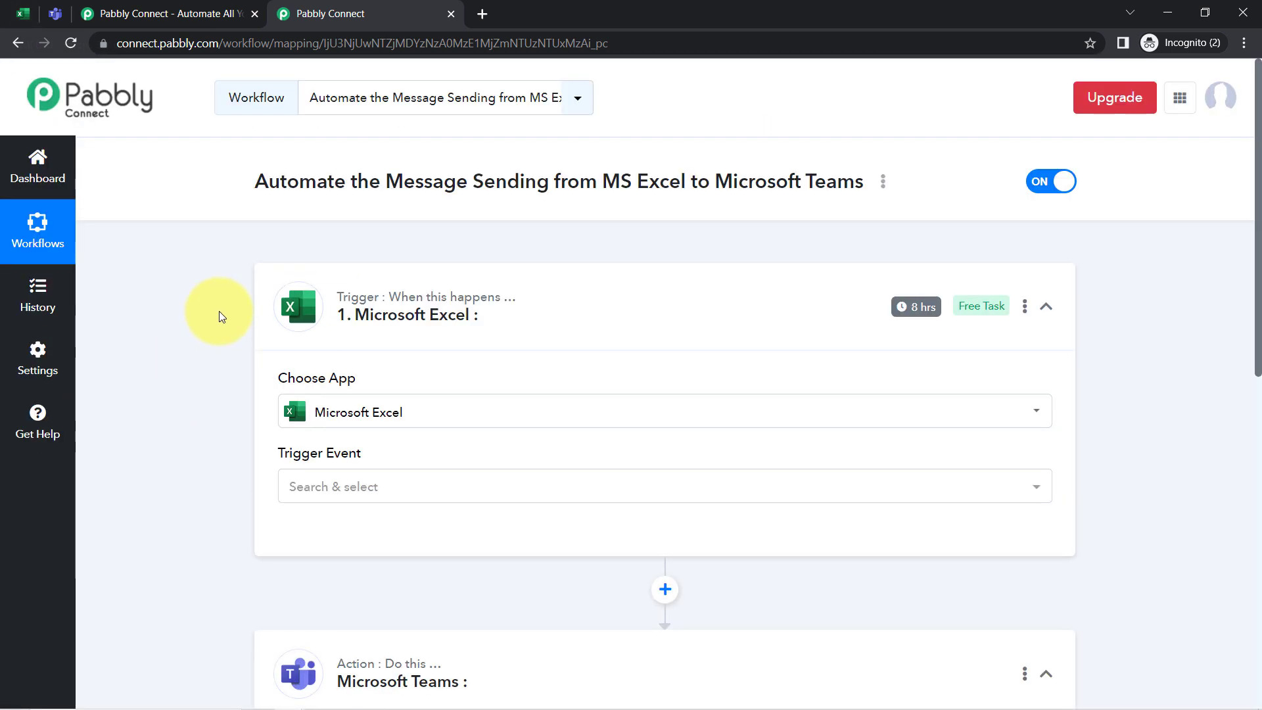
pyautogui.click(322, 300)
pyautogui.click(369, 463)
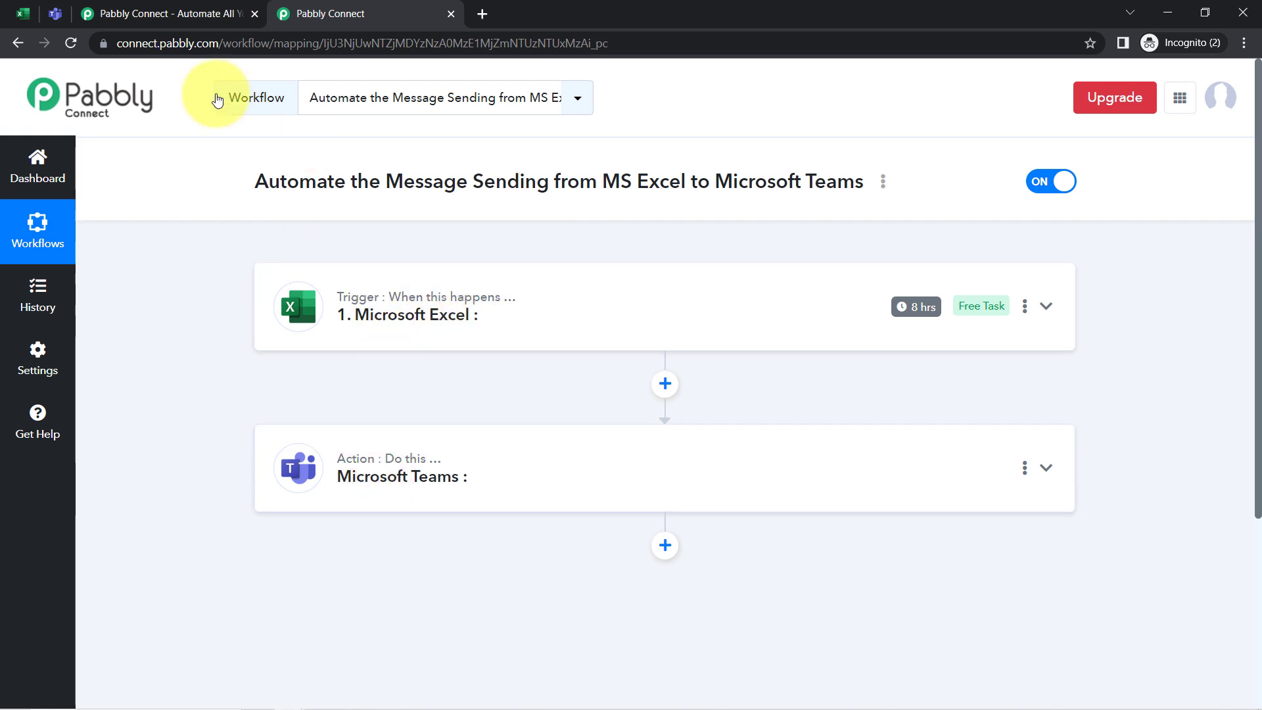
# Set the Microsoft Excel trigger event to New Row in Worksheet and switch to the instructions workbook in Excel.
pyautogui.click(405, 327)
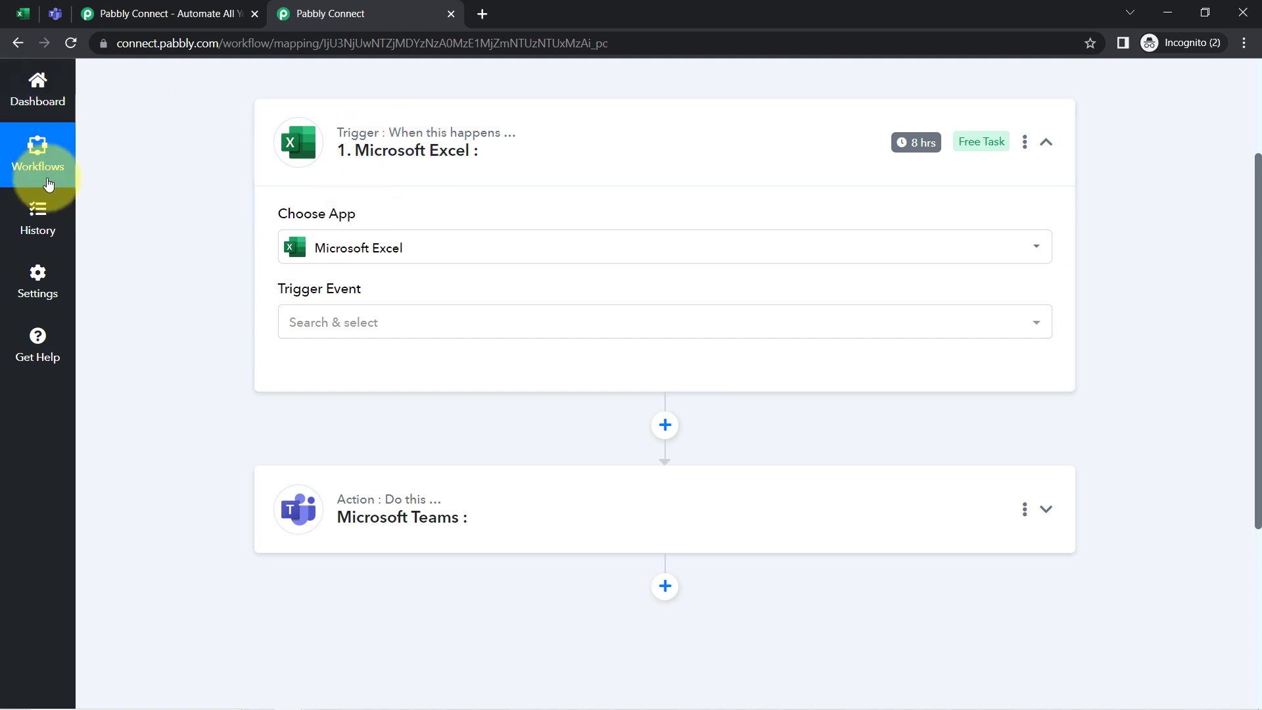
pyautogui.click(335, 328)
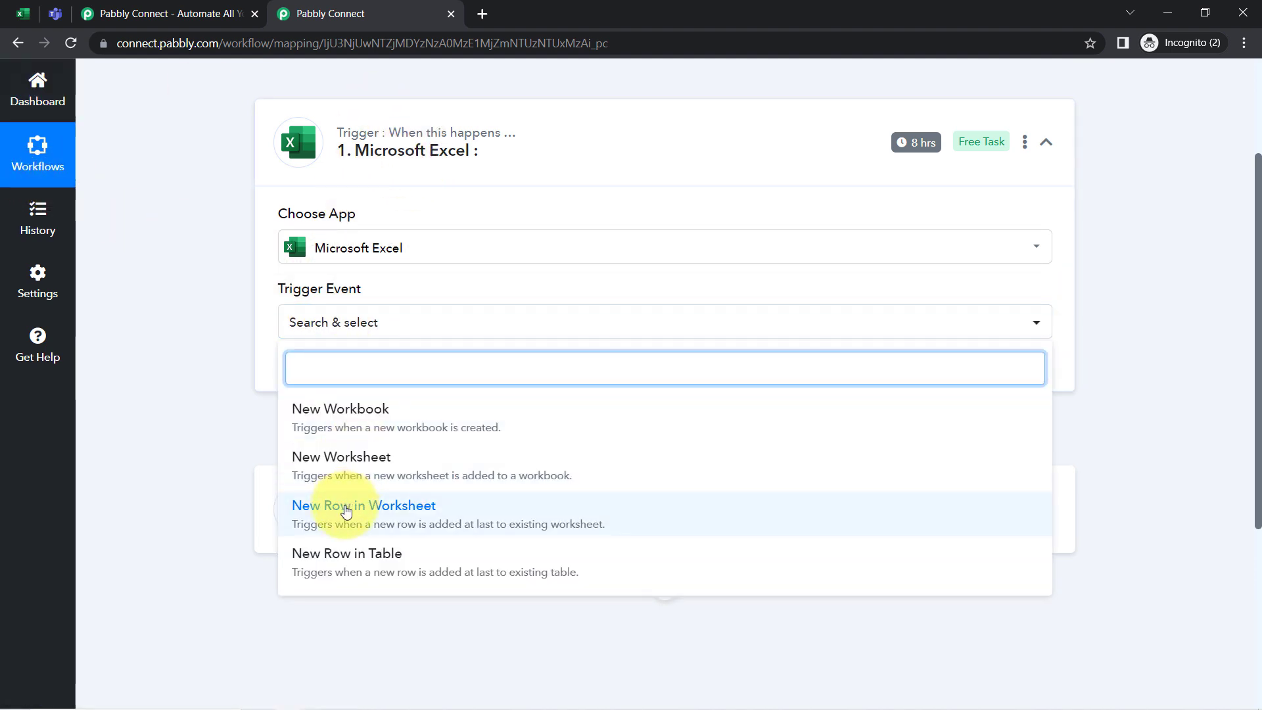
pyautogui.click(346, 512)
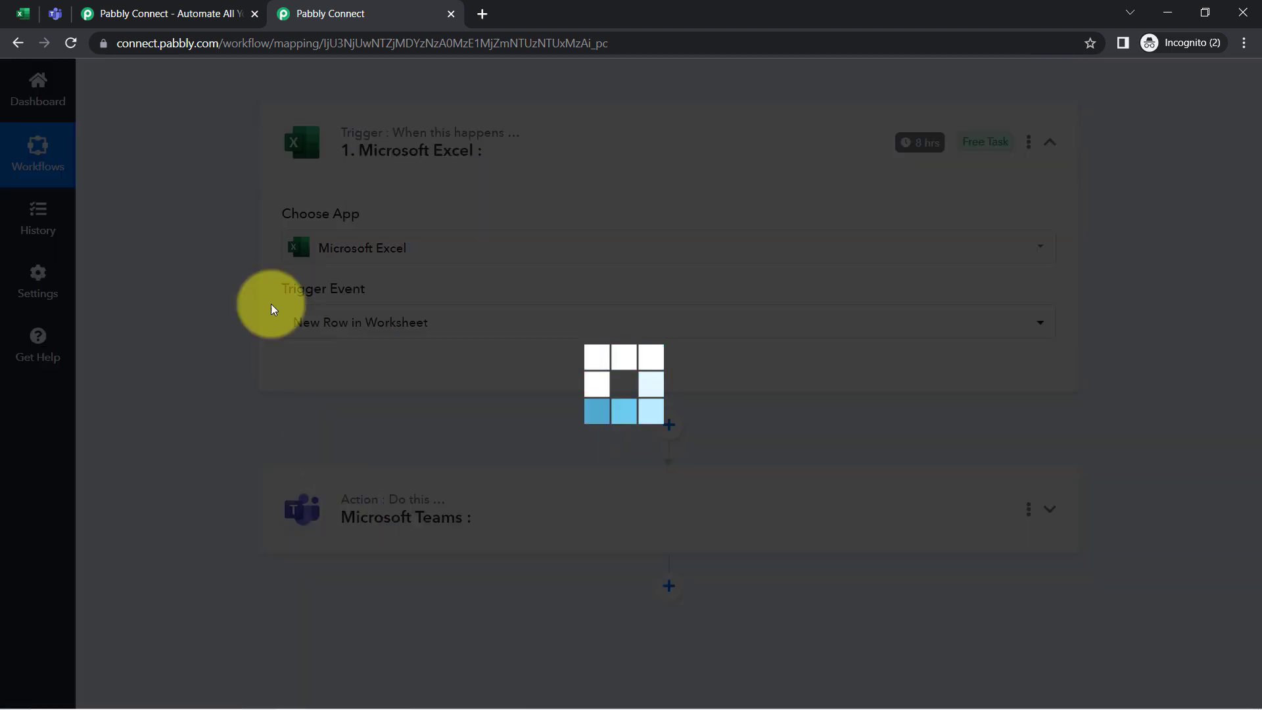
pyautogui.click(23, 13)
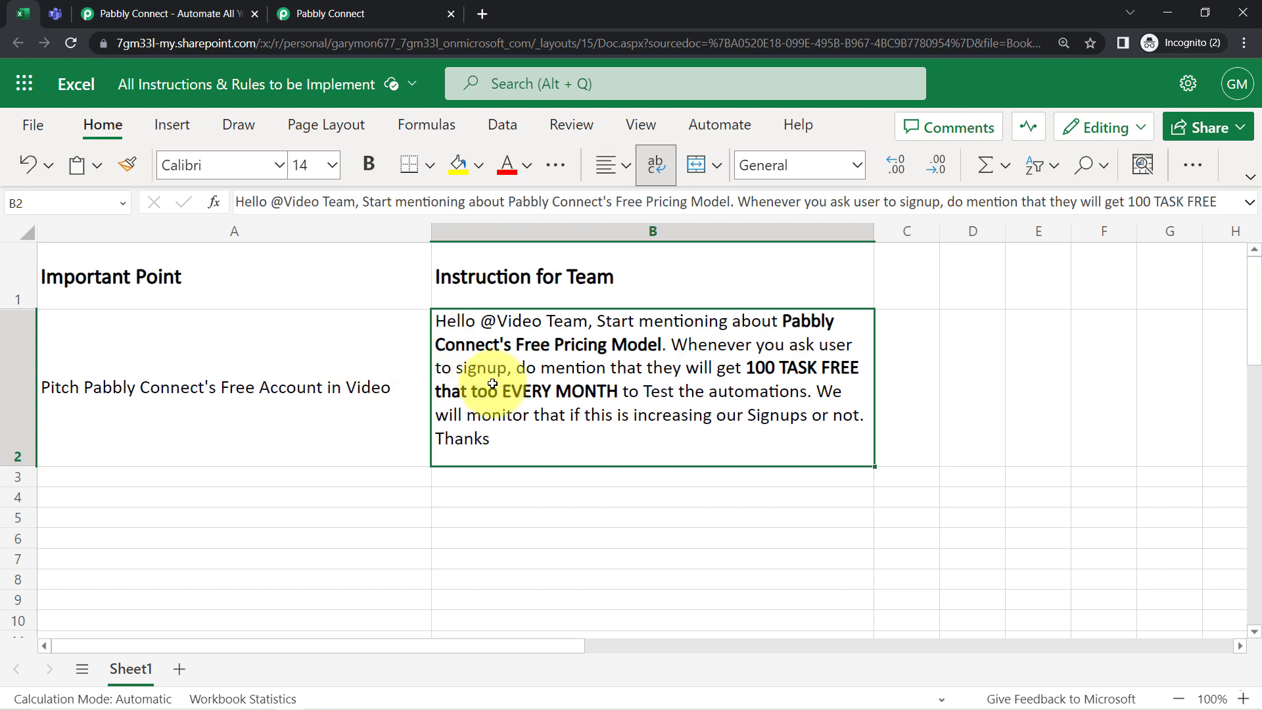
# Back in Pabbly Connect, add and authorize a new Microsoft Excel connection for the trigger, accepting the permissions with consent on behalf of the organization.
pyautogui.click(352, 13)
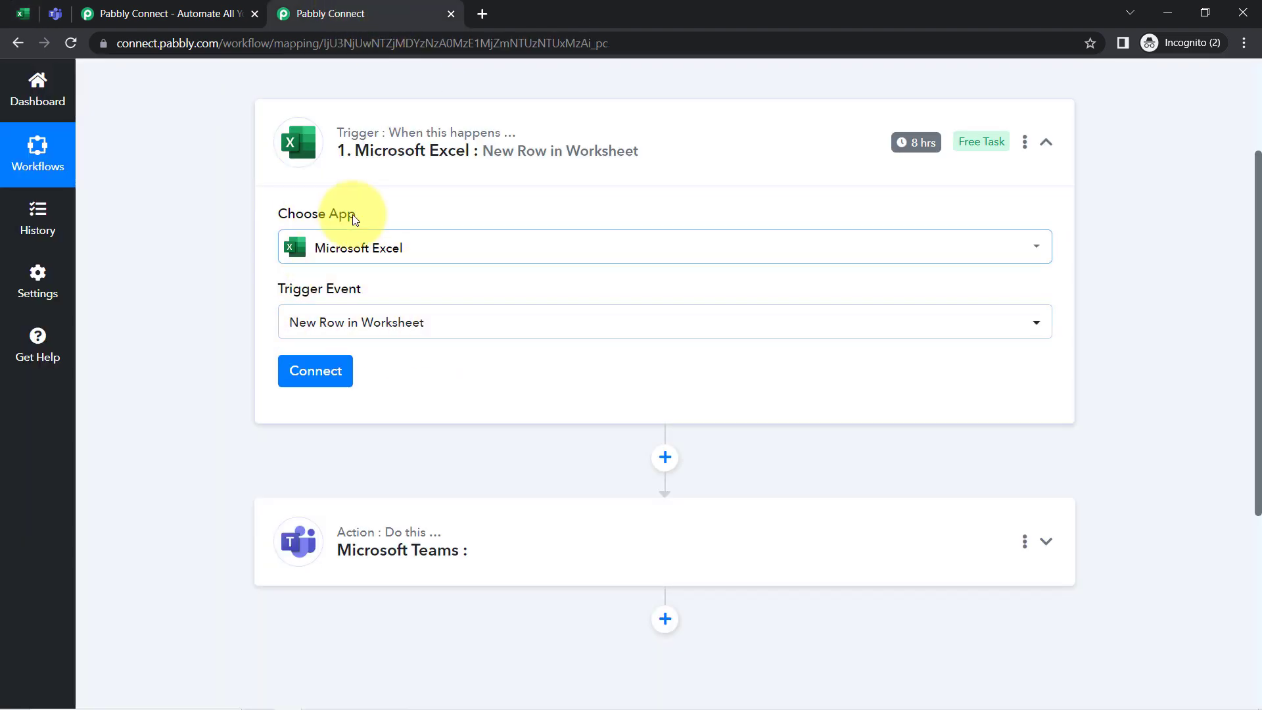
pyautogui.click(23, 13)
pyautogui.click(333, 13)
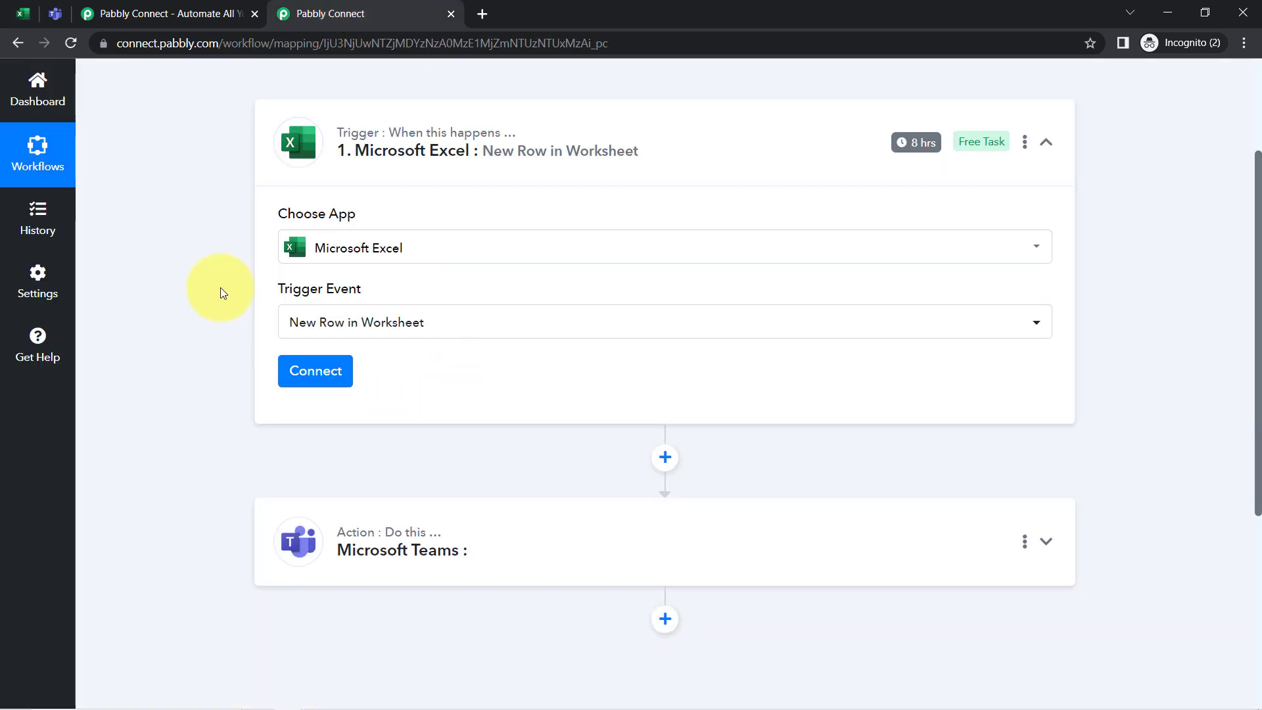
pyautogui.click(319, 375)
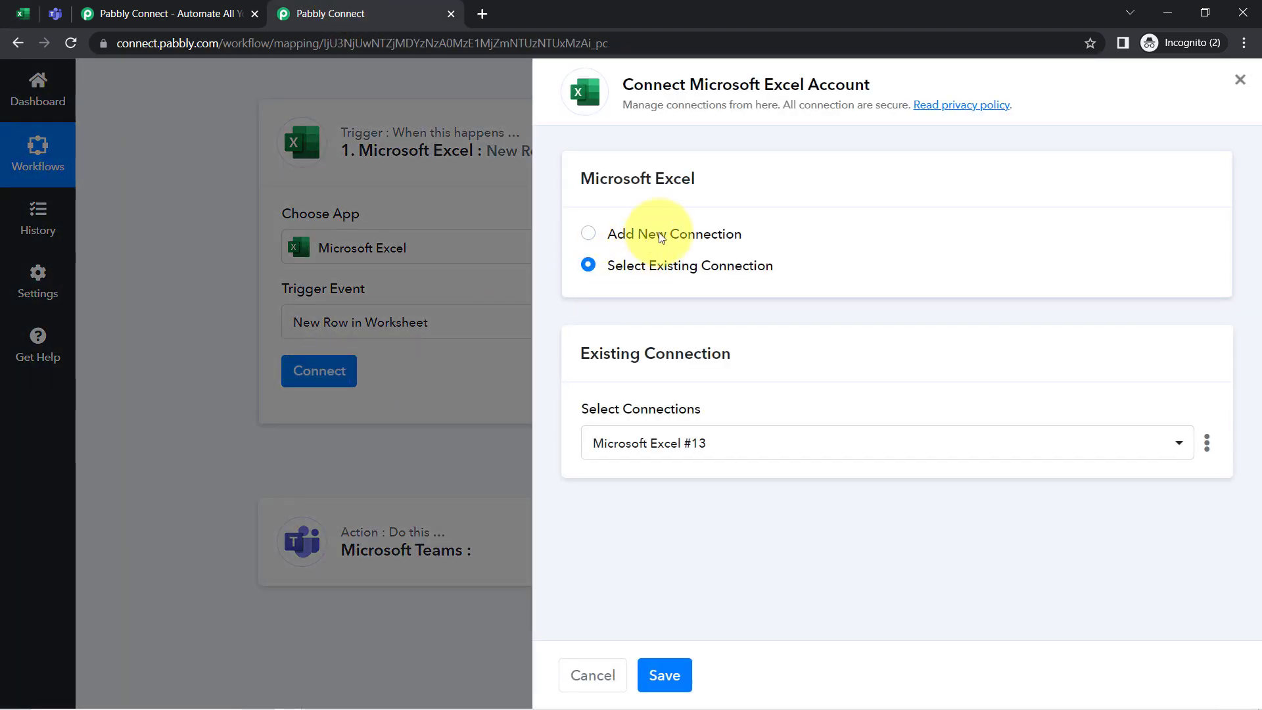
pyautogui.click(660, 235)
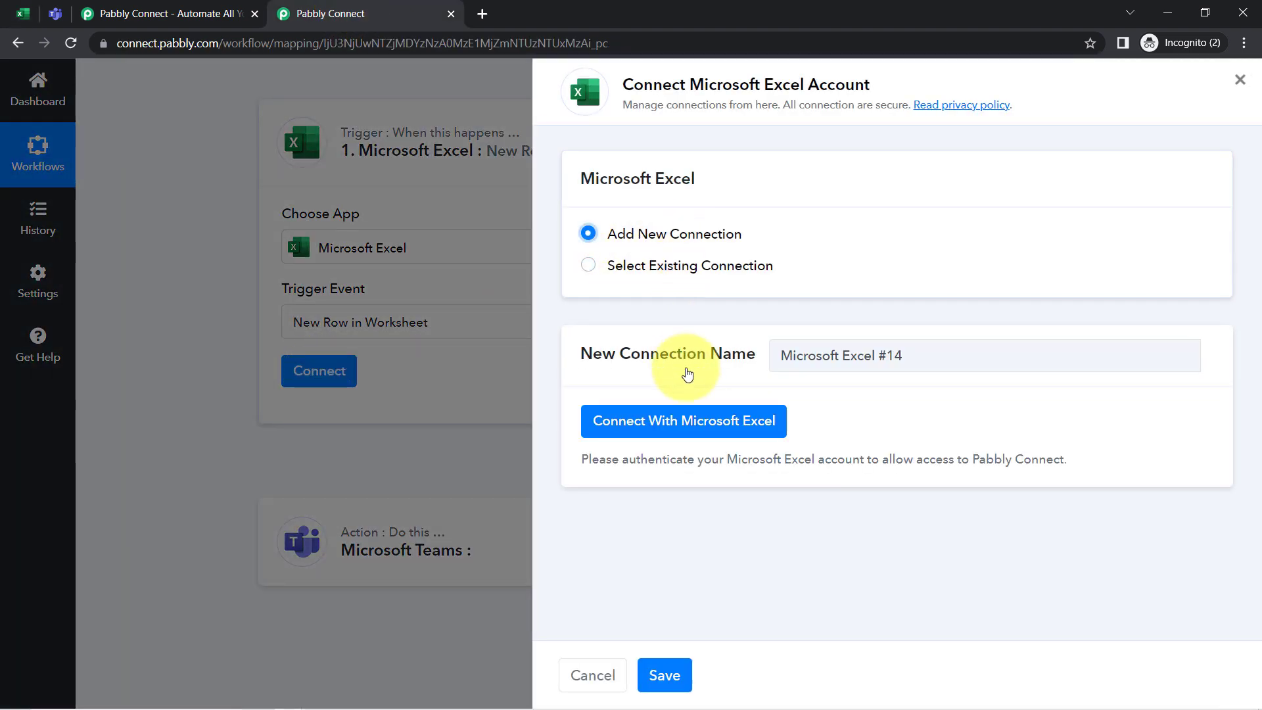
pyautogui.click(684, 419)
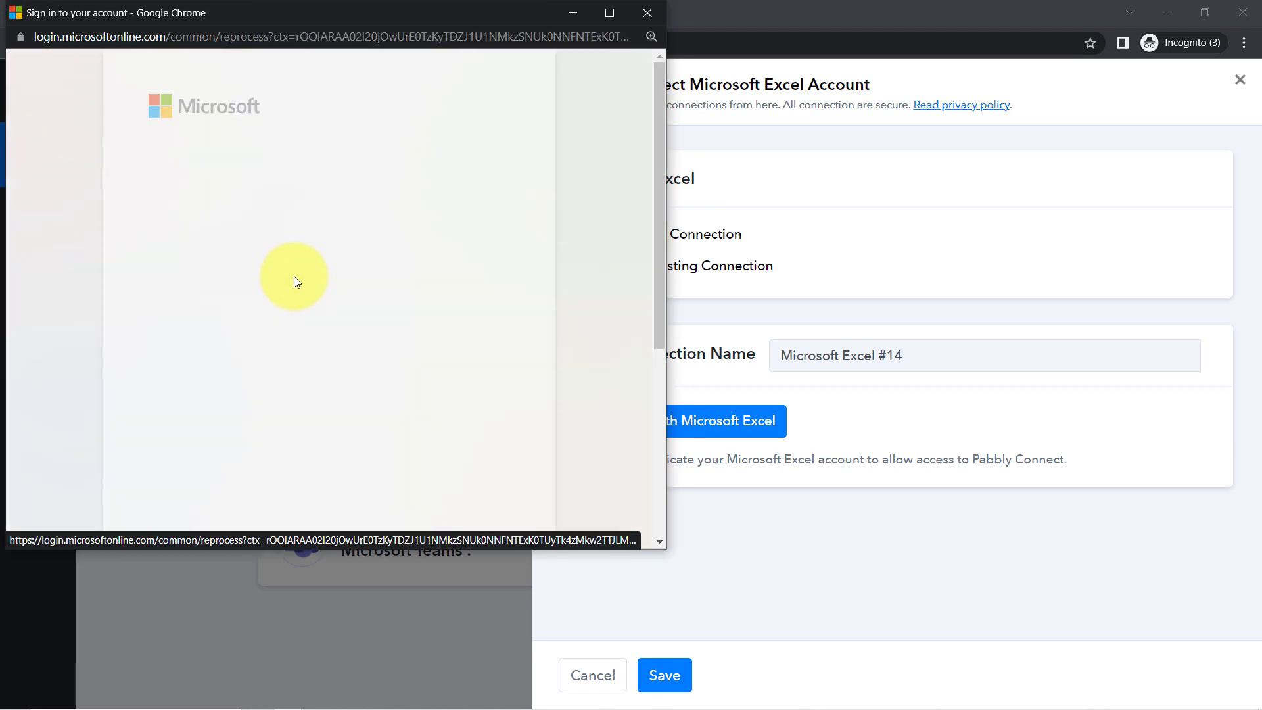
pyautogui.moveTo(654, 206); pyautogui.dragTo(655, 392)
pyautogui.click(311, 310)
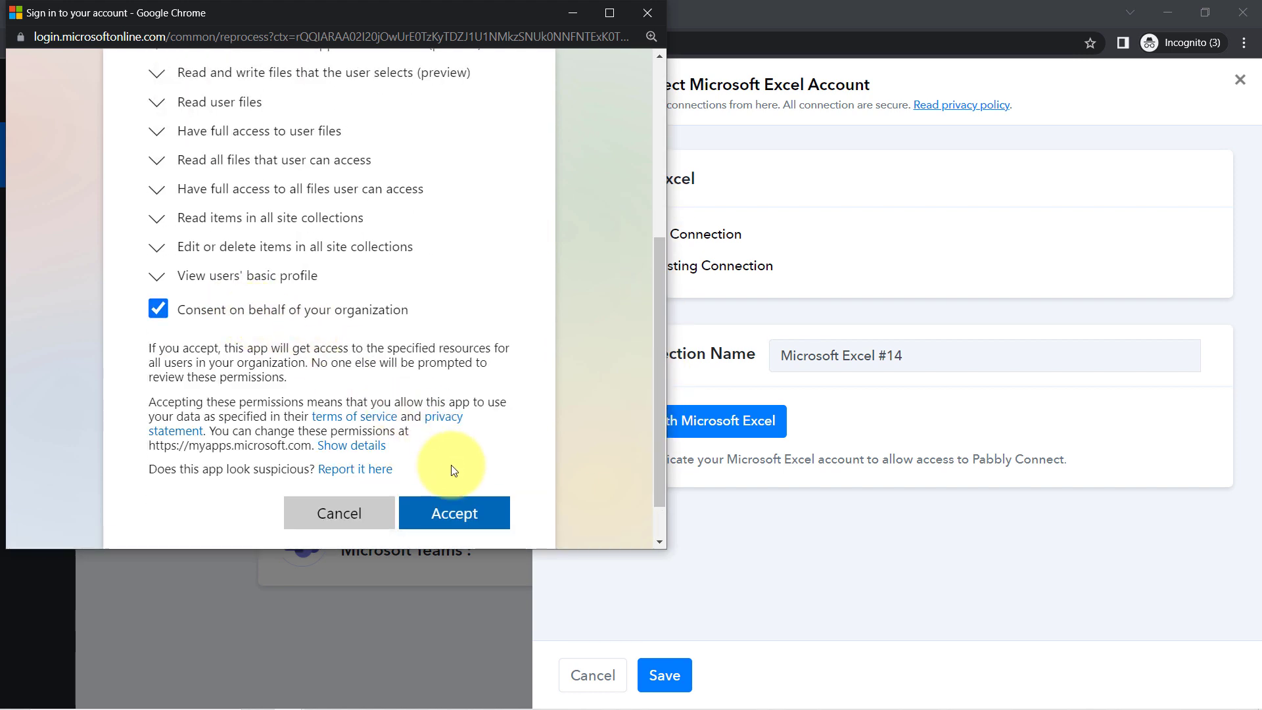
pyautogui.click(447, 510)
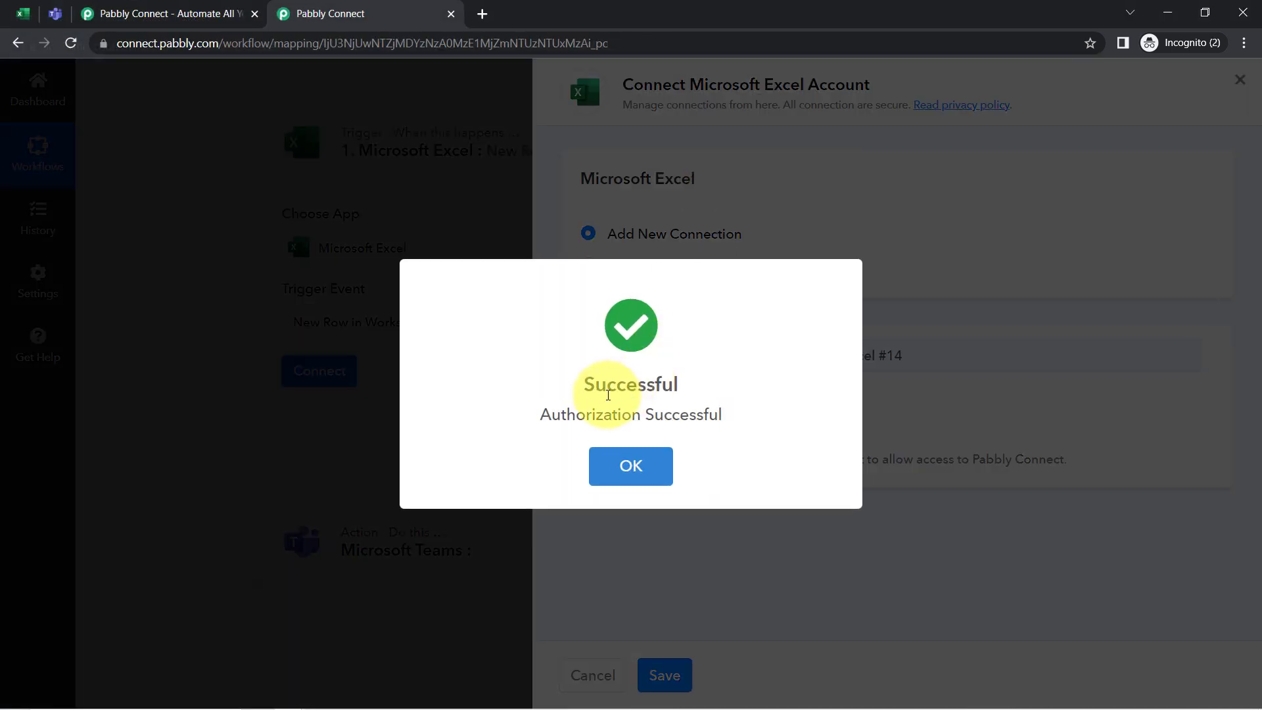
pyautogui.click(631, 462)
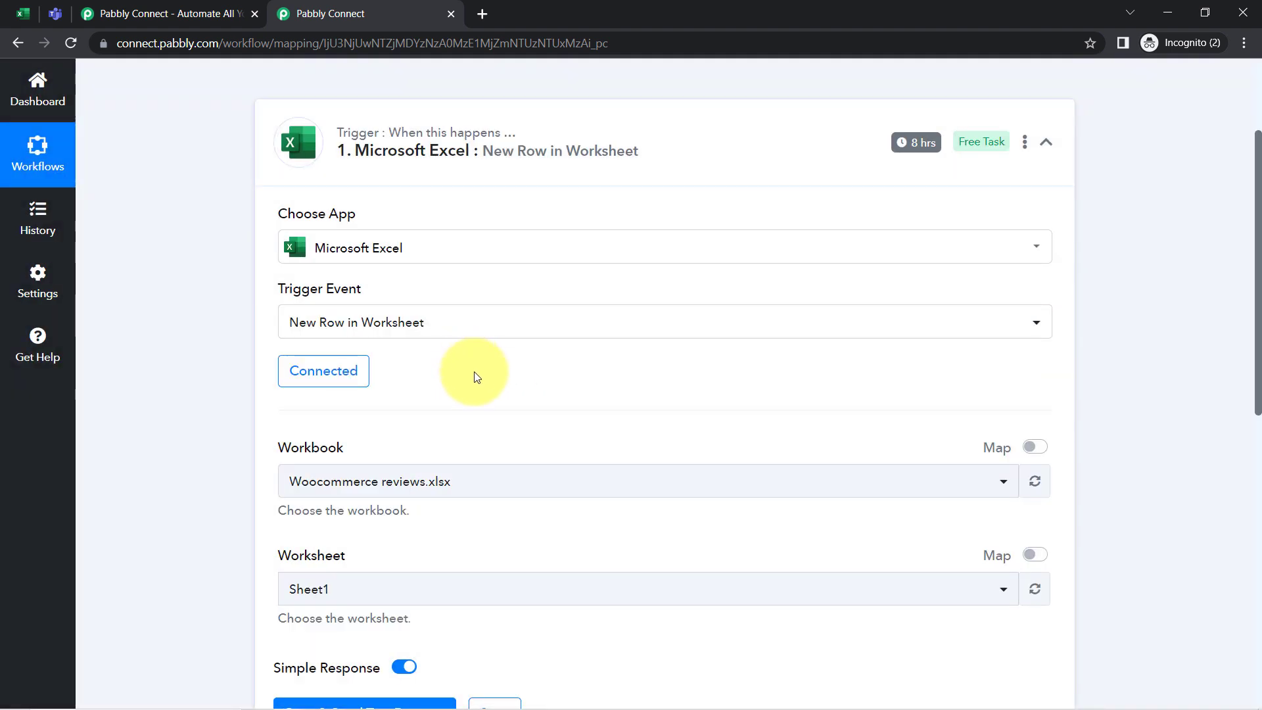
# Set the trigger's workbook to All Instructions & Rules to be Implement.xlsx, checking the workbook and worksheet names in Excel.
pyautogui.scroll(-3, 1249, 315)
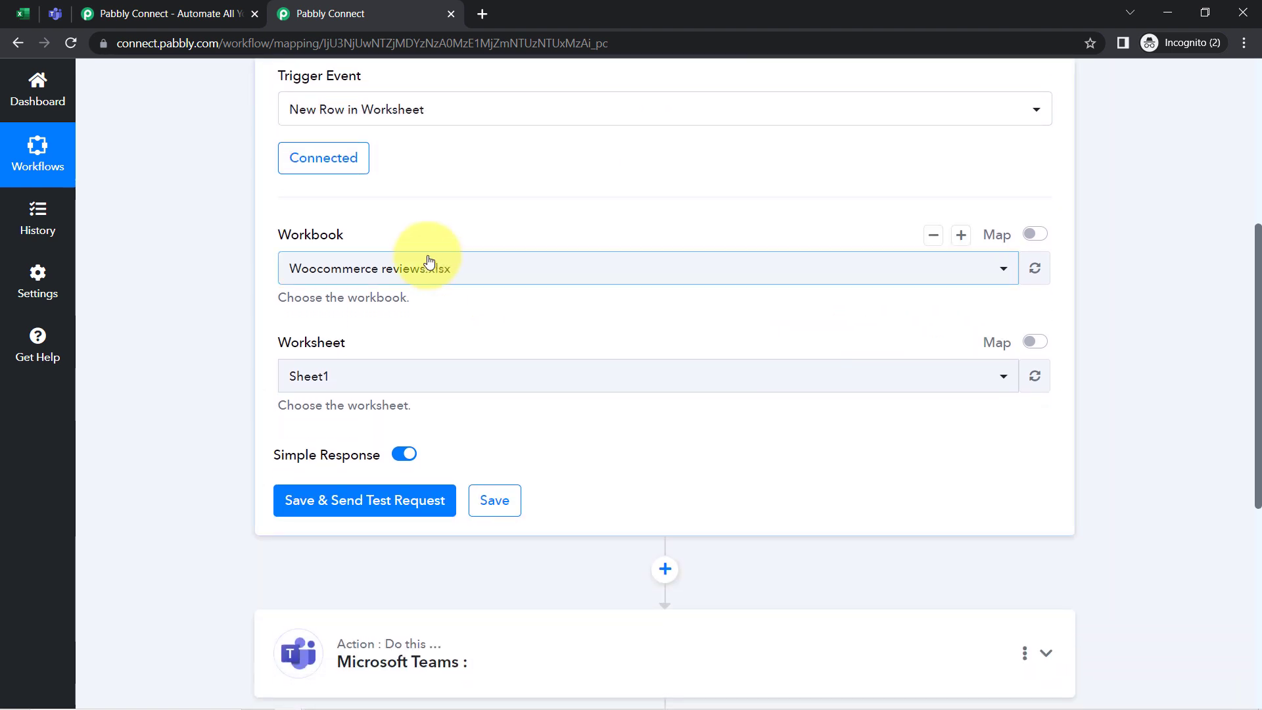
pyautogui.click(431, 275)
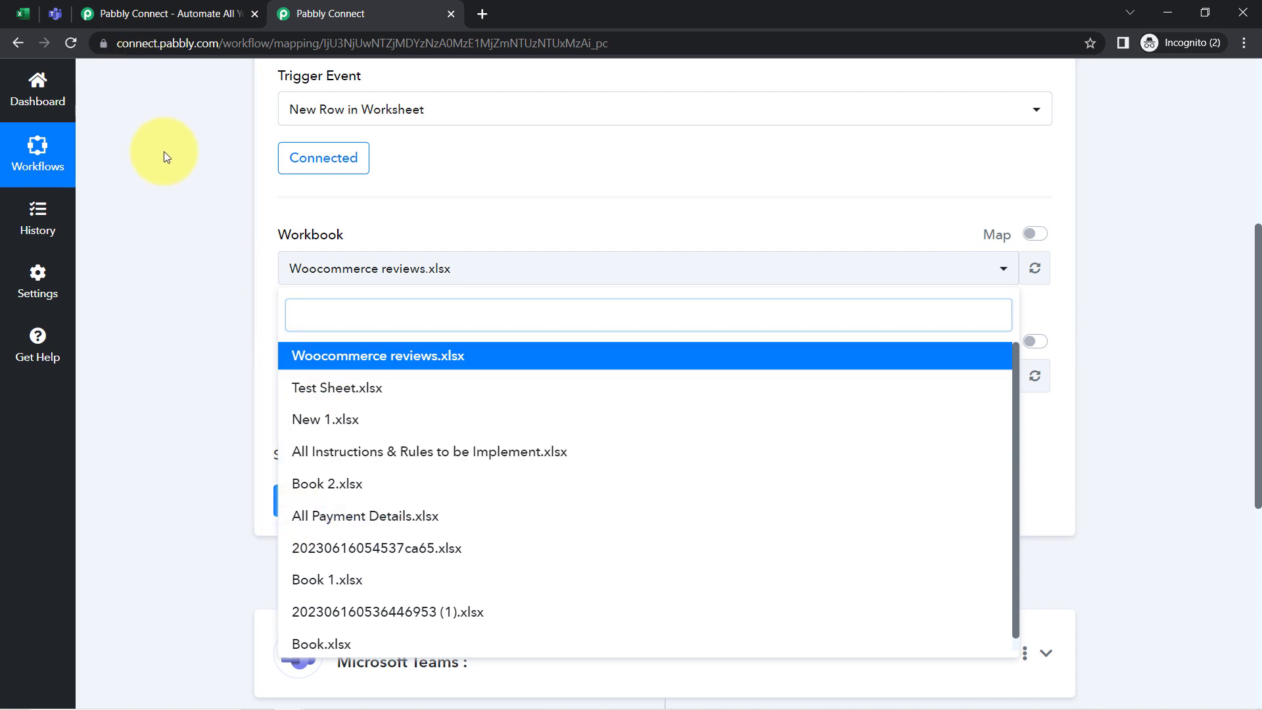
pyautogui.click(164, 151)
pyautogui.click(25, 14)
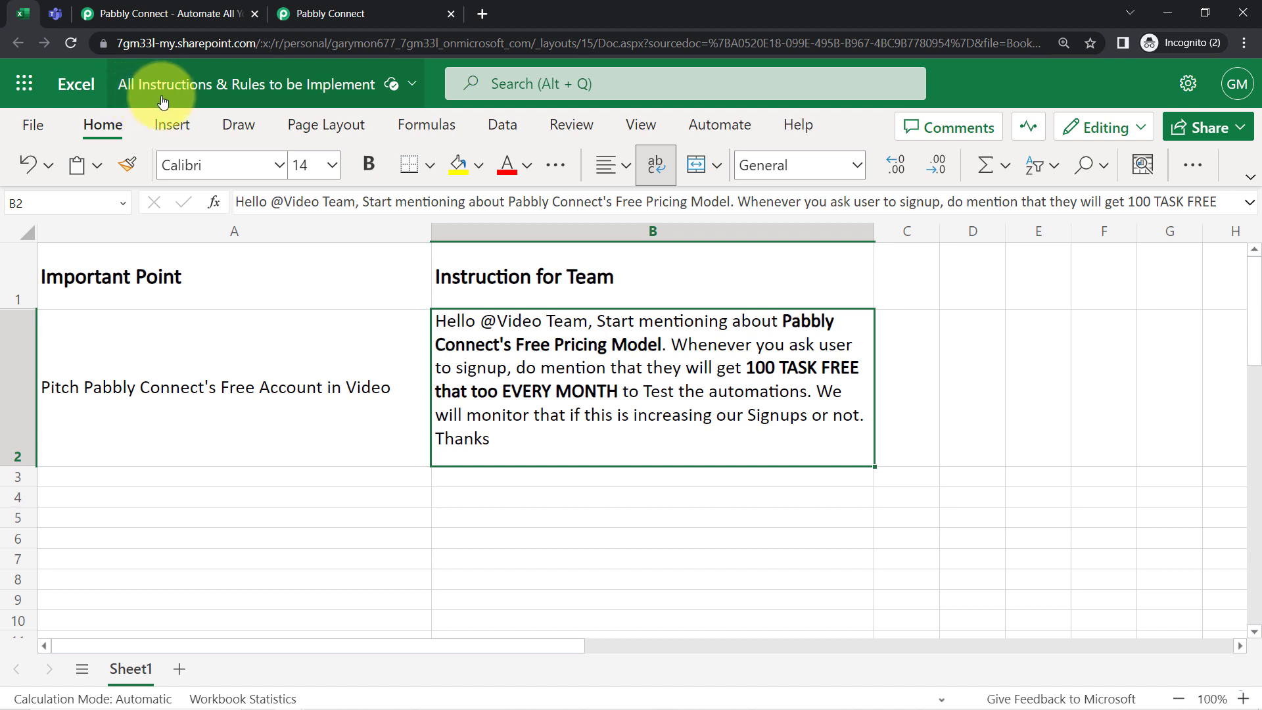
pyautogui.click(352, 7)
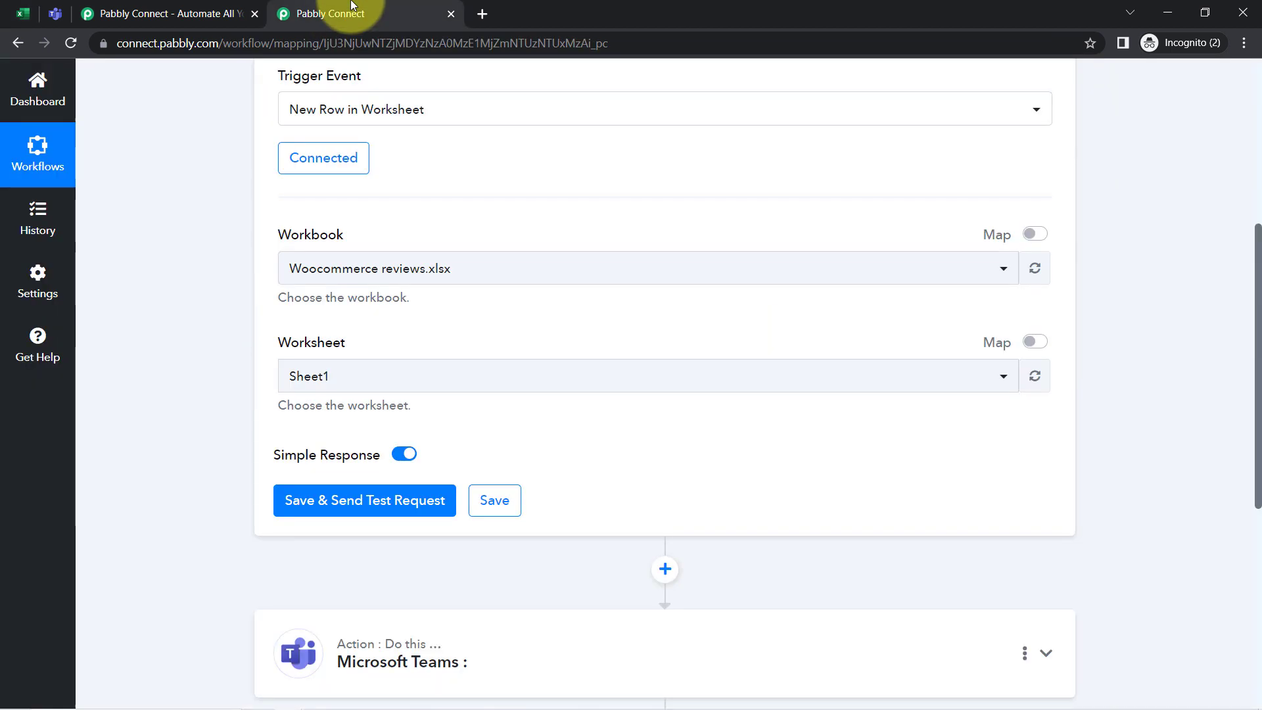
pyautogui.click(334, 268)
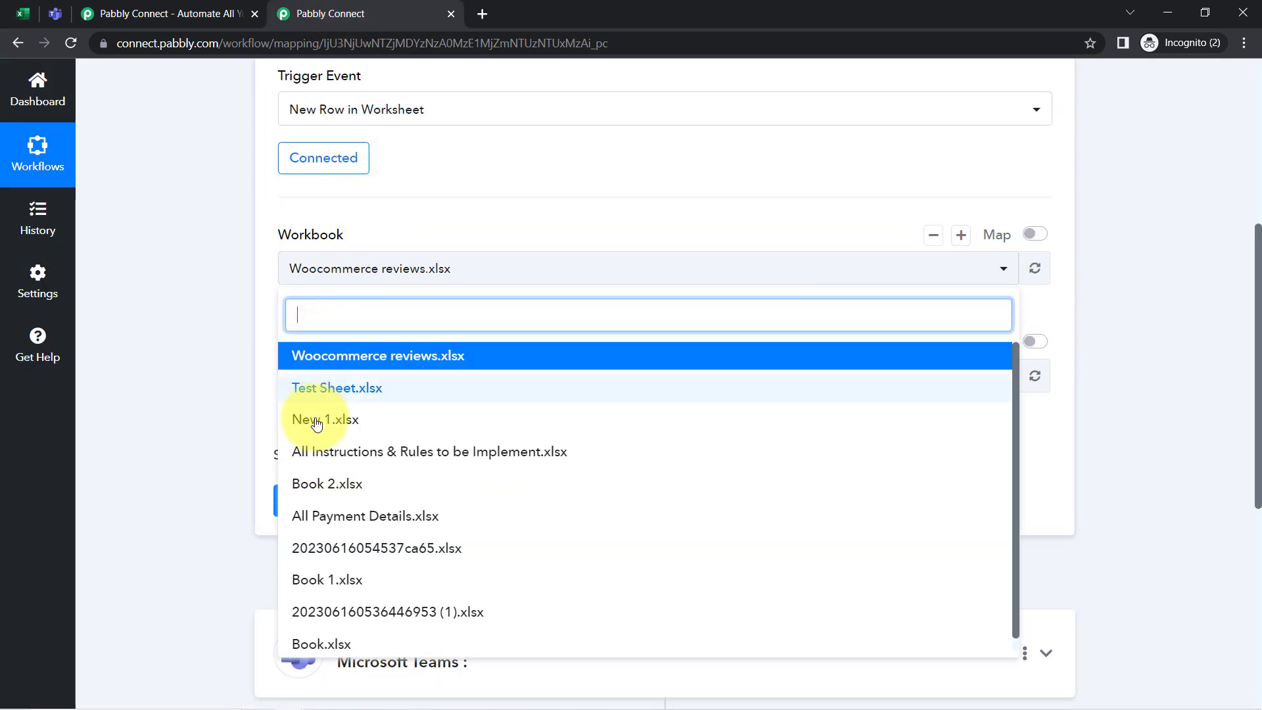
pyautogui.click(421, 447)
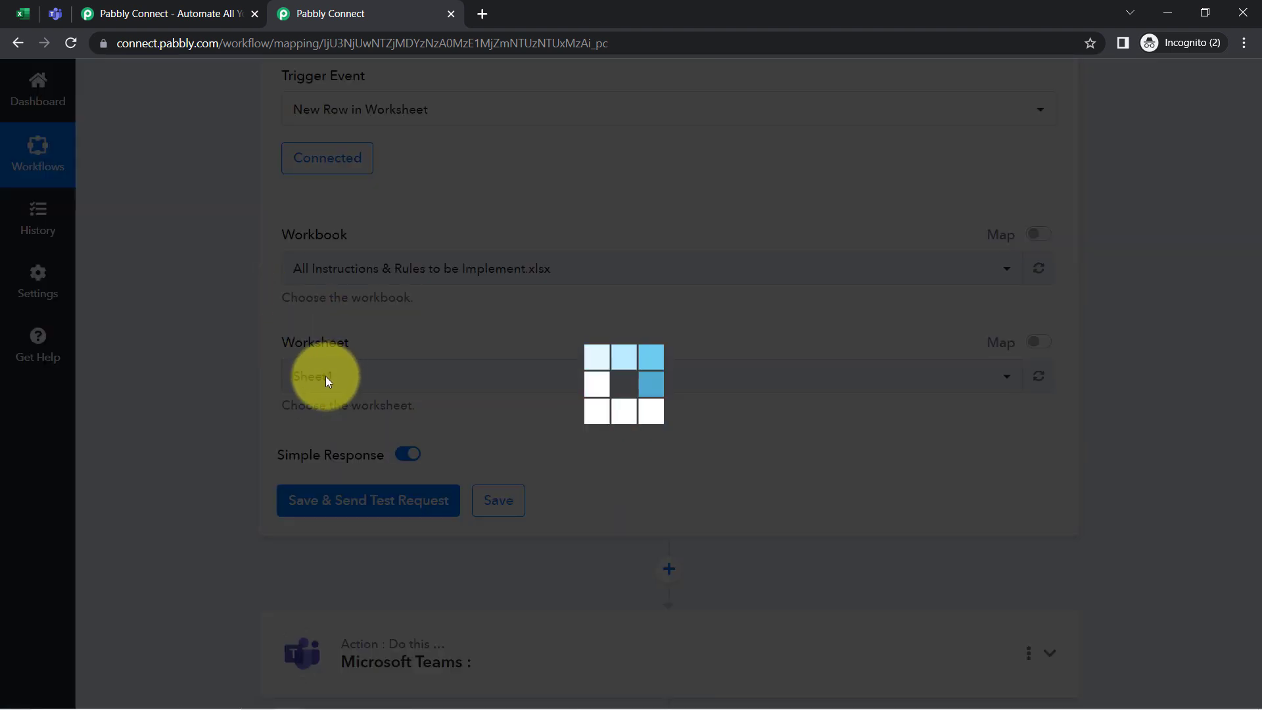
pyautogui.click(24, 15)
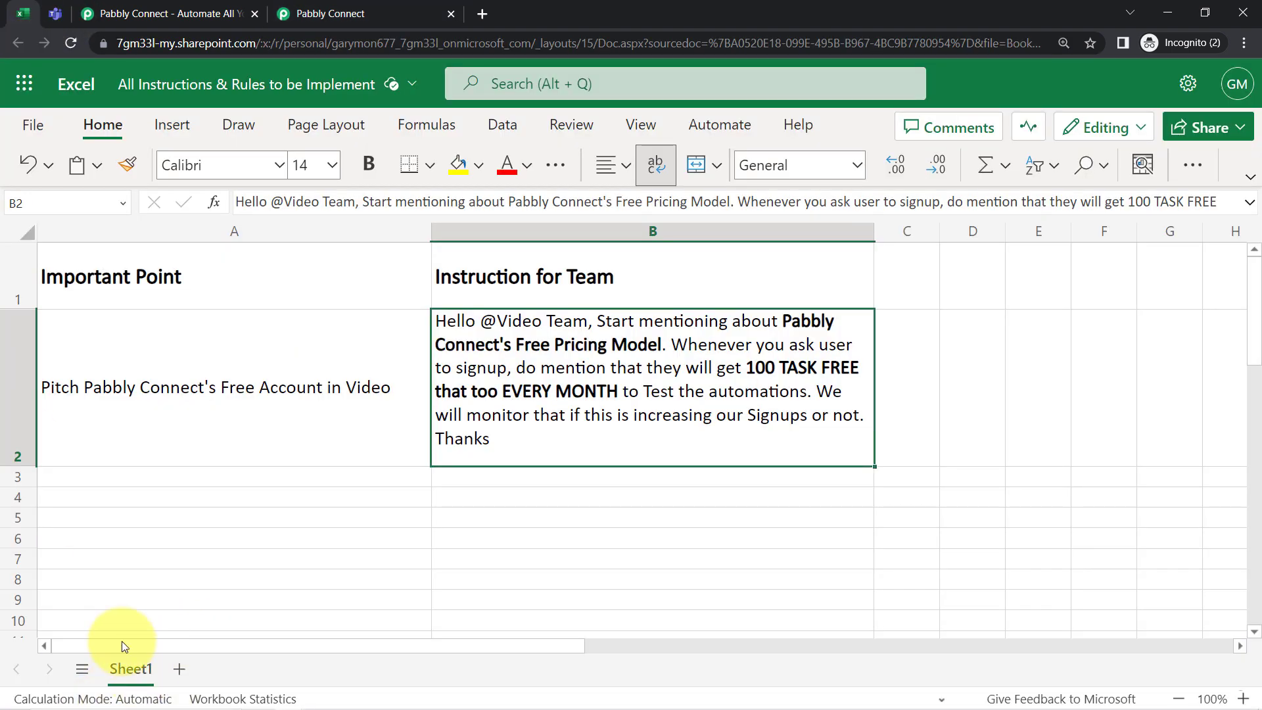
pyautogui.click(331, 15)
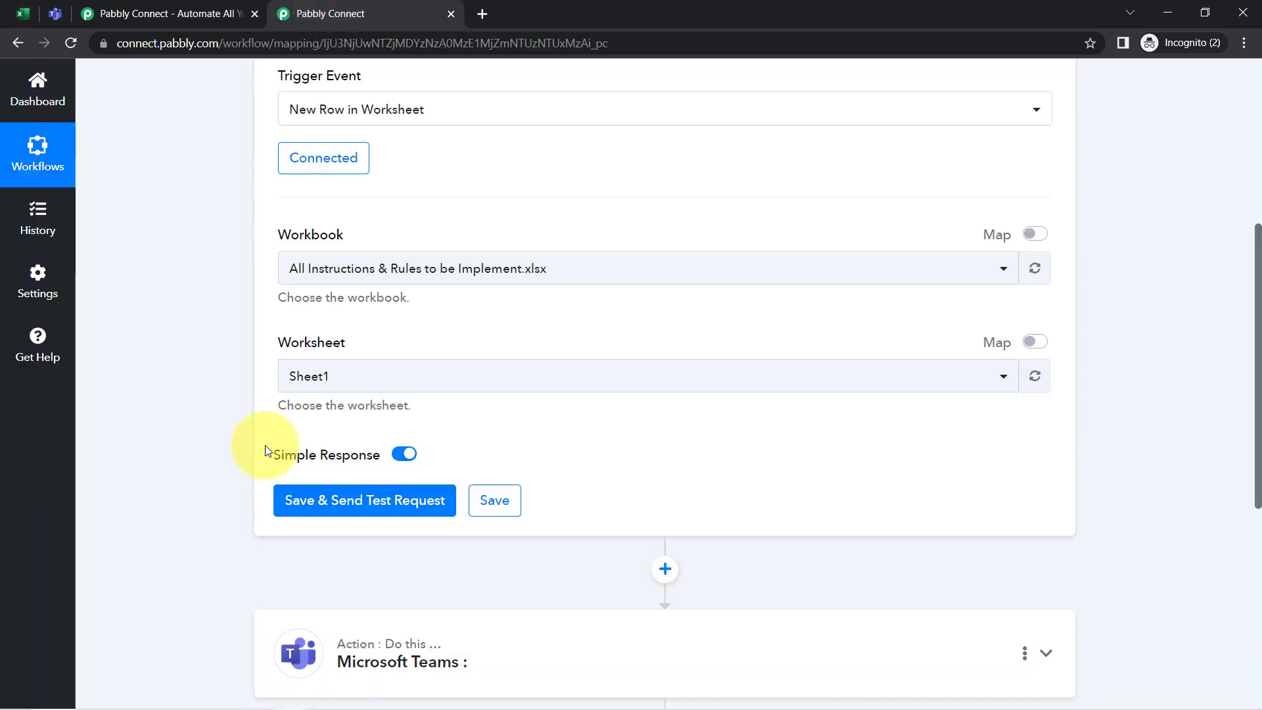
# Select row 2 of the instructions worksheet in Excel, and save the Pabbly Connect trigger with a test request.
pyautogui.scroll(-3, 257, 408)
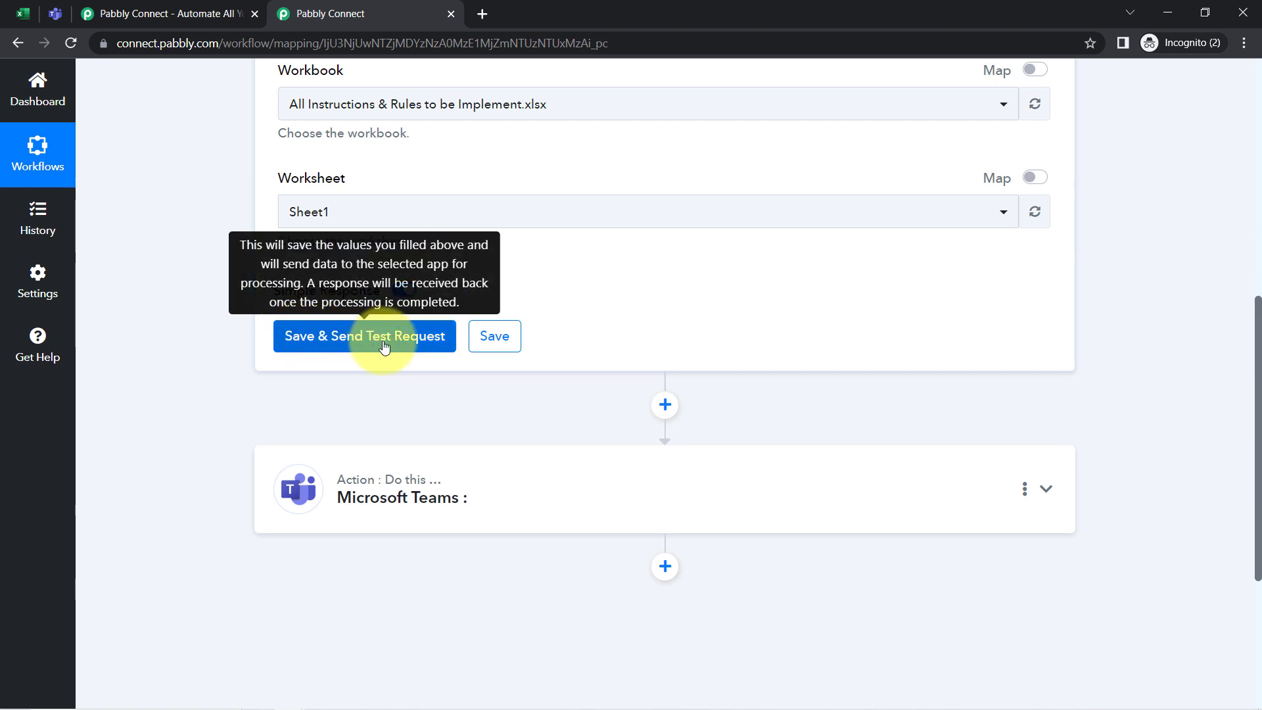
pyautogui.click(19, 12)
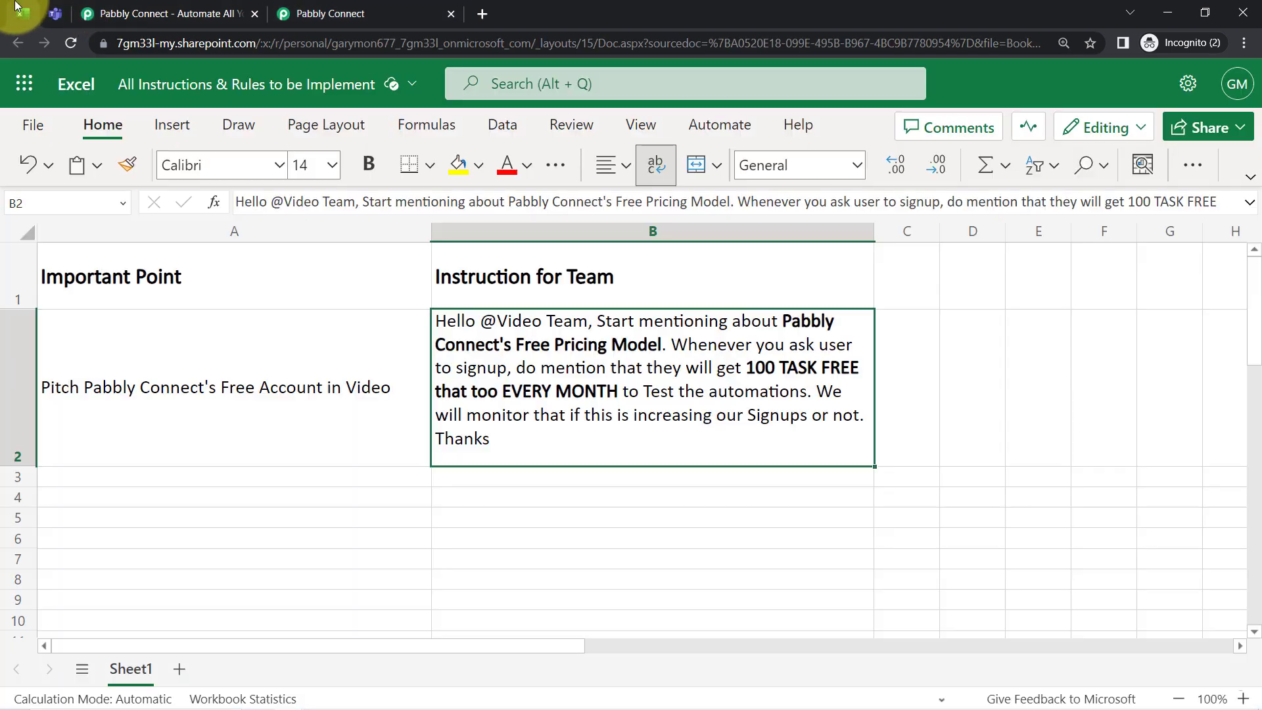
pyautogui.click(6, 356)
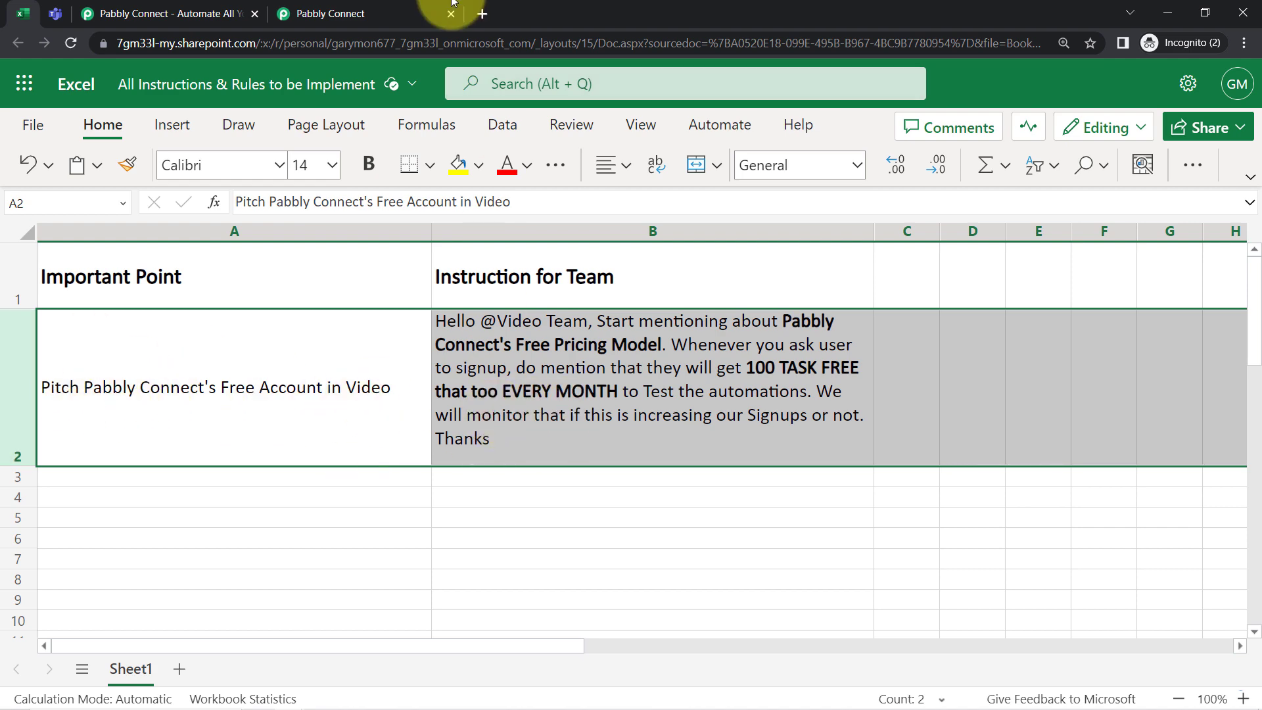
pyautogui.click(350, 14)
pyautogui.click(311, 337)
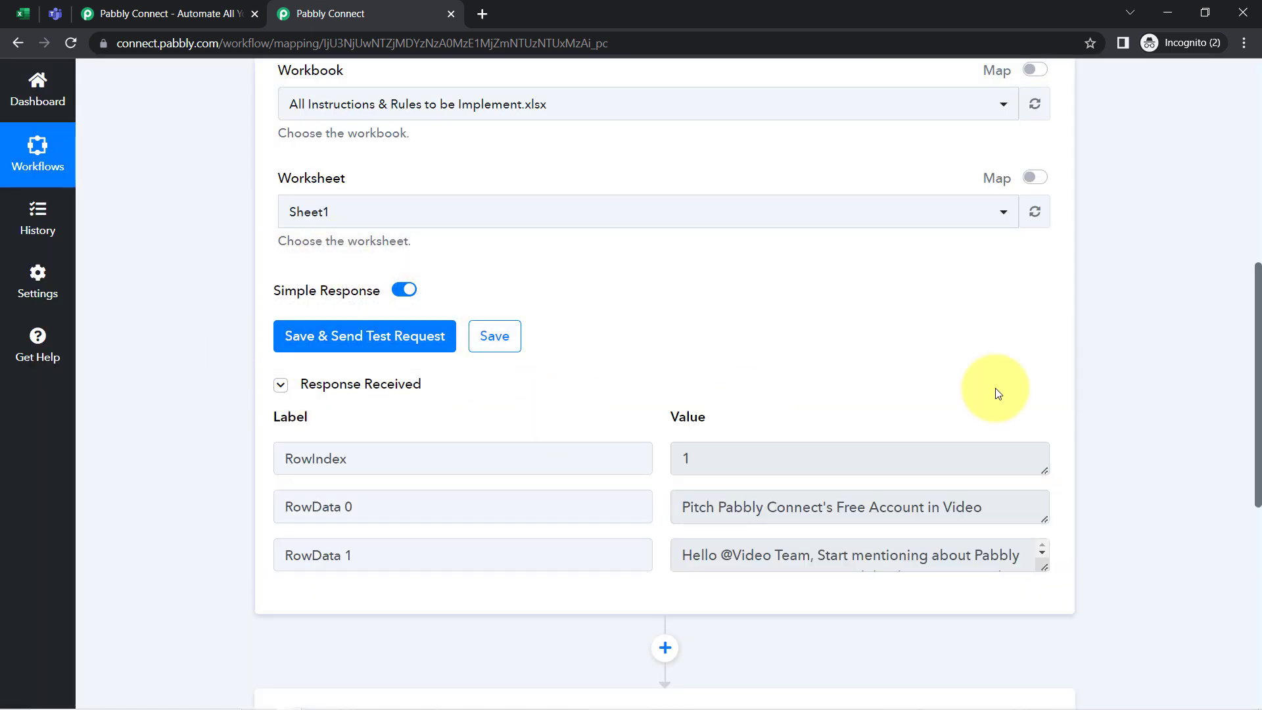
# Enlarge the RowData 0 response value and compare it with row 2 of the Excel worksheet, selecting cells A2 and B2.
pyautogui.moveTo(1259, 323); pyautogui.dragTo(1252, 404)
pyautogui.moveTo(1039, 301); pyautogui.dragTo(1045, 420)
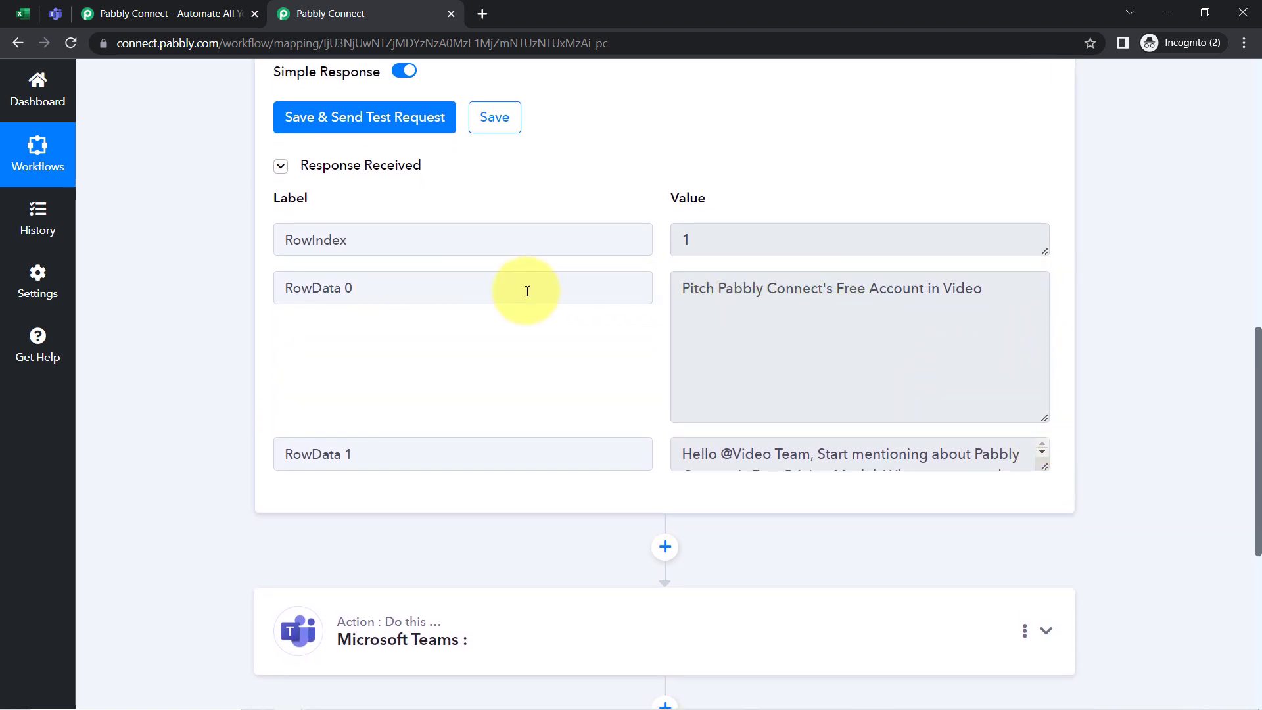
pyautogui.moveTo(692, 292); pyautogui.dragTo(973, 292)
pyautogui.click(24, 13)
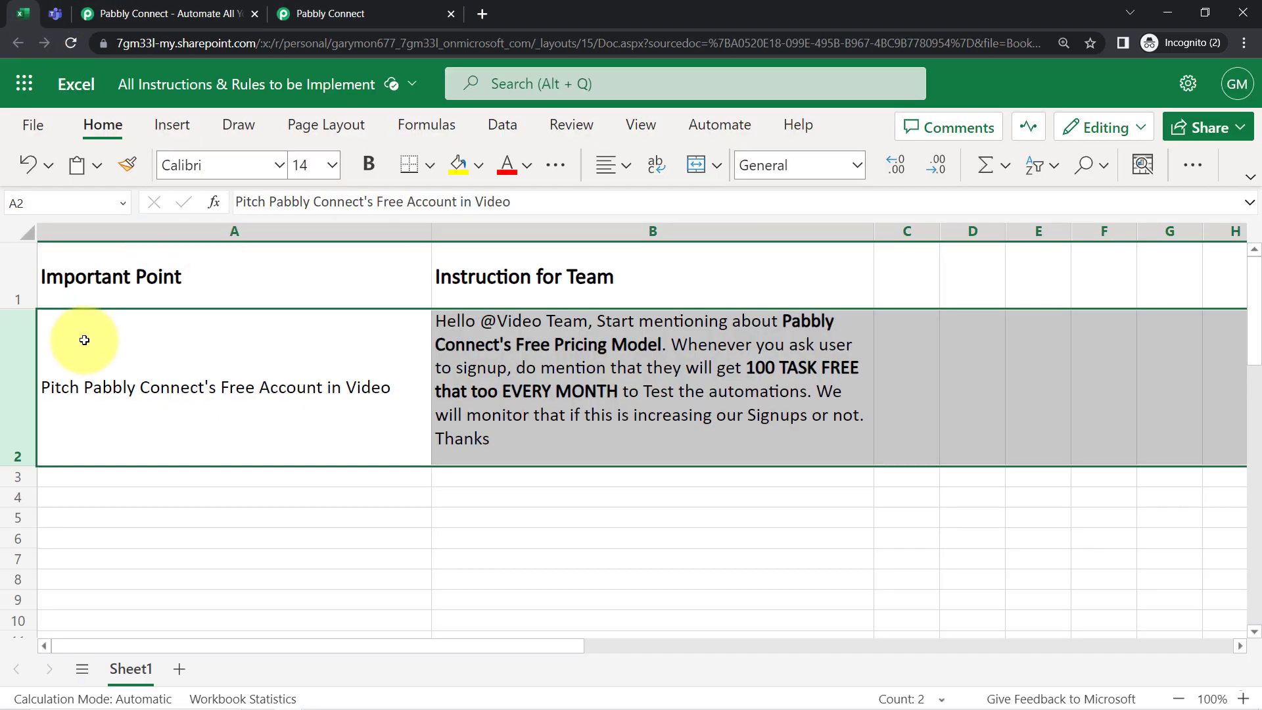
pyautogui.click(96, 367)
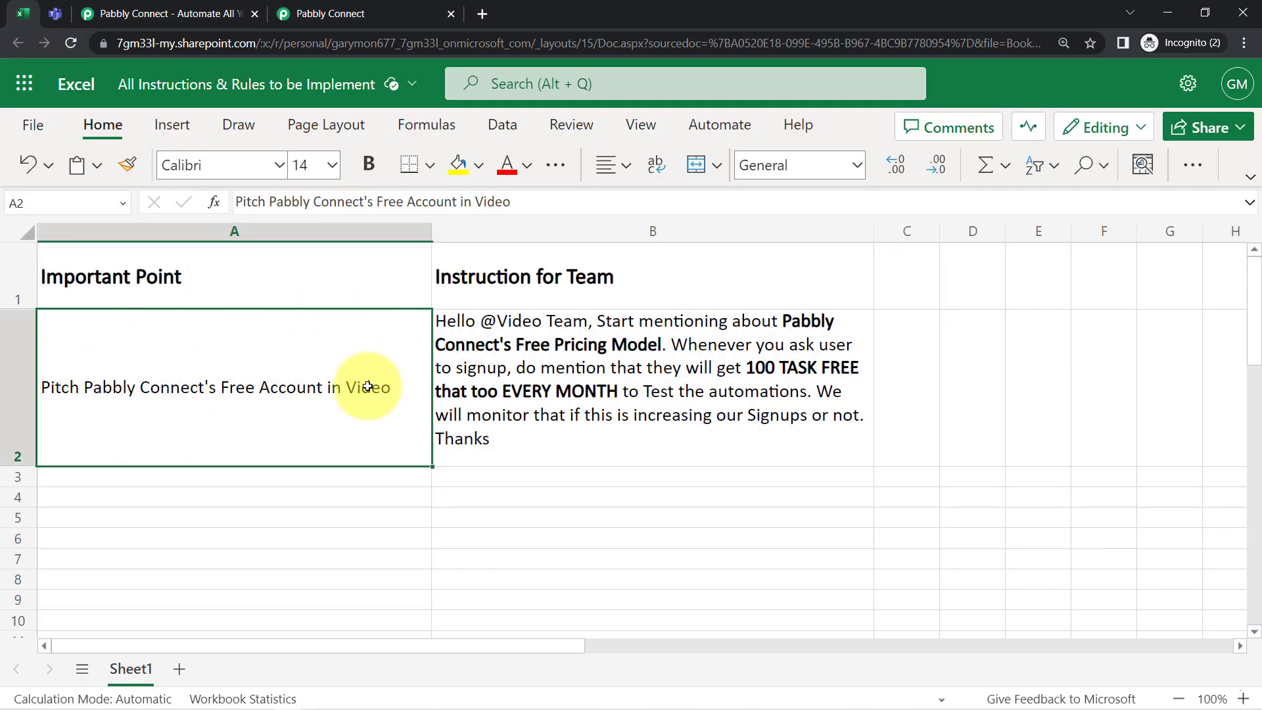
pyautogui.click(490, 394)
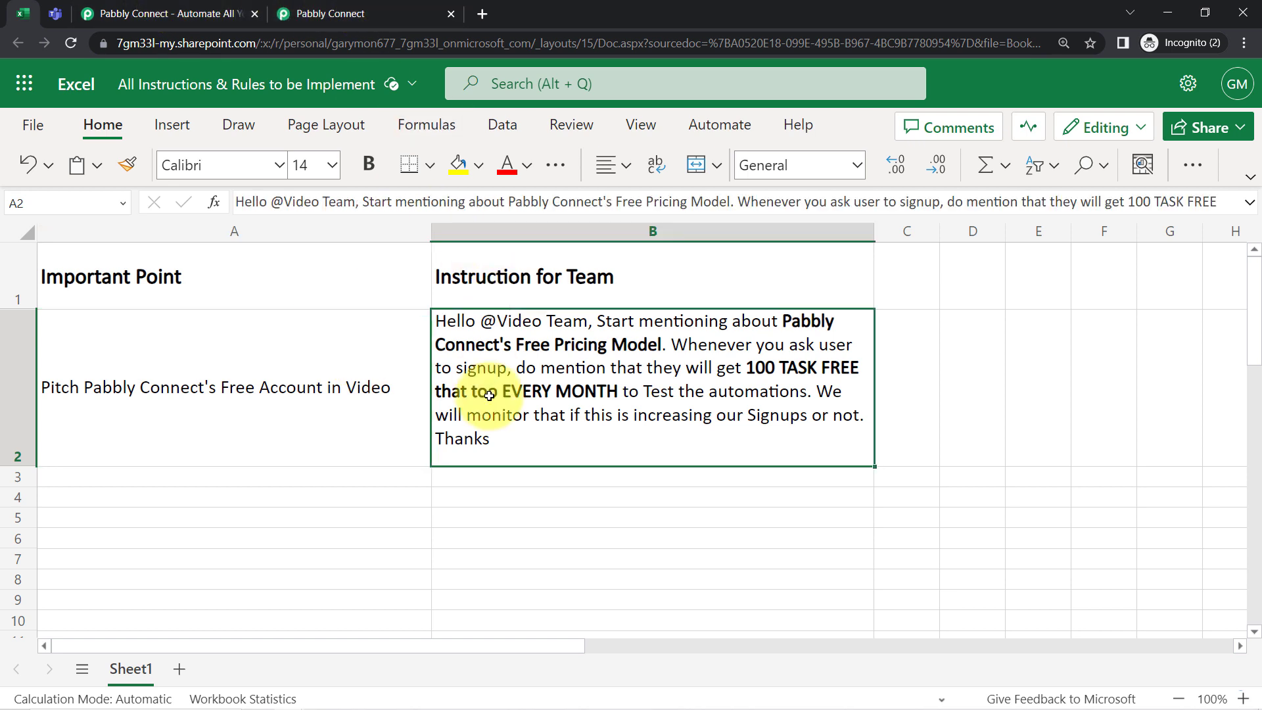
# Enlarge the RowData 1 response value in Pabbly Connect, compare it with the team instruction in Excel, and collapse the received response.
pyautogui.click(358, 13)
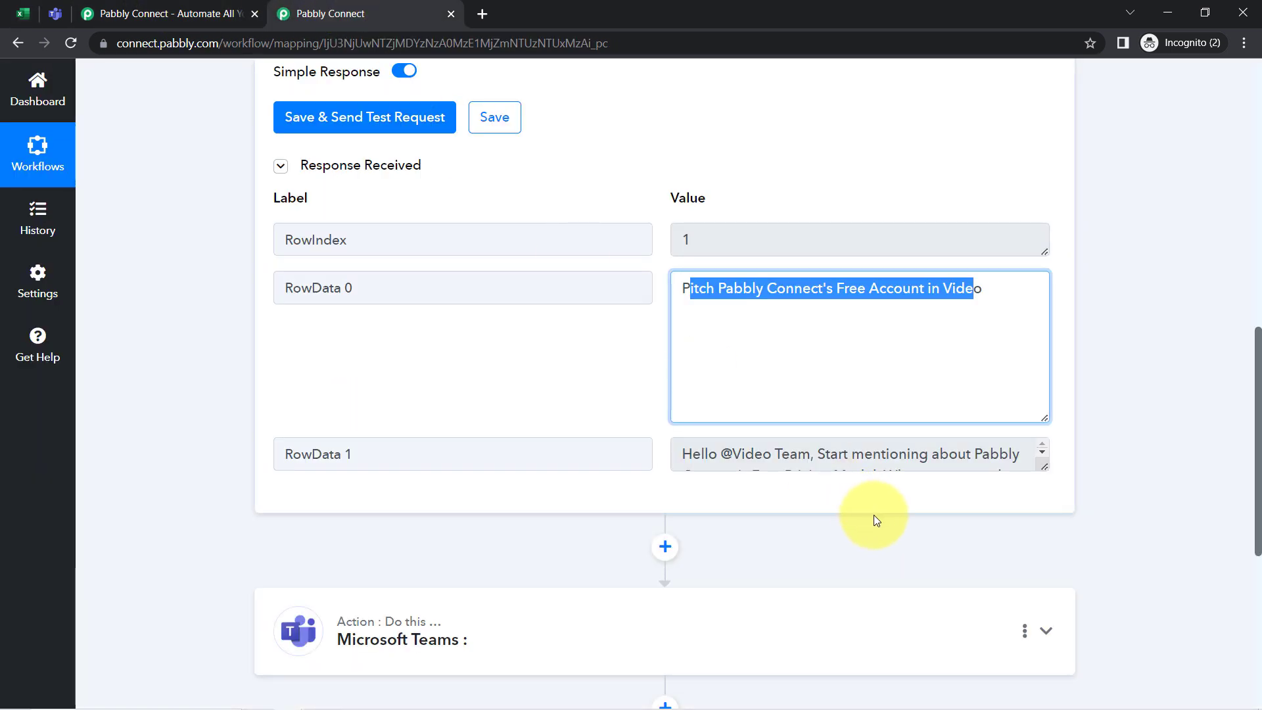
pyautogui.moveTo(1048, 469); pyautogui.dragTo(1048, 614)
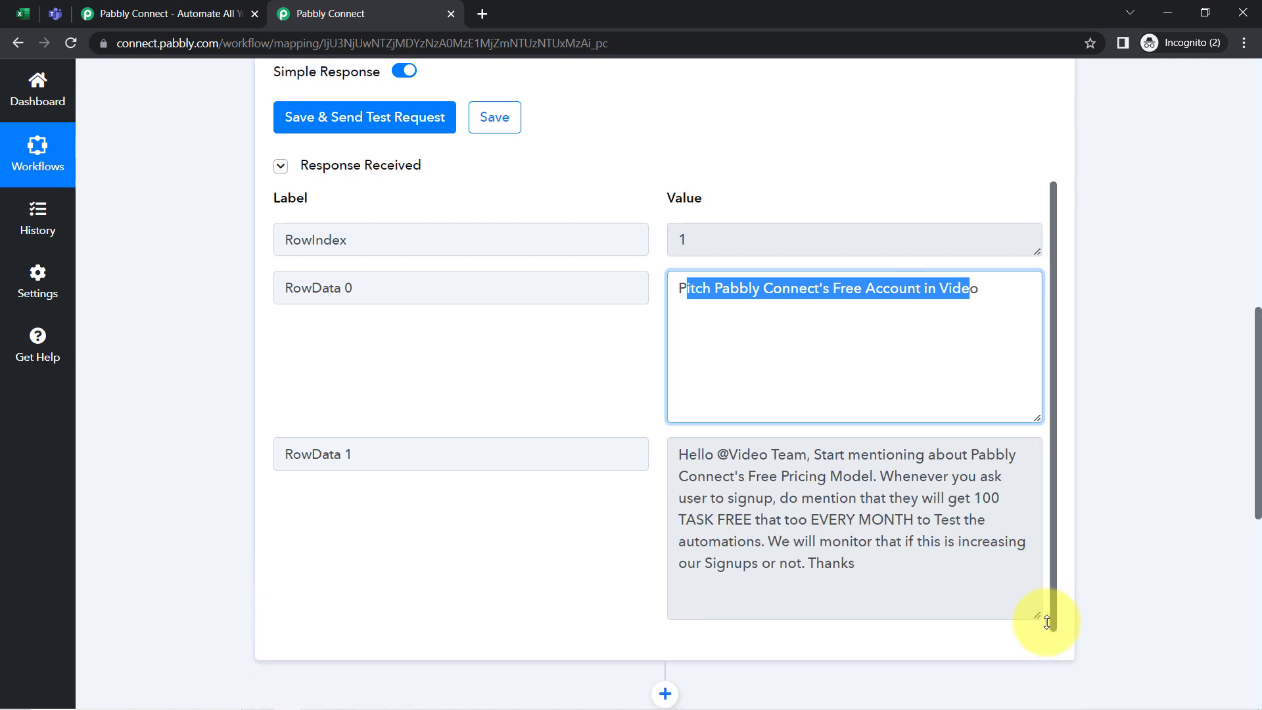
pyautogui.moveTo(787, 455); pyautogui.dragTo(853, 541)
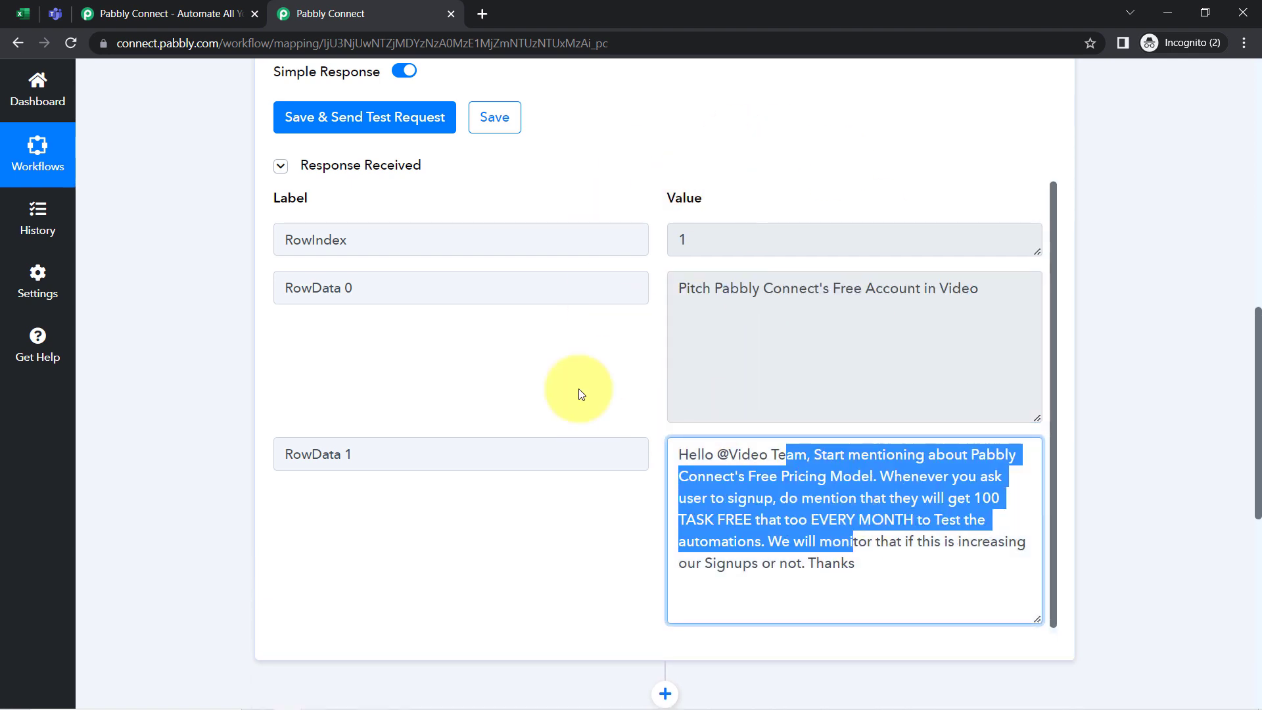
pyautogui.click(23, 13)
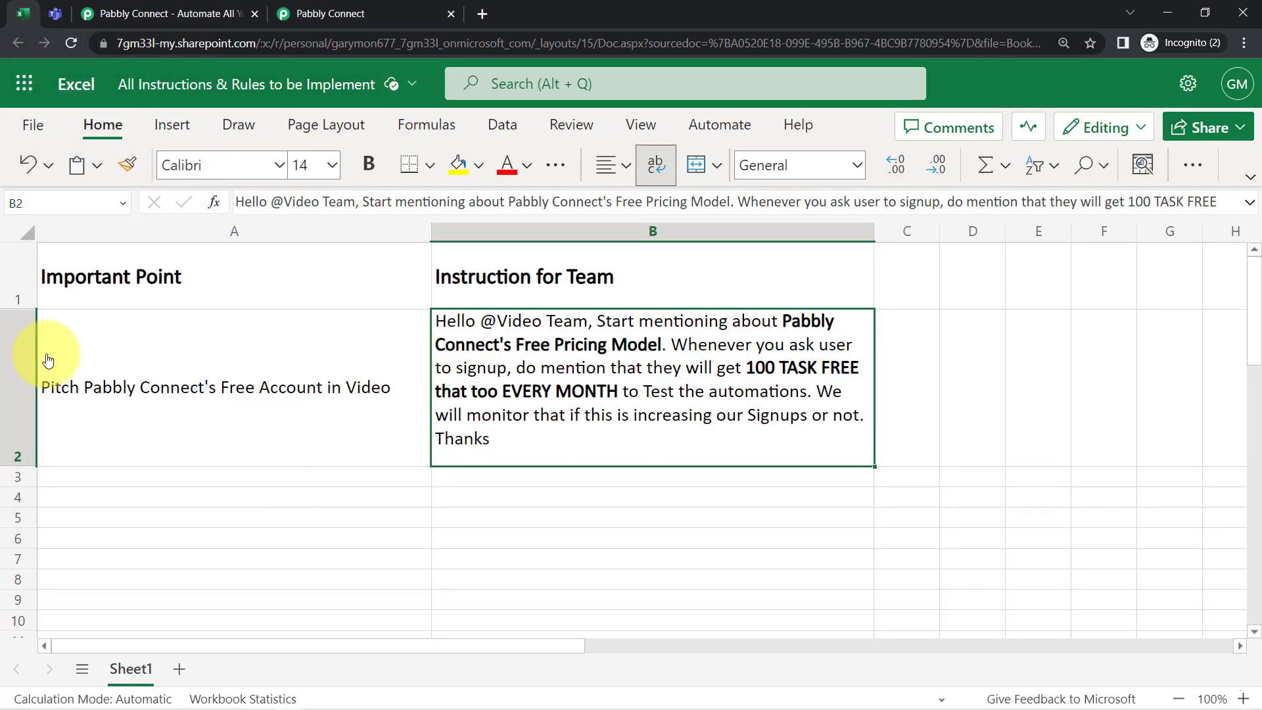
pyautogui.click(321, 14)
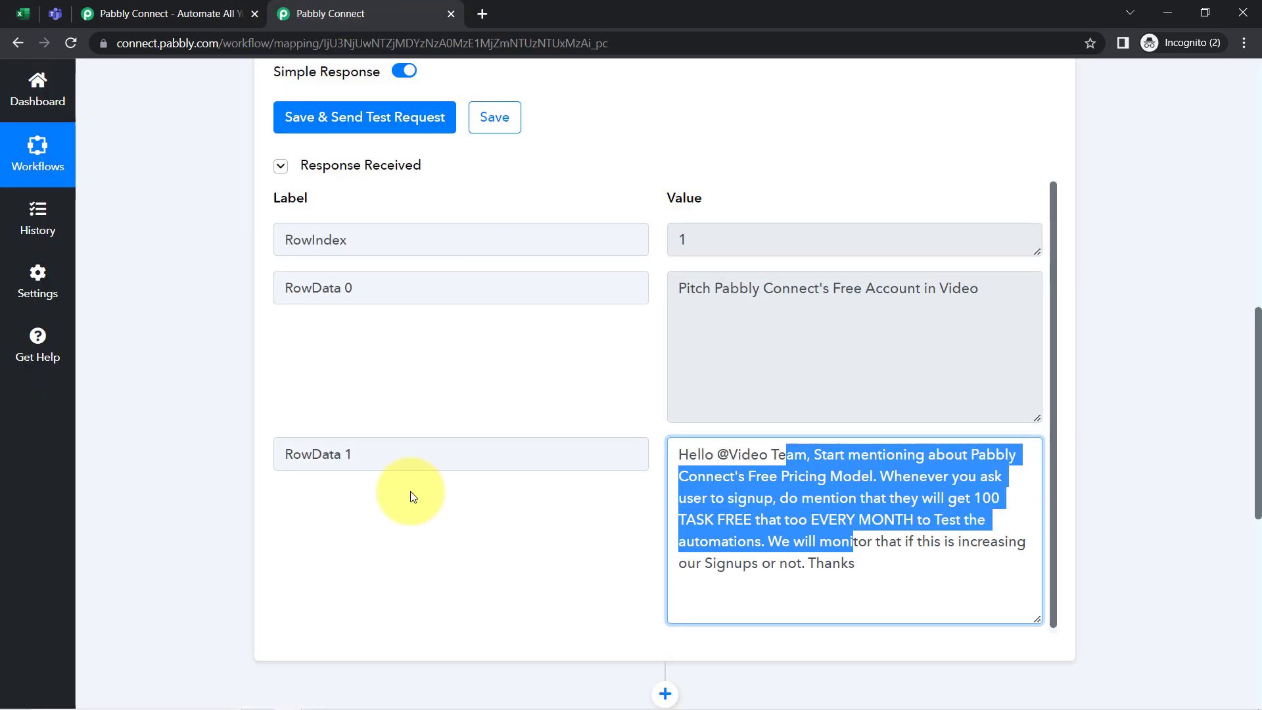
pyautogui.click(281, 166)
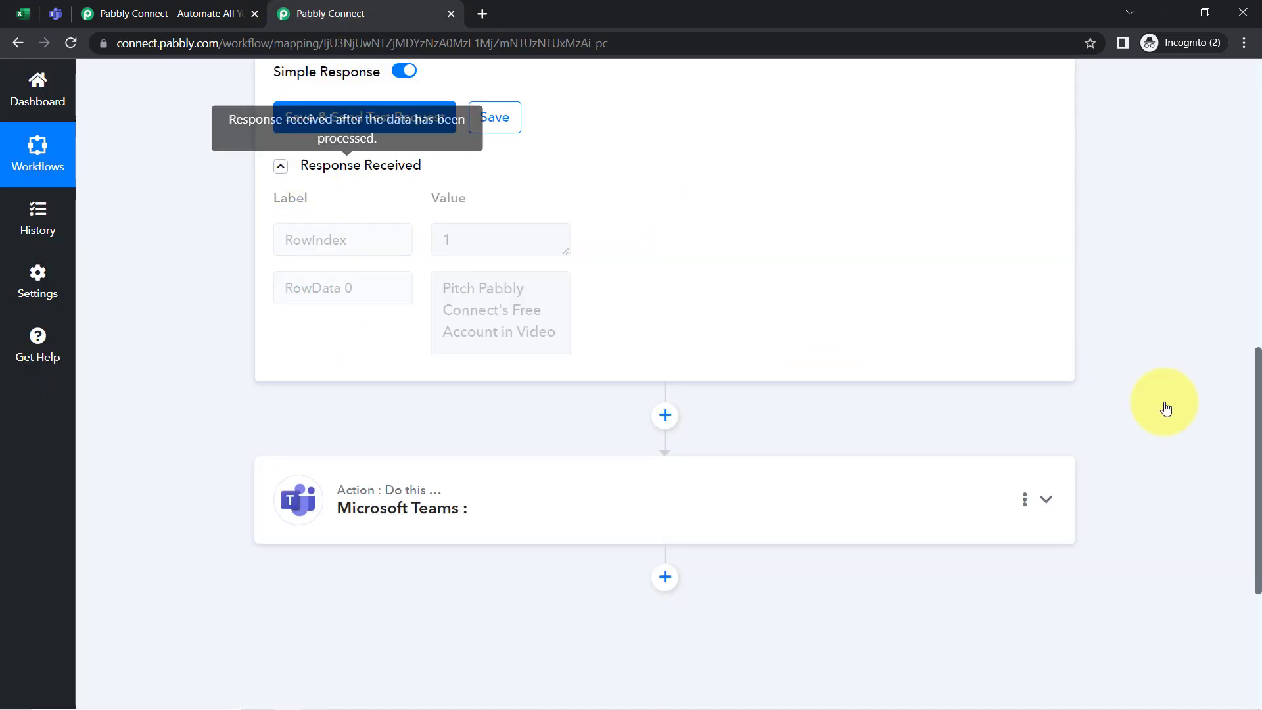
pyautogui.moveTo(1259, 481); pyautogui.dragTo(1253, 336)
# Look over worksheet rows 2 to 5 in Excel, and expand the trigger's received response again in Pabbly Connect.
pyautogui.click(22, 14)
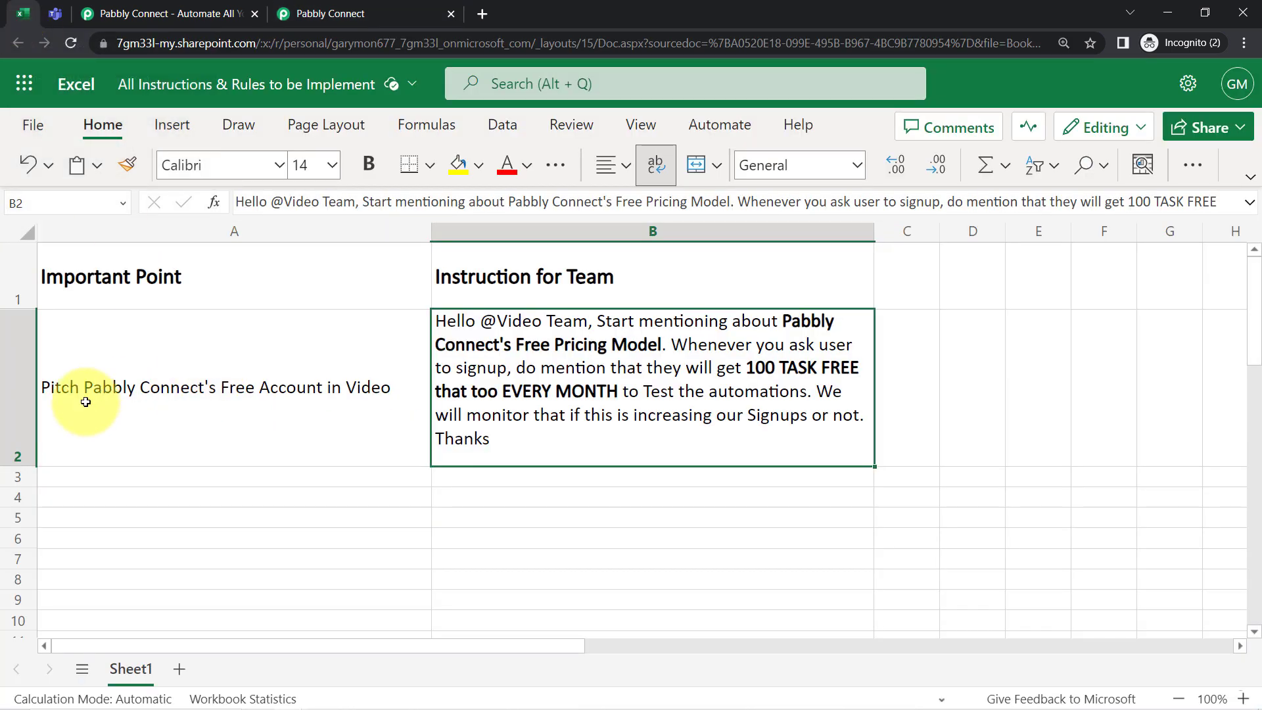
pyautogui.click(10, 398)
pyautogui.click(4, 478)
pyautogui.click(10, 503)
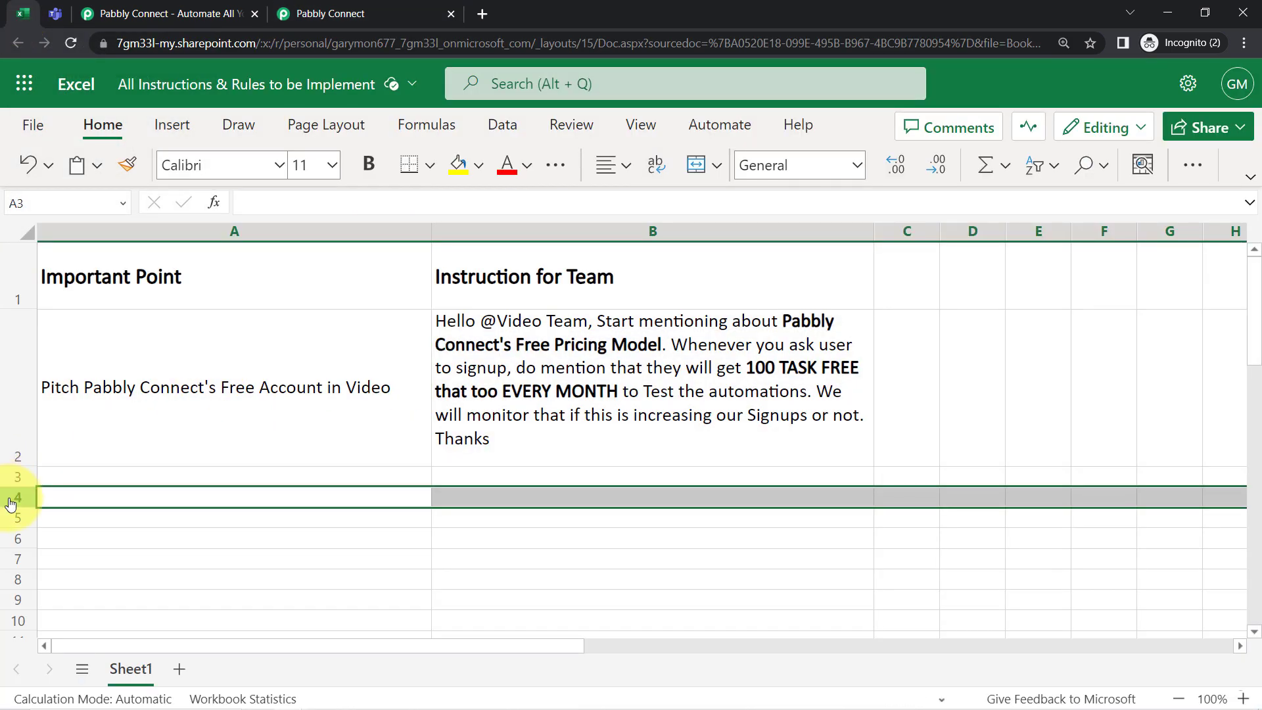
pyautogui.click(8, 525)
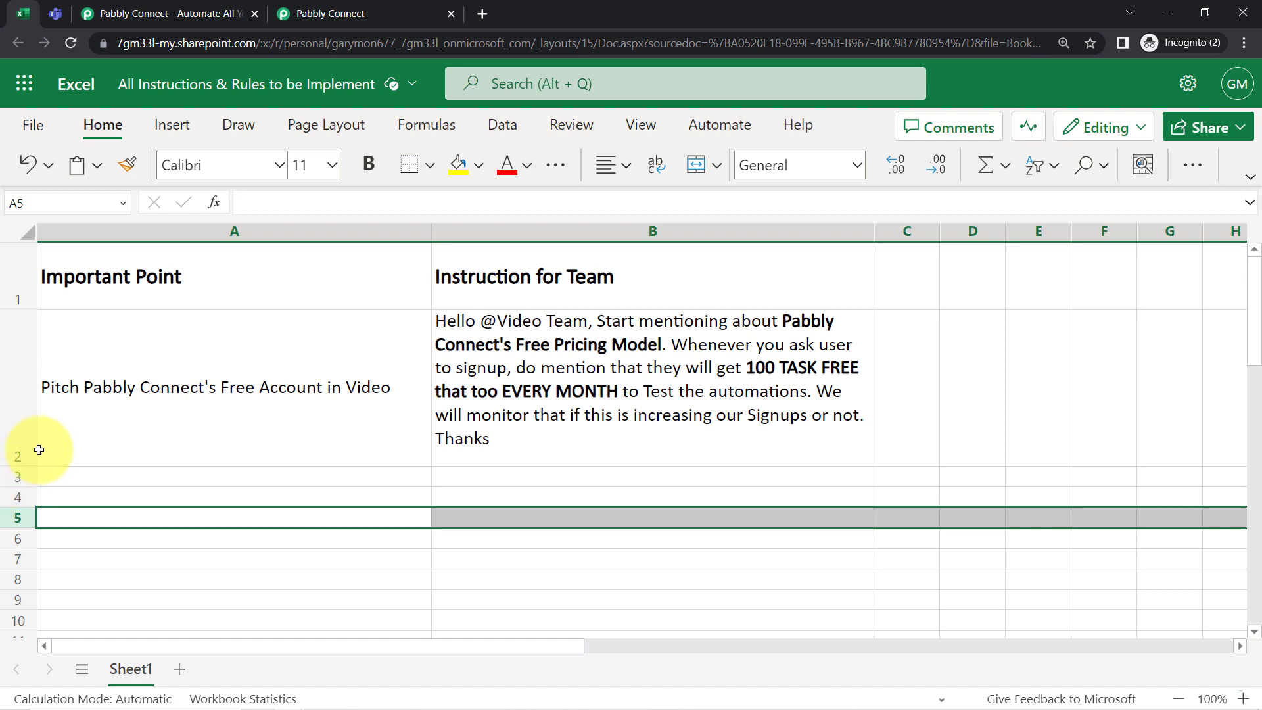
pyautogui.click(340, 8)
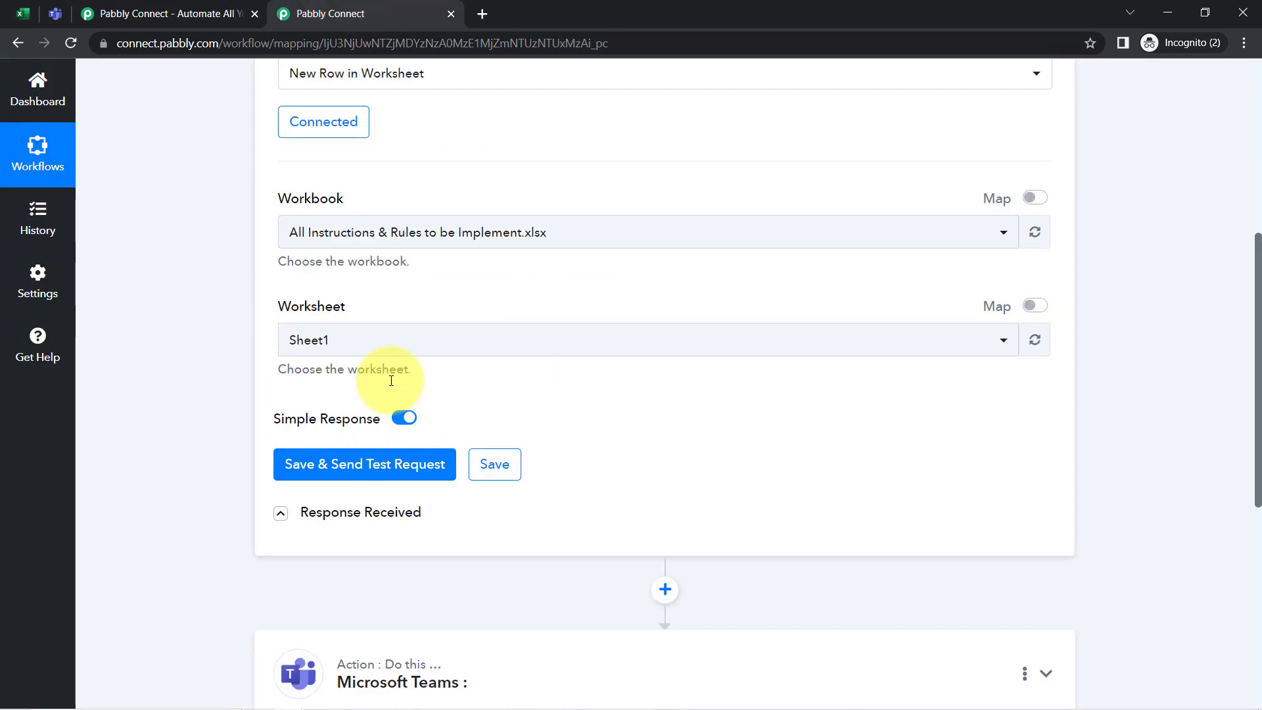
pyautogui.click(330, 518)
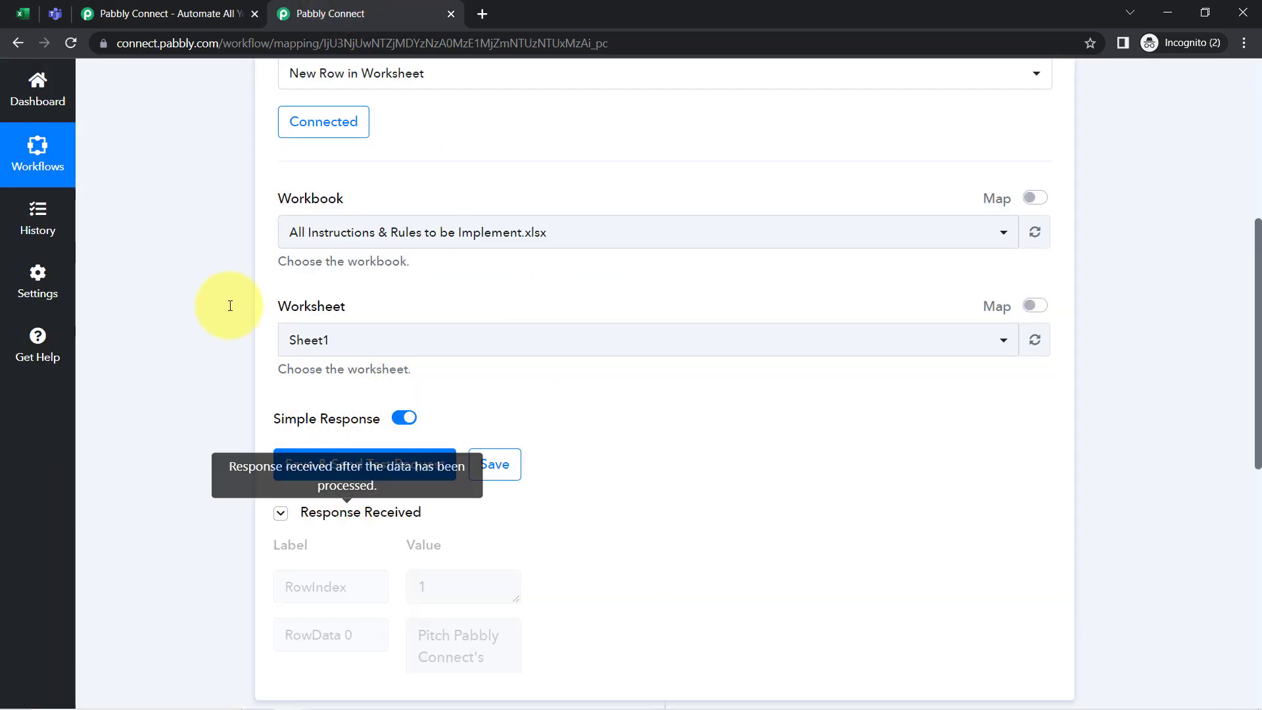
# Switch to Excel and look over row 2 of the instructions worksheet, selecting cell A2.
pyautogui.scroll(-1, 197, 290)
pyautogui.click(23, 13)
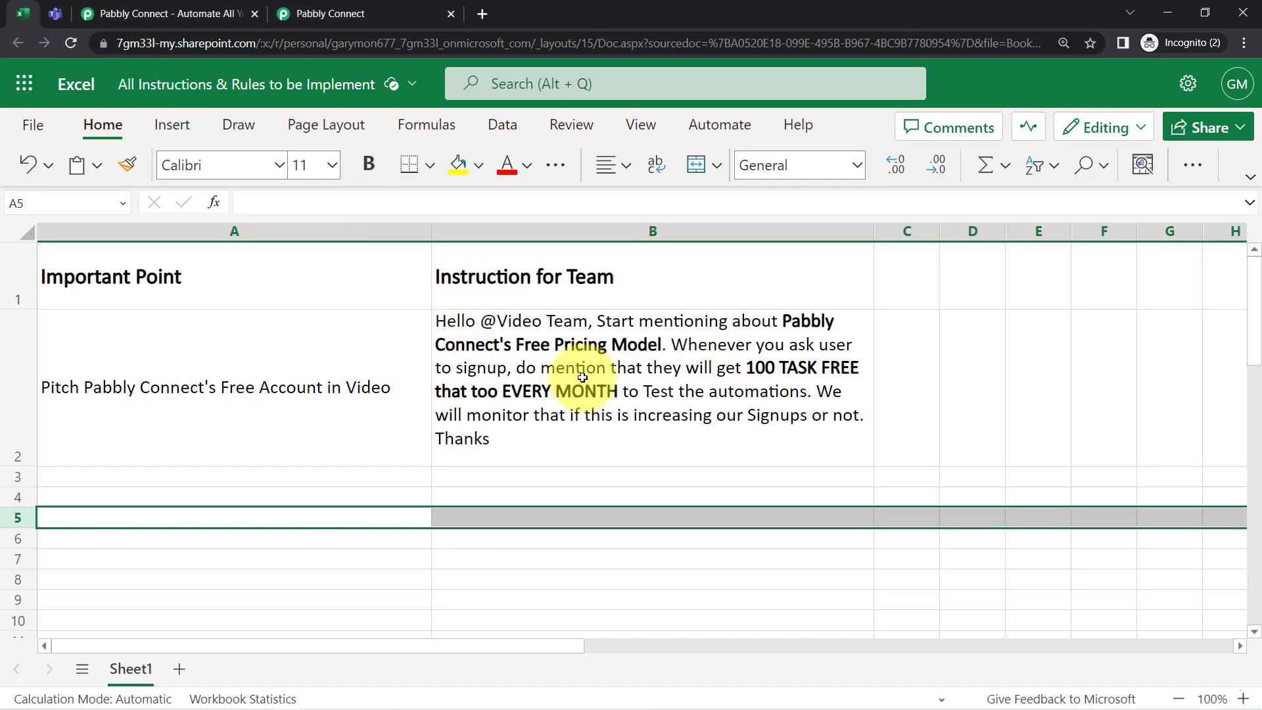
pyautogui.click(409, 355)
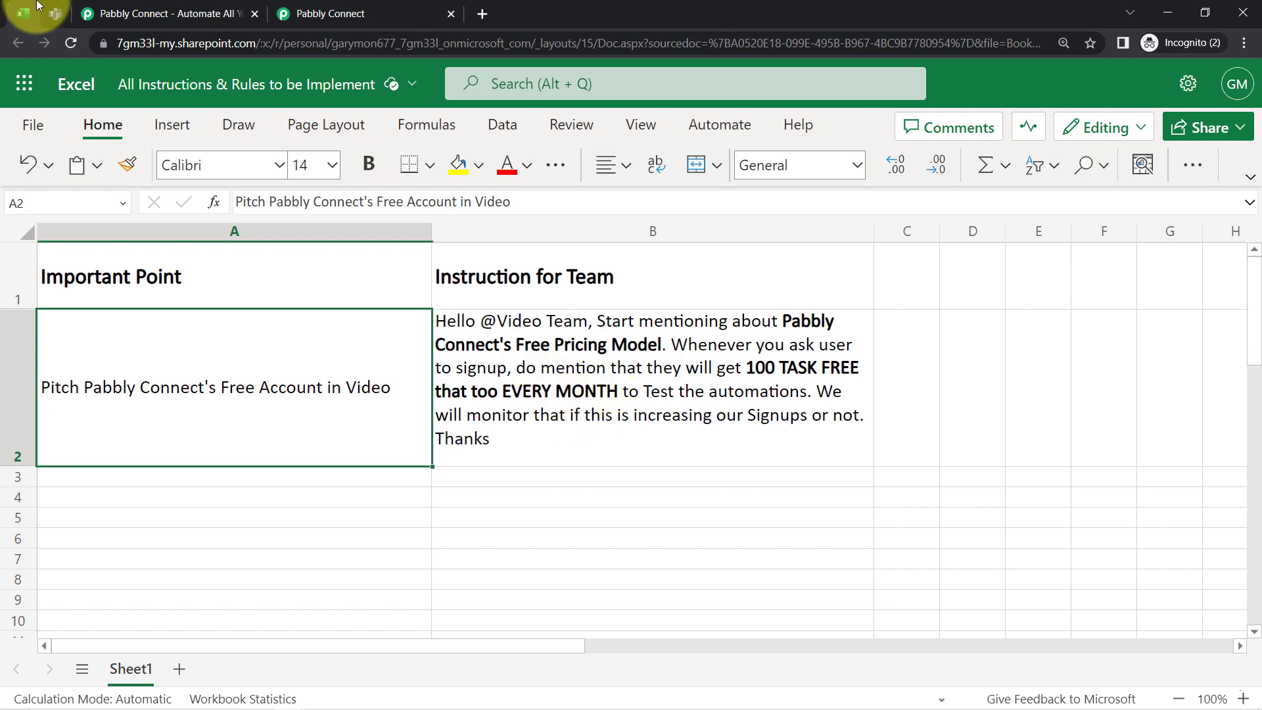
# Check how often the Microsoft Excel trigger looks for new data in Pabbly Connect, and glance at the Excel worksheet again.
pyautogui.click(328, 13)
pyautogui.scroll(5, 1104, 350)
pyautogui.scroll(1, 1106, 351)
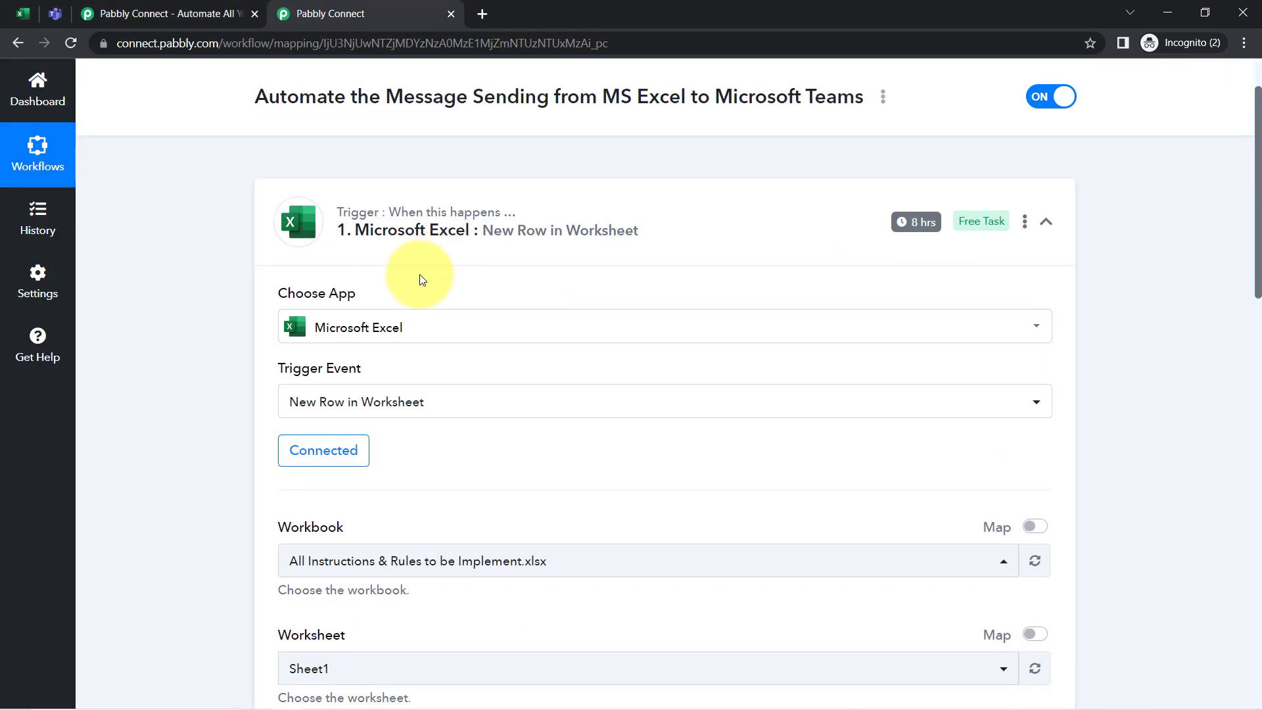
pyautogui.moveTo(925, 228)
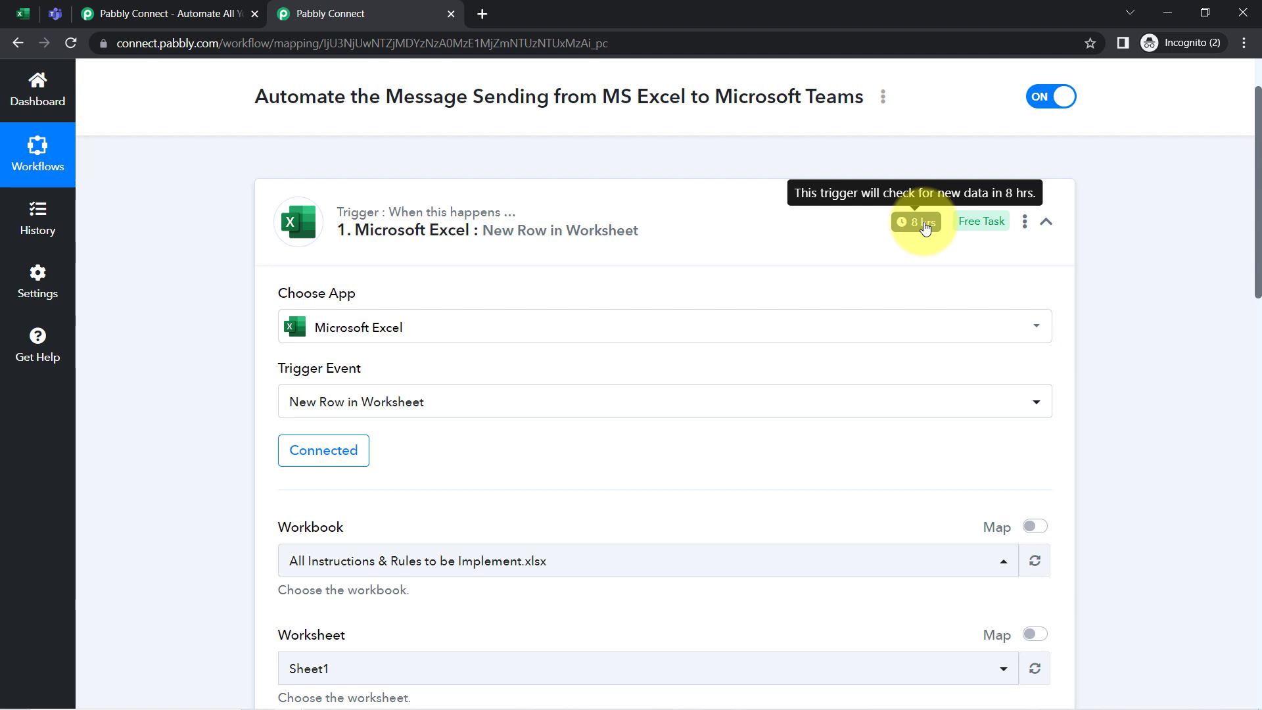
pyautogui.click(21, 16)
pyautogui.click(418, 13)
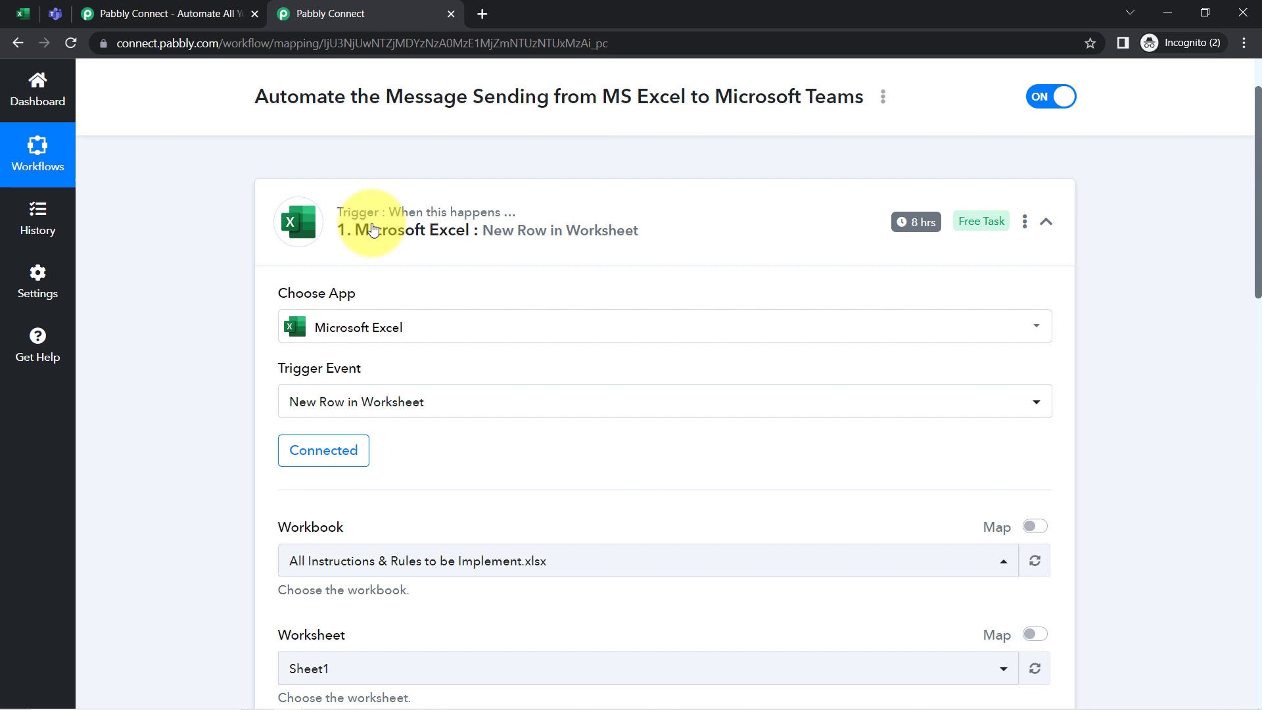
# Set the Microsoft Teams action's event to Send Message in a Channel and open its account connection settings.
pyautogui.scroll(-5, 254, 417)
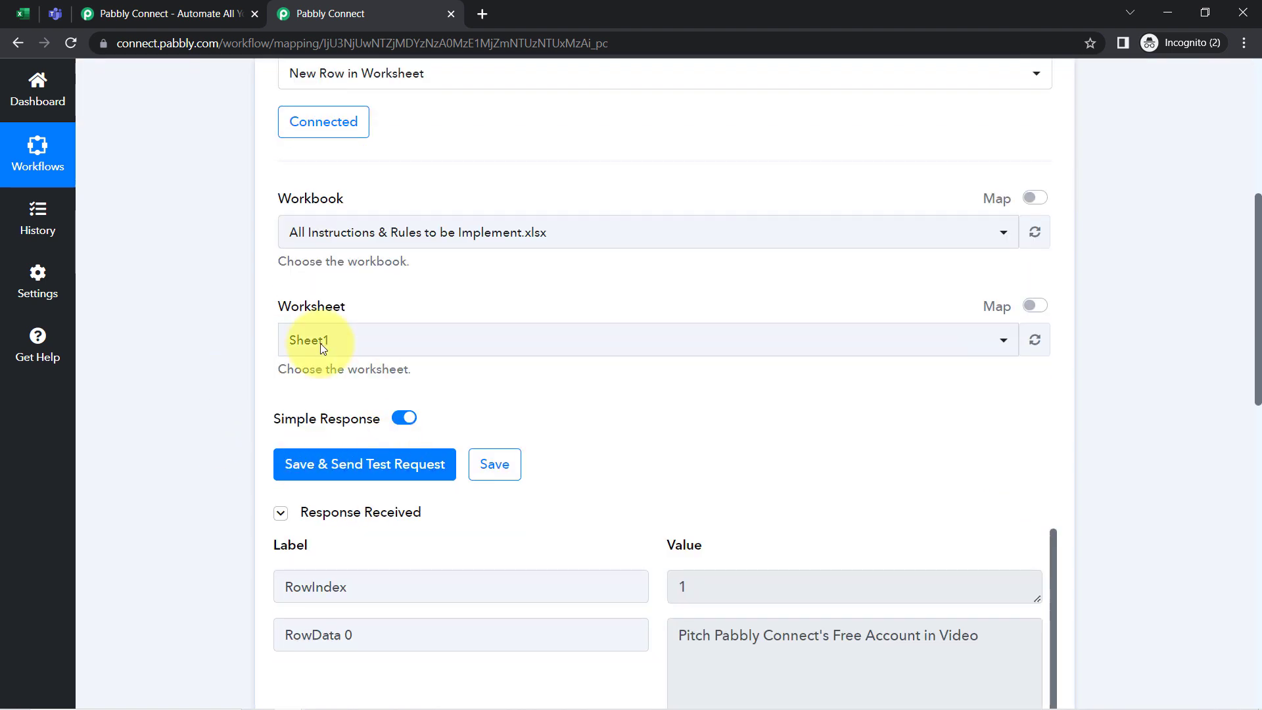
pyautogui.scroll(-9, 300, 398)
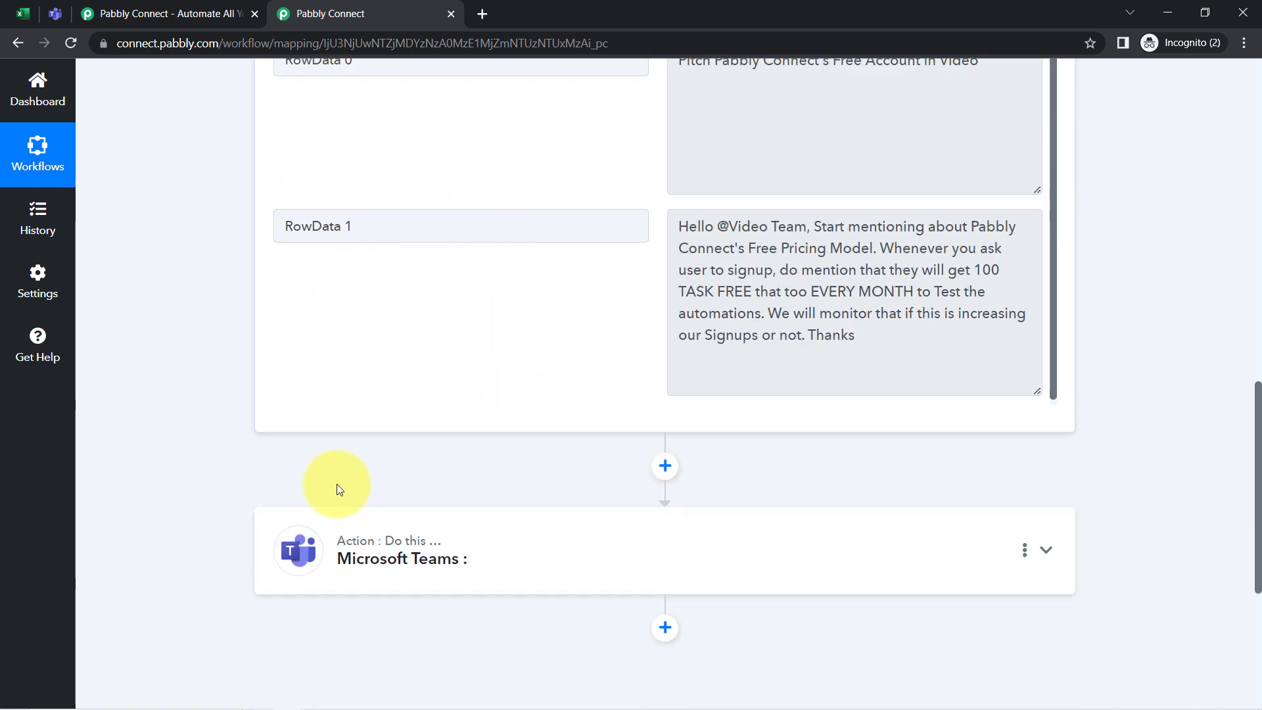
pyautogui.scroll(-4, 427, 443)
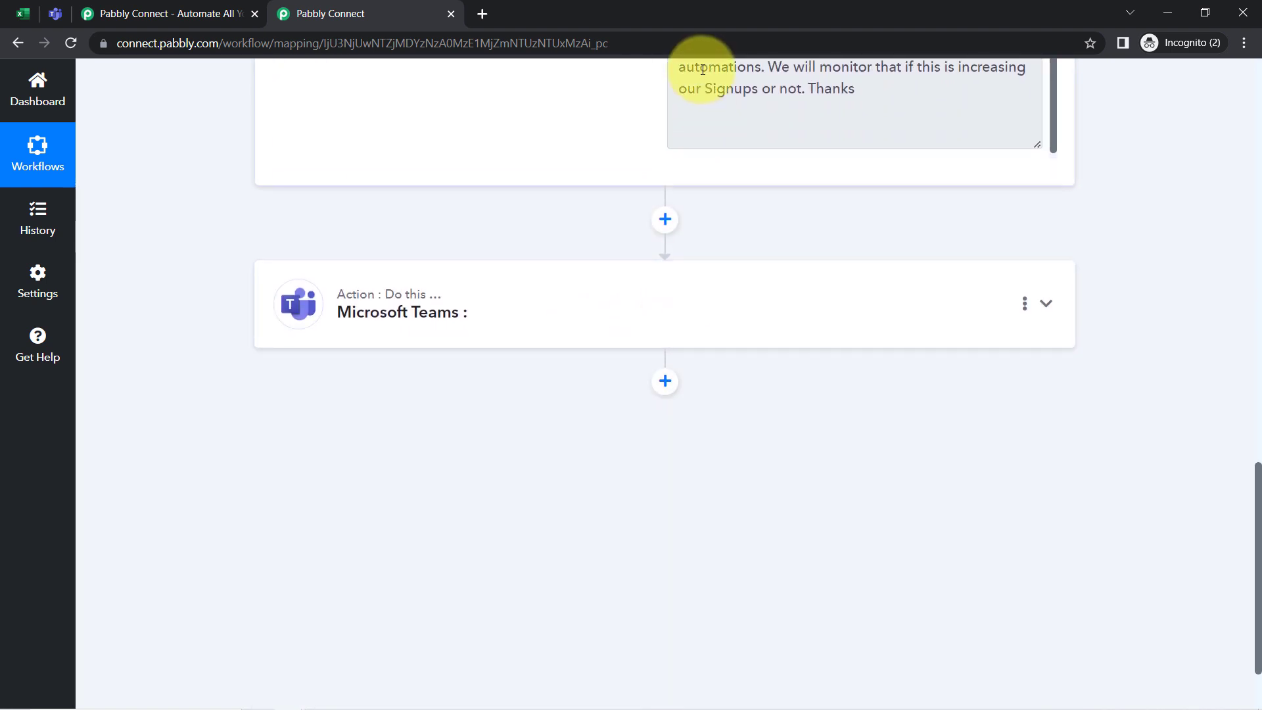
pyautogui.moveTo(702, 69); pyautogui.dragTo(815, 91)
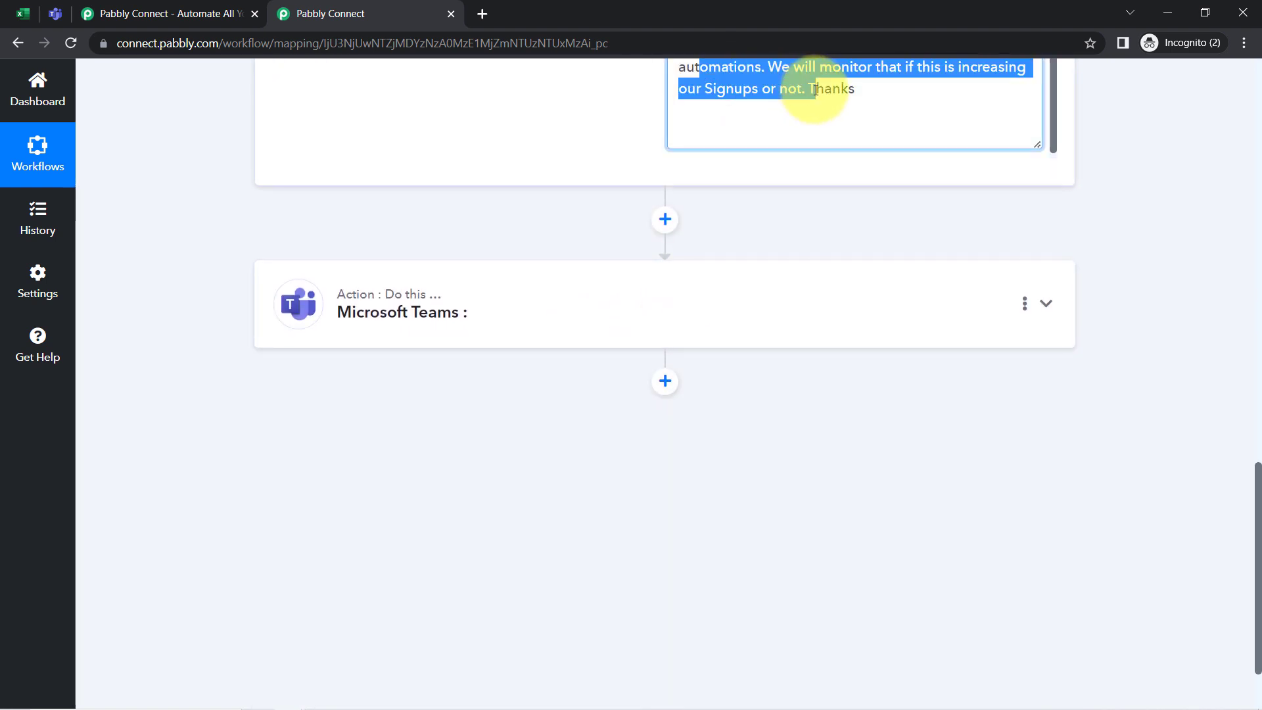
pyautogui.click(366, 326)
pyautogui.scroll(-2, 353, 348)
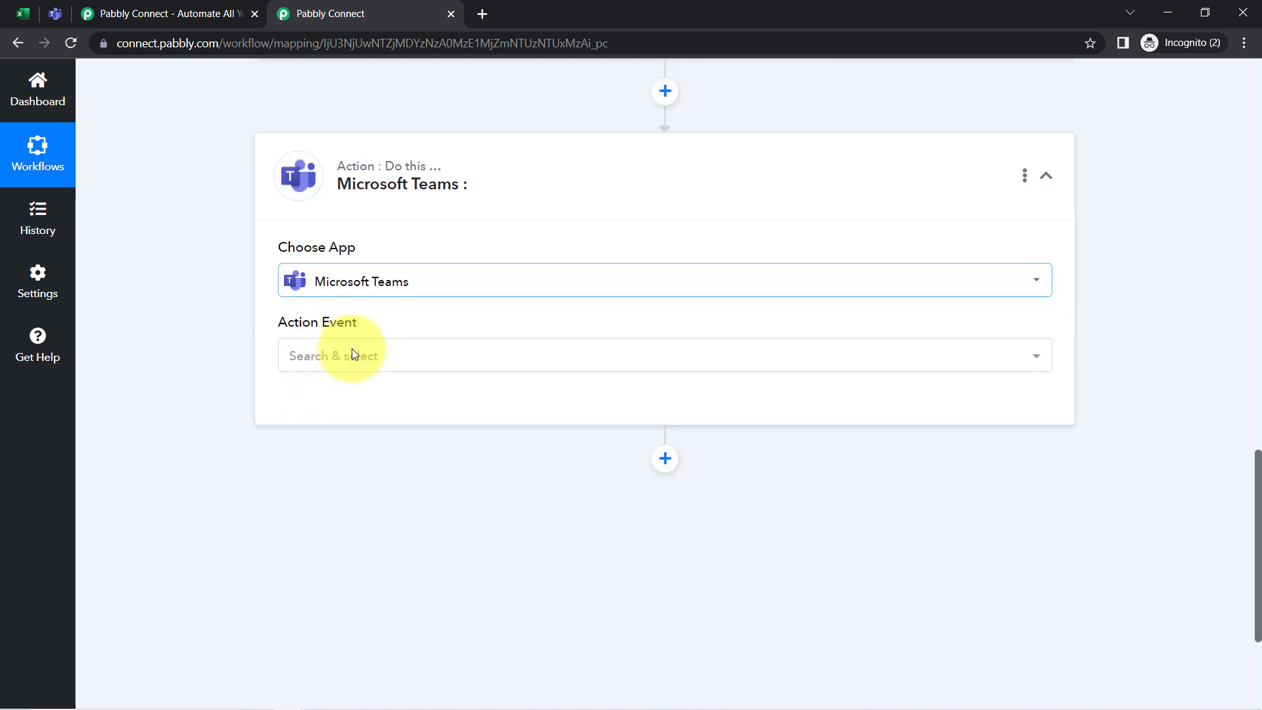
pyautogui.click(336, 328)
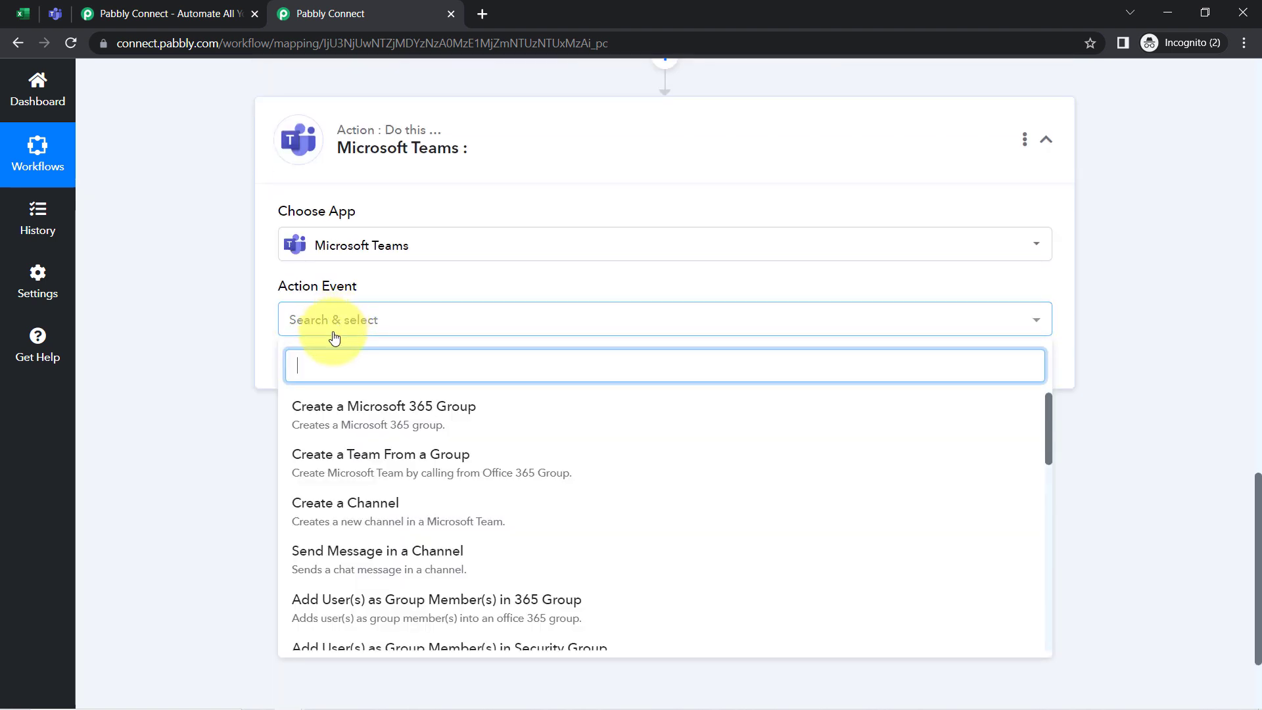
pyautogui.click(399, 559)
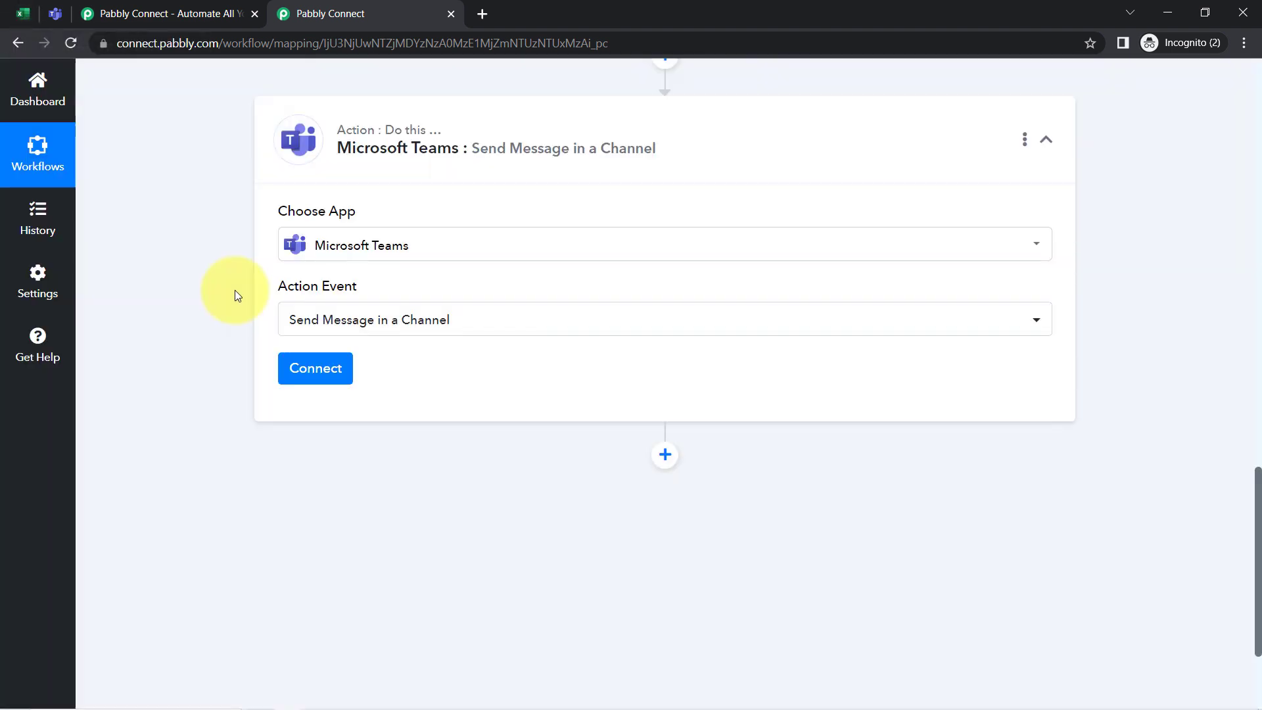
pyautogui.click(320, 368)
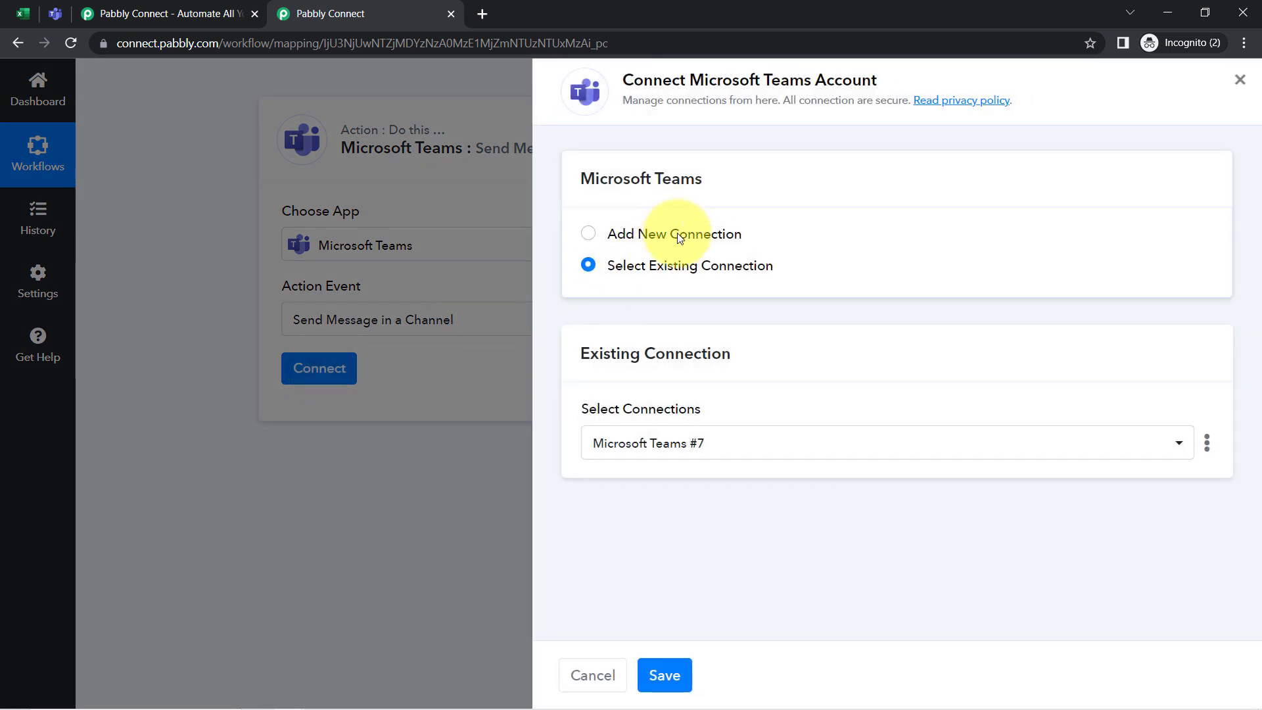
pyautogui.click(677, 233)
pyautogui.click(653, 417)
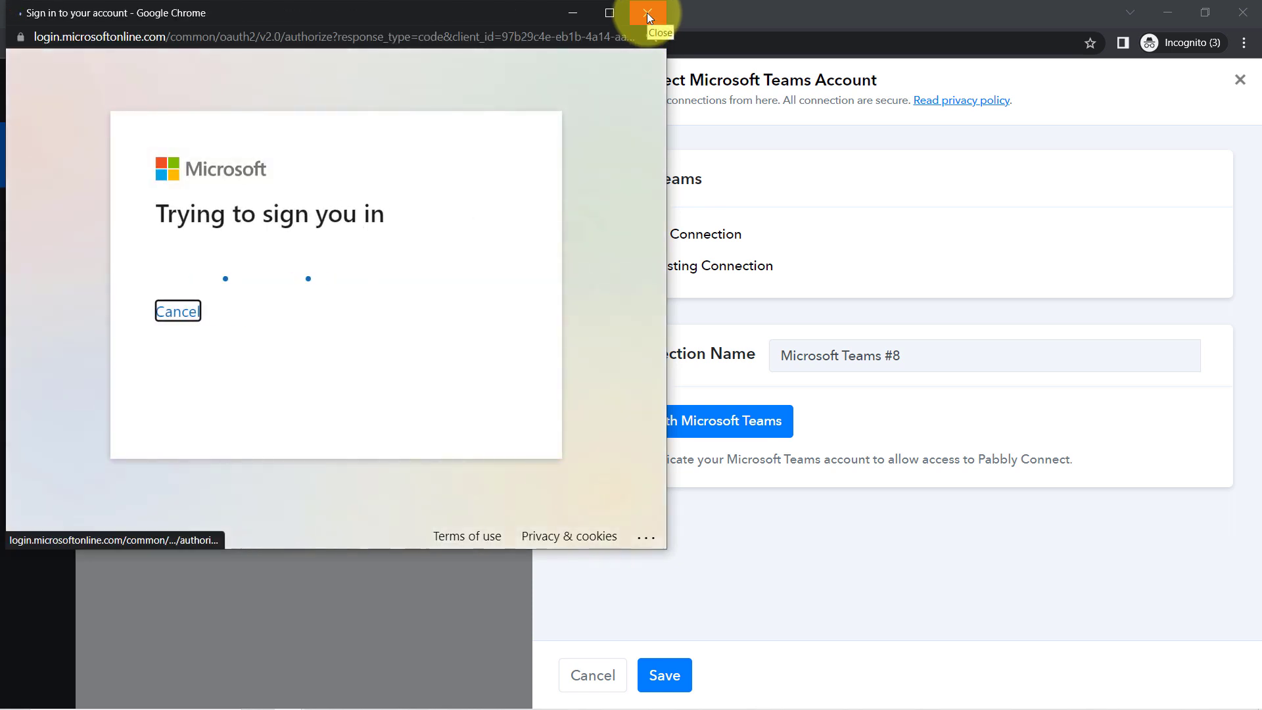
pyautogui.click(647, 13)
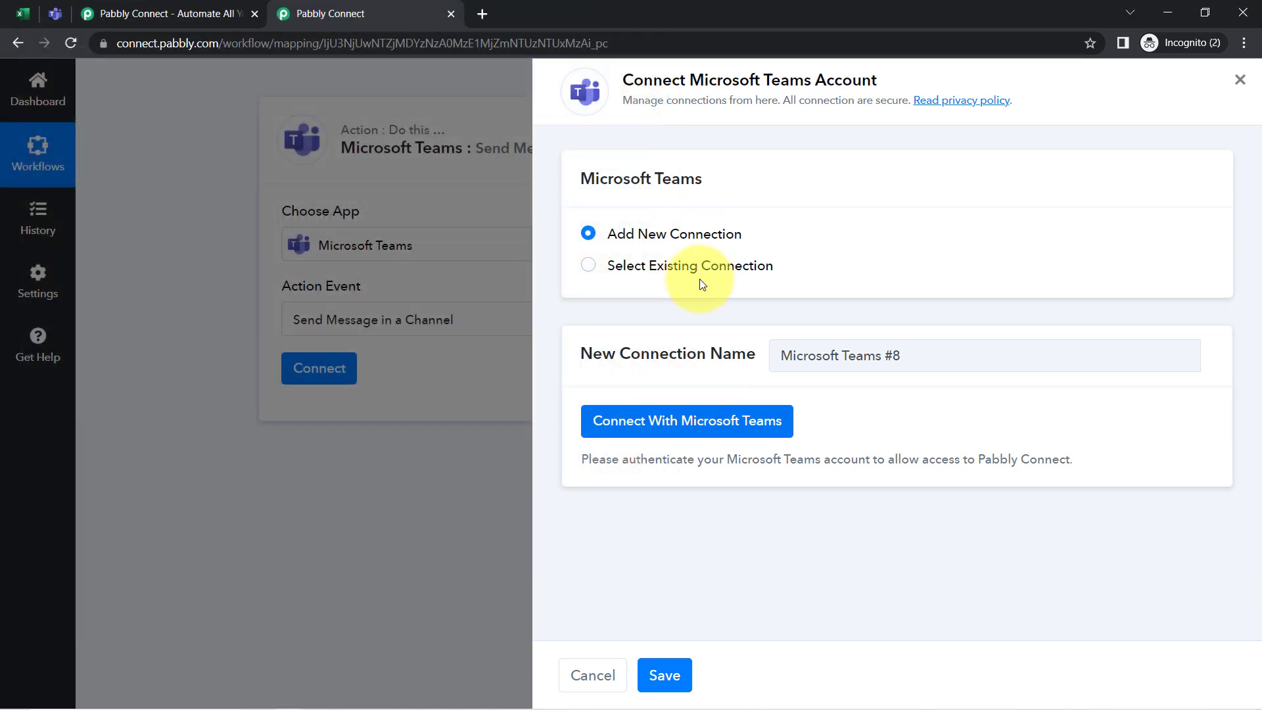
# Connect the Microsoft Teams action through the existing connection Microsoft Teams #7 and save it.
pyautogui.click(670, 266)
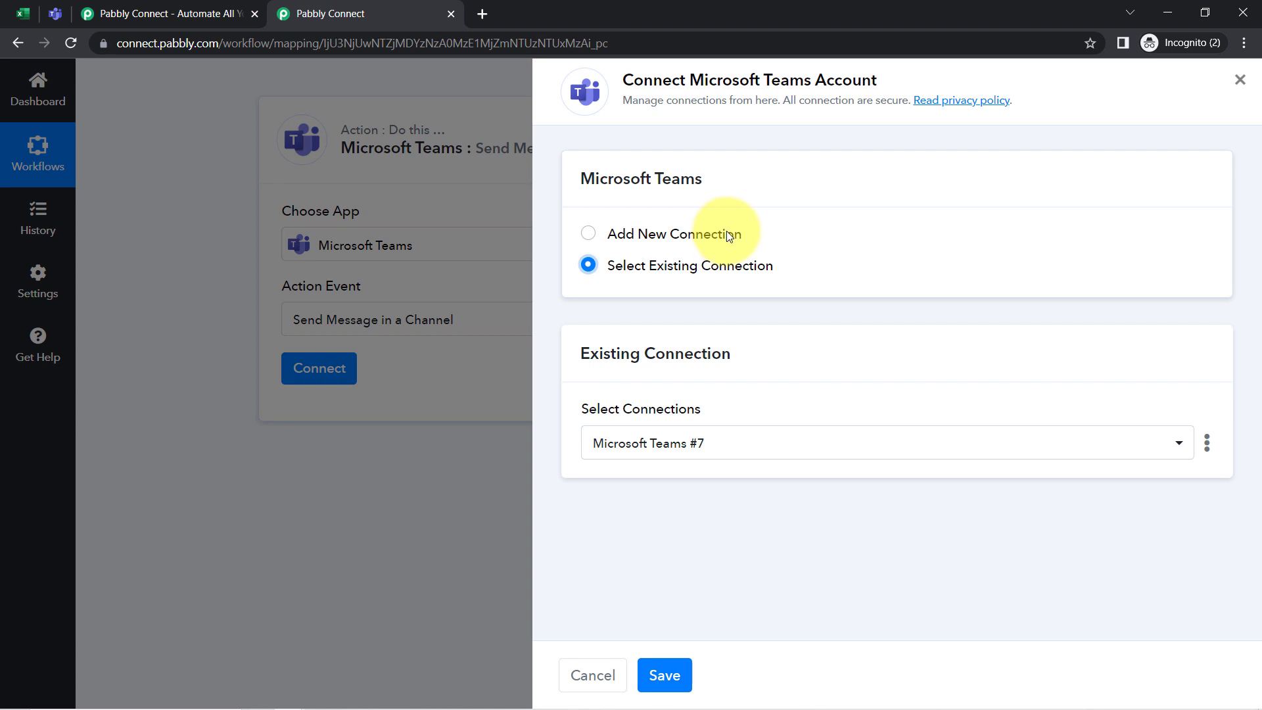
pyautogui.click(663, 674)
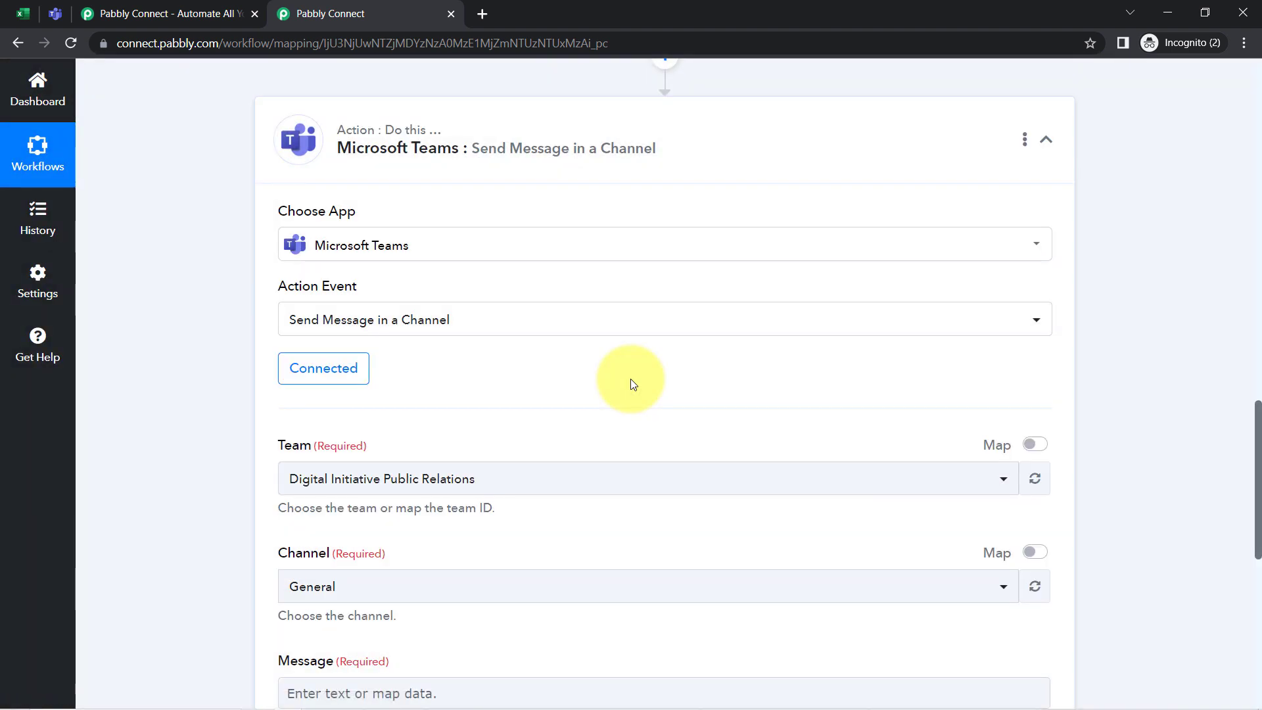
pyautogui.click(335, 371)
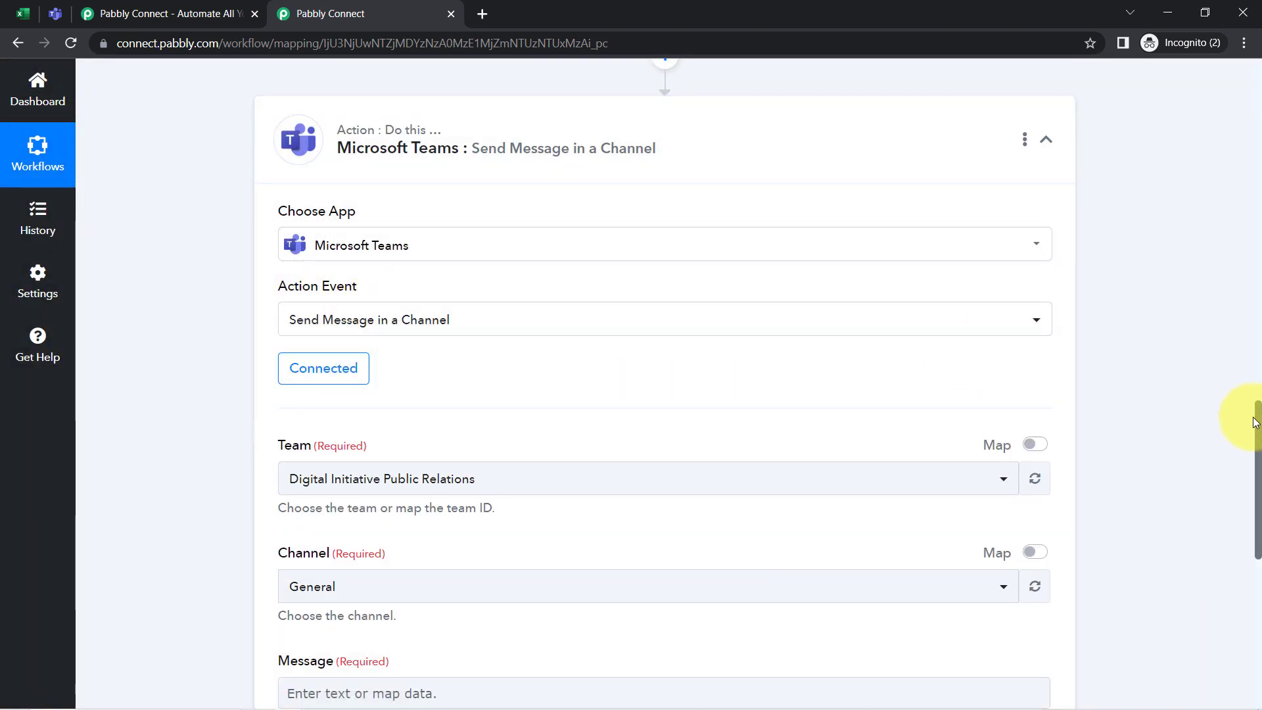
# Compare the available teams with those in Microsoft Teams, and set the action's team to Pabbly Connect.
pyautogui.moveTo(1258, 423); pyautogui.dragTo(1240, 477)
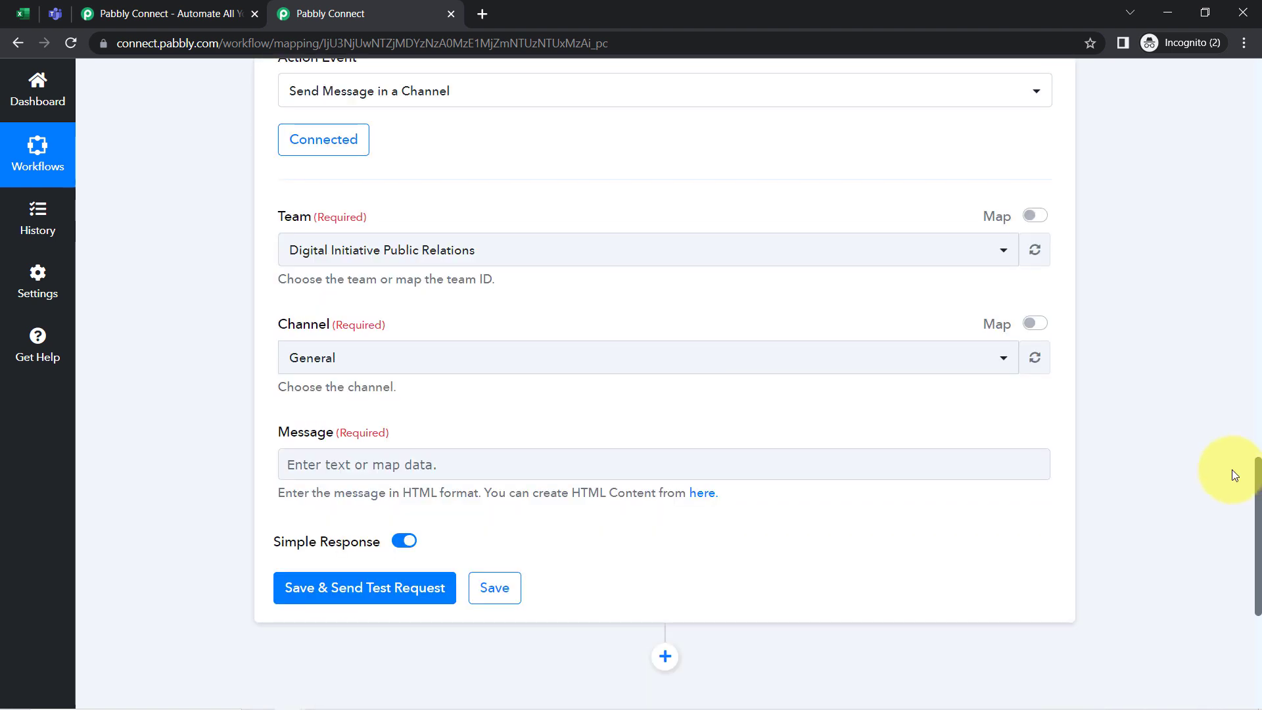
pyautogui.click(358, 259)
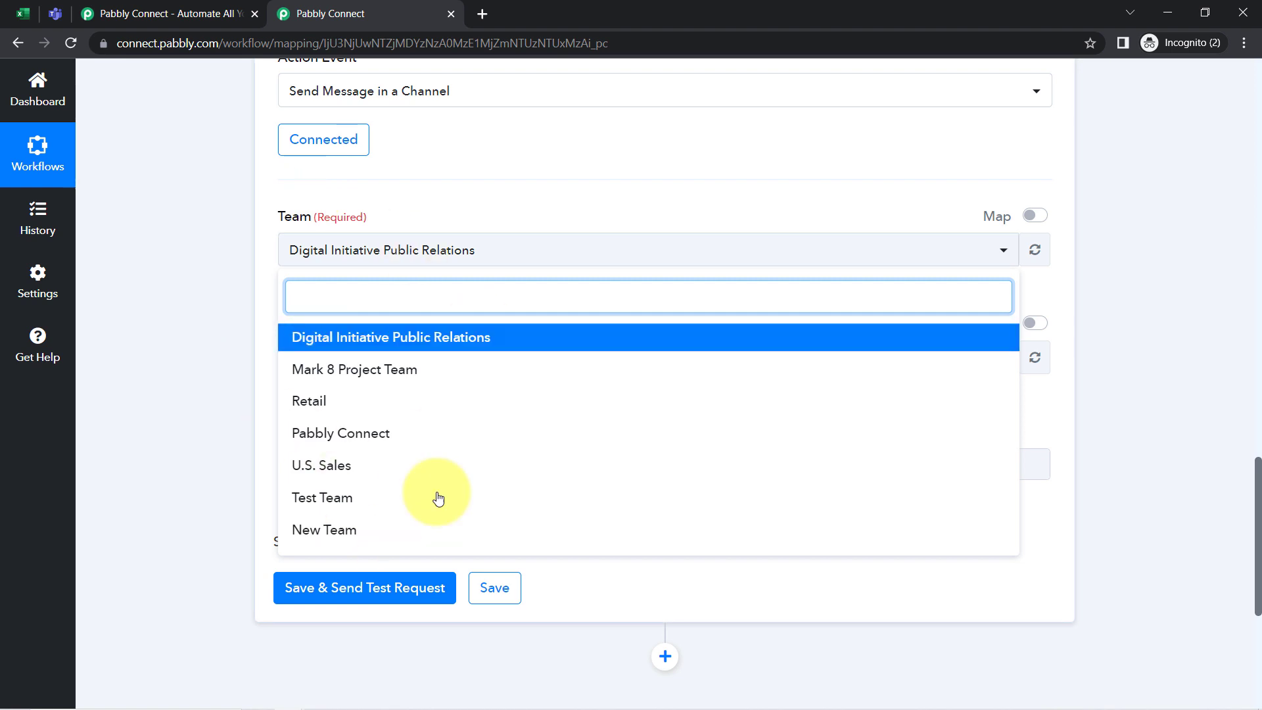
pyautogui.click(187, 228)
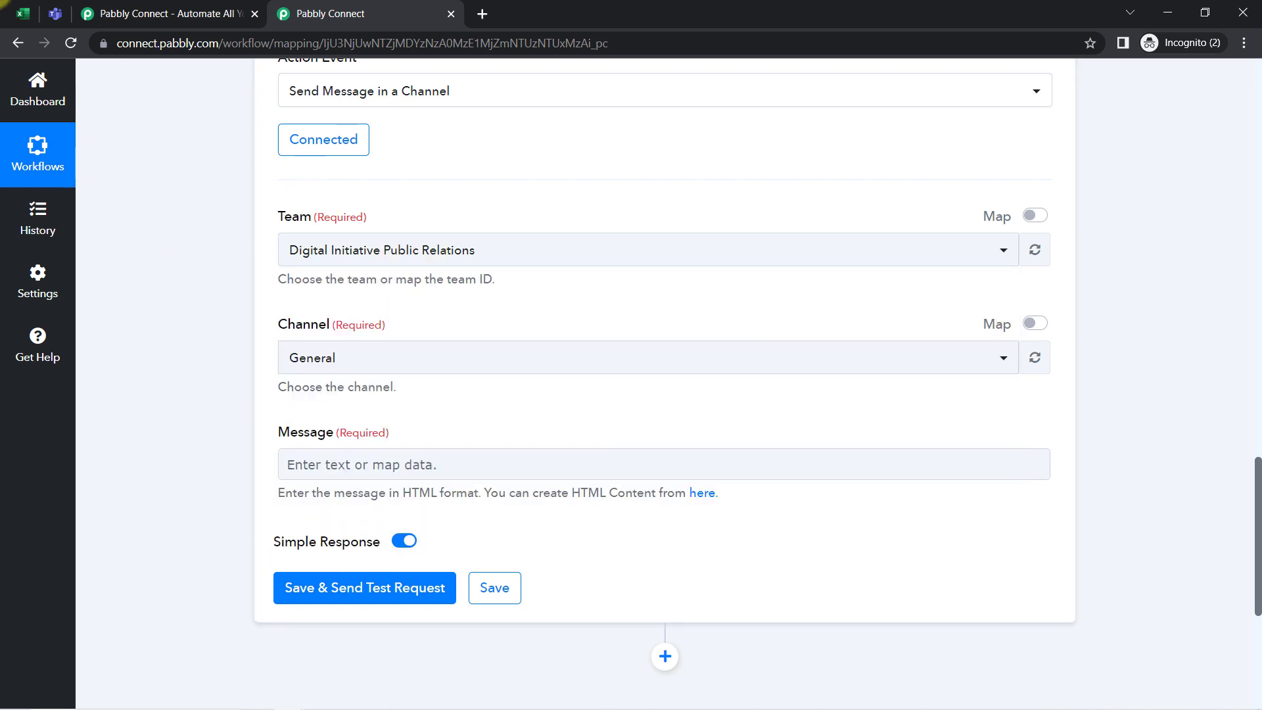
pyautogui.click(69, 17)
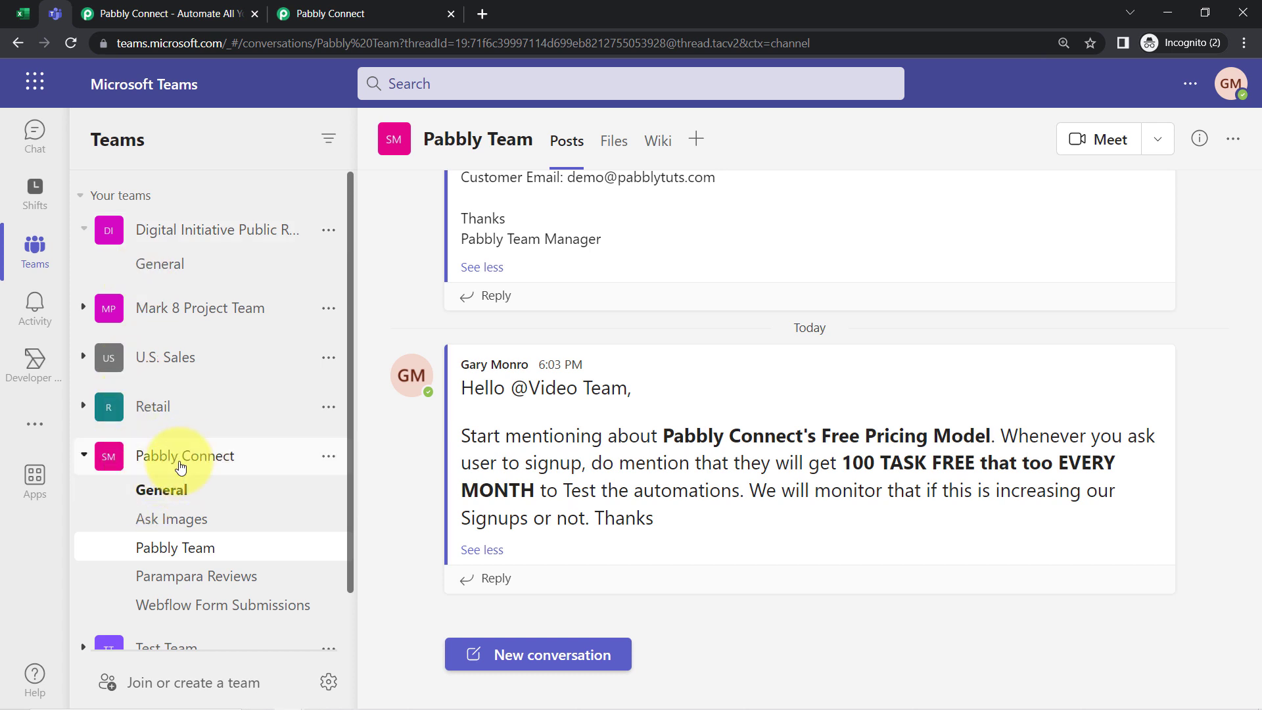
pyautogui.click(352, 13)
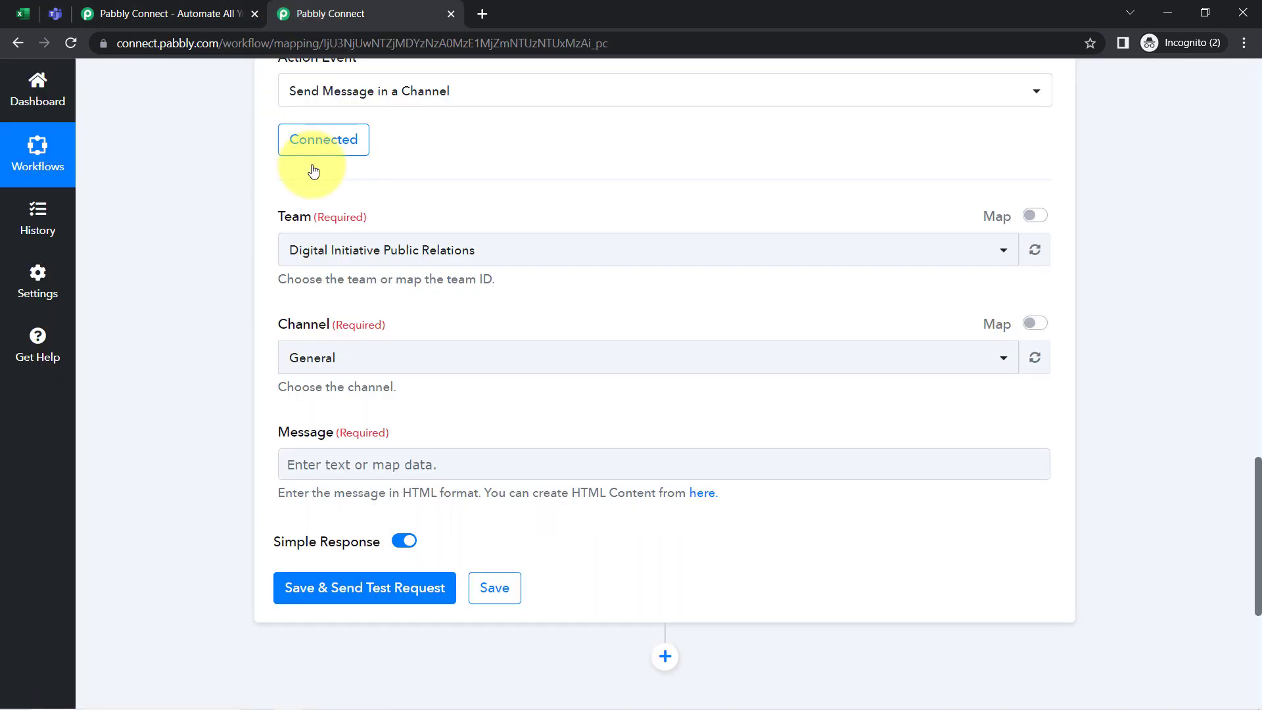
pyautogui.click(315, 257)
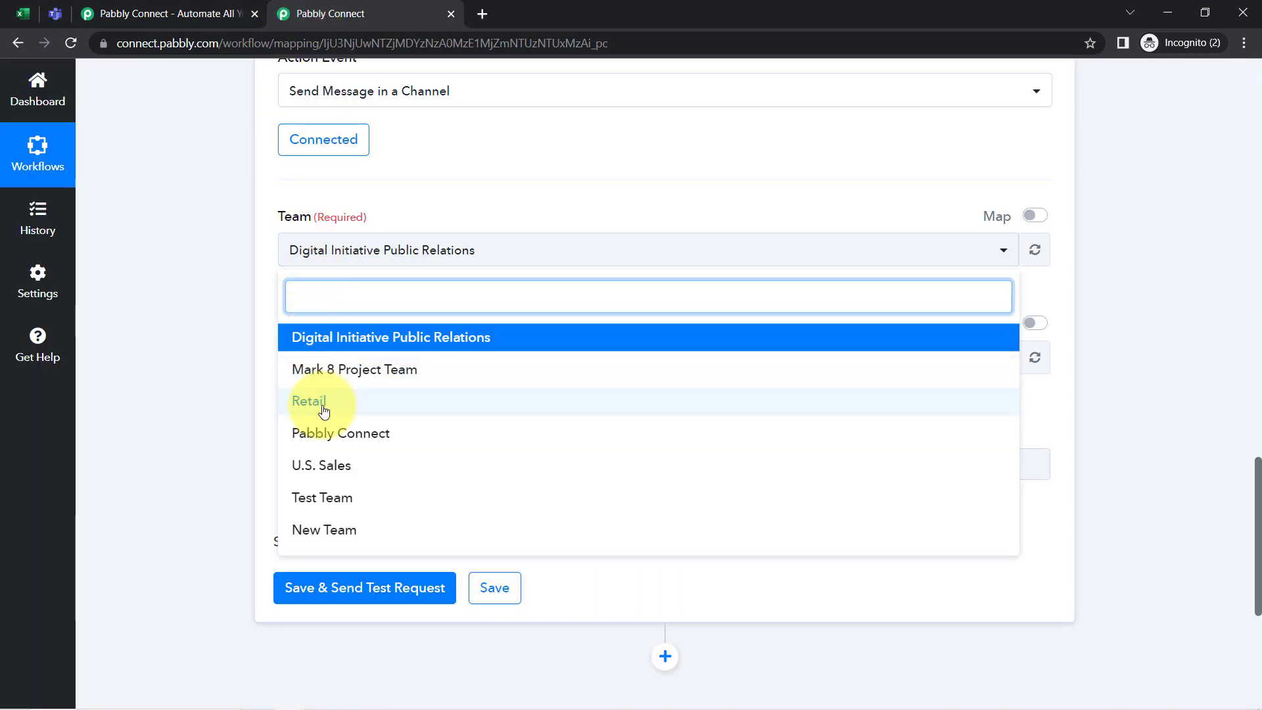
pyautogui.click(347, 444)
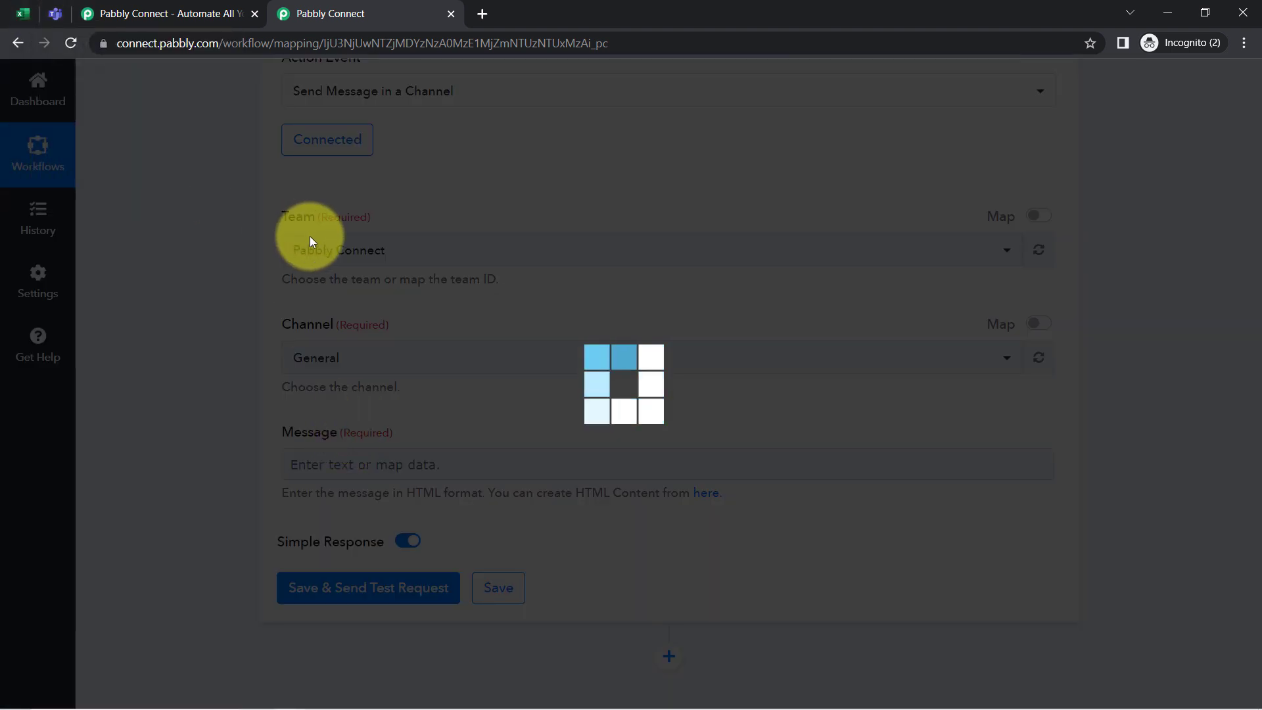
# Look over the Pabbly Connect team's channels in Microsoft Teams, and set the action's channel to Pabbly Team in Pabbly Connect.
pyautogui.click(56, 15)
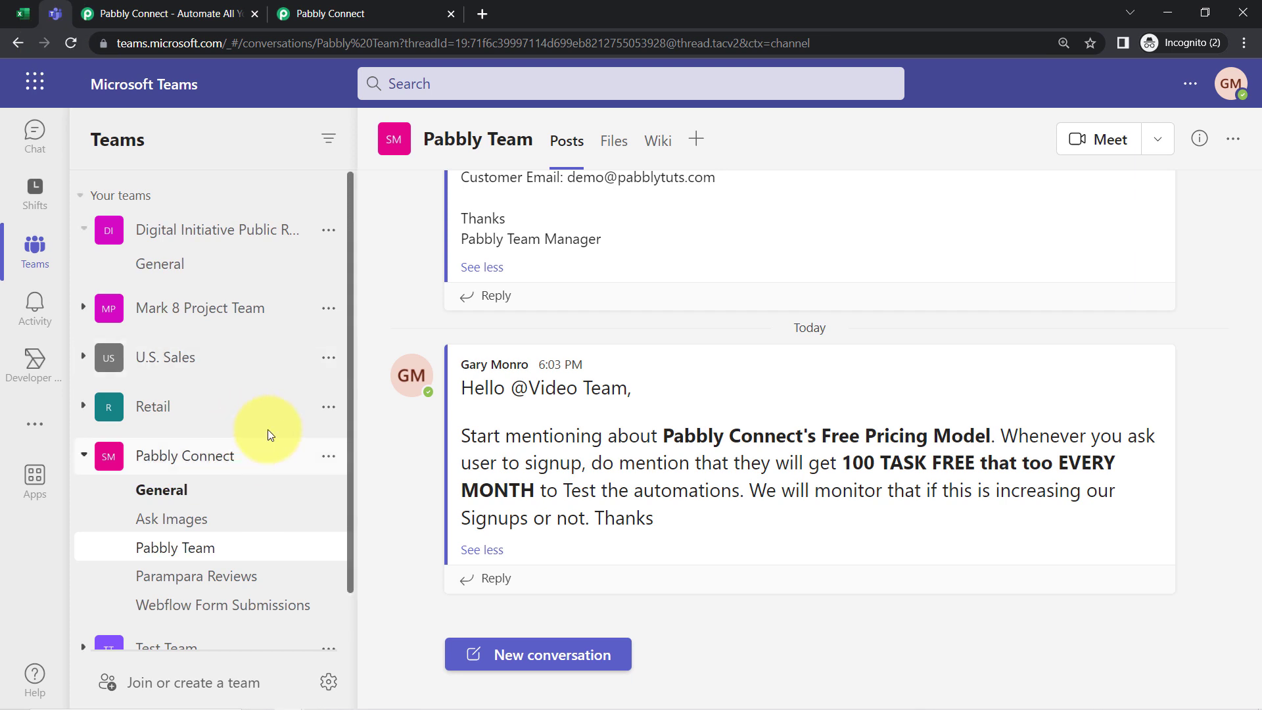
pyautogui.scroll(-1, 267, 428)
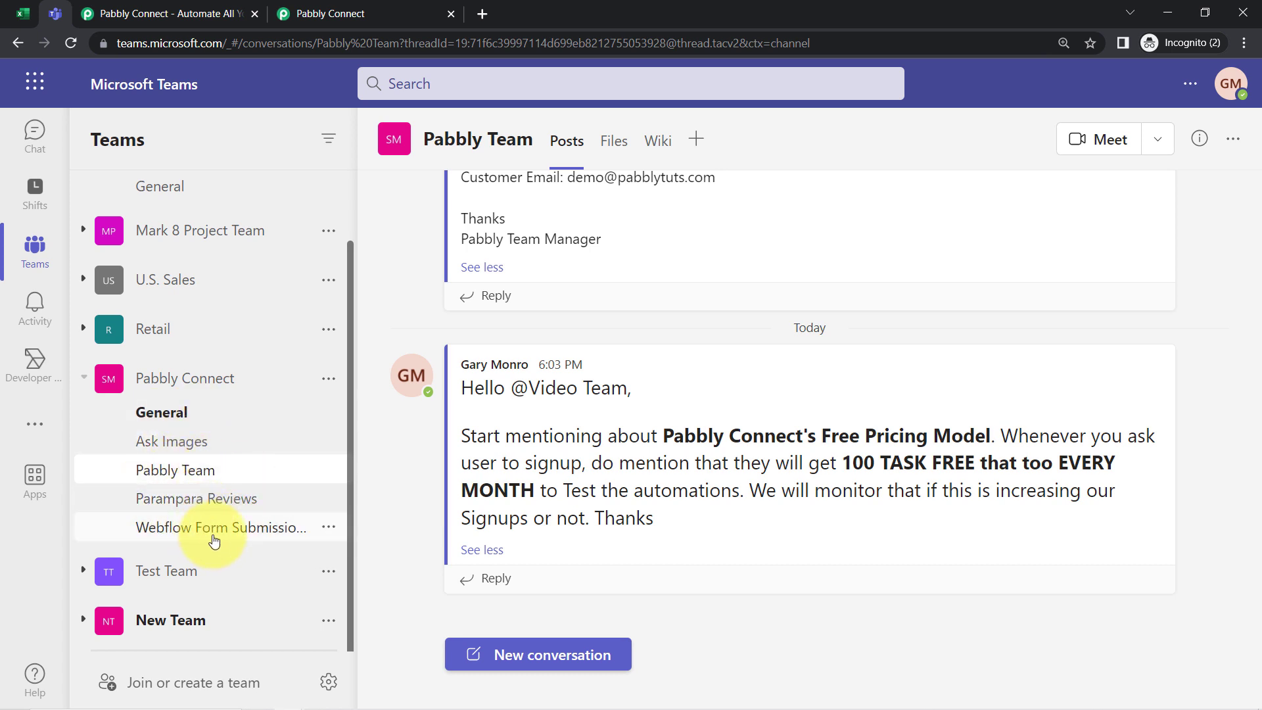
pyautogui.click(309, 13)
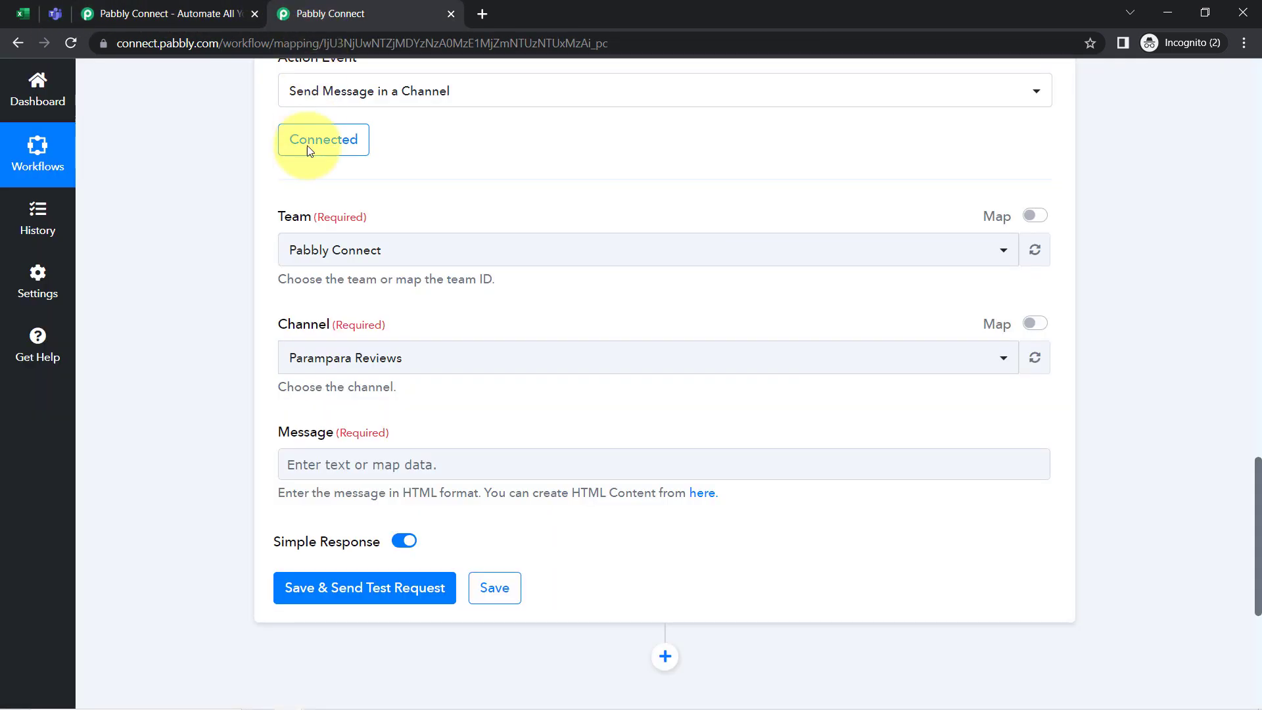
pyautogui.scroll(-6, 209, 301)
pyautogui.scroll(6, 282, 283)
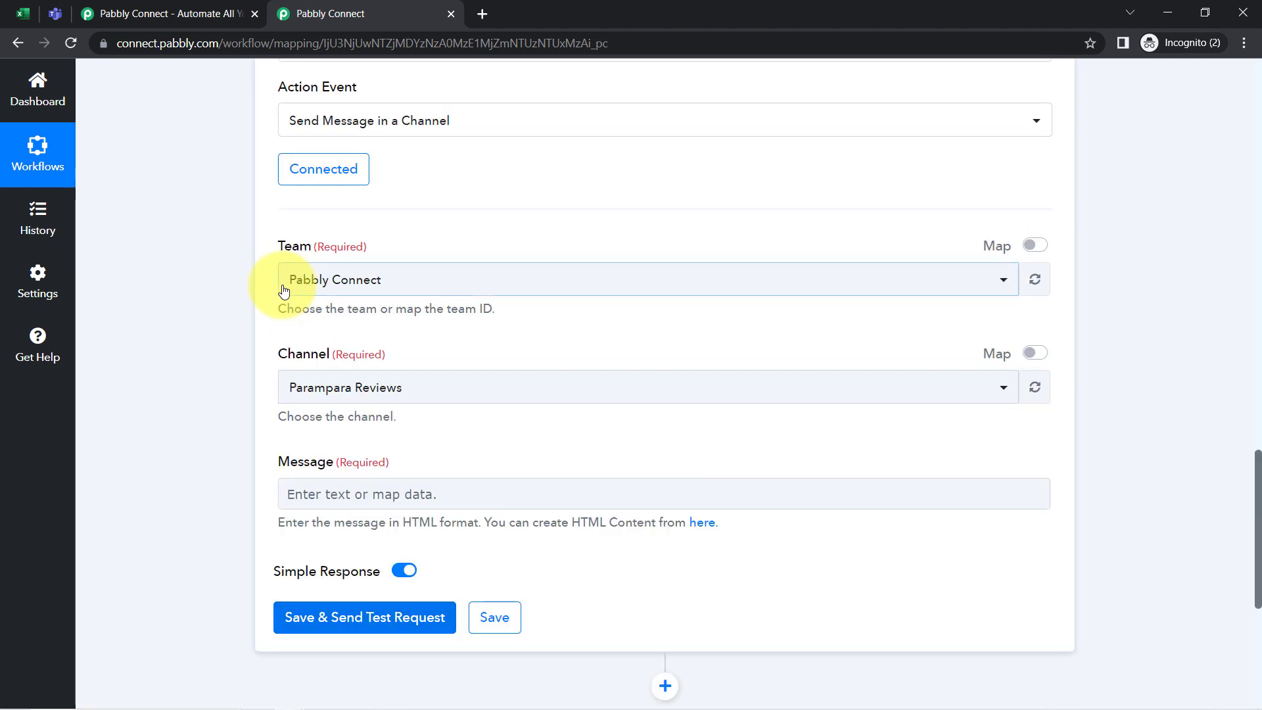
pyautogui.click(332, 389)
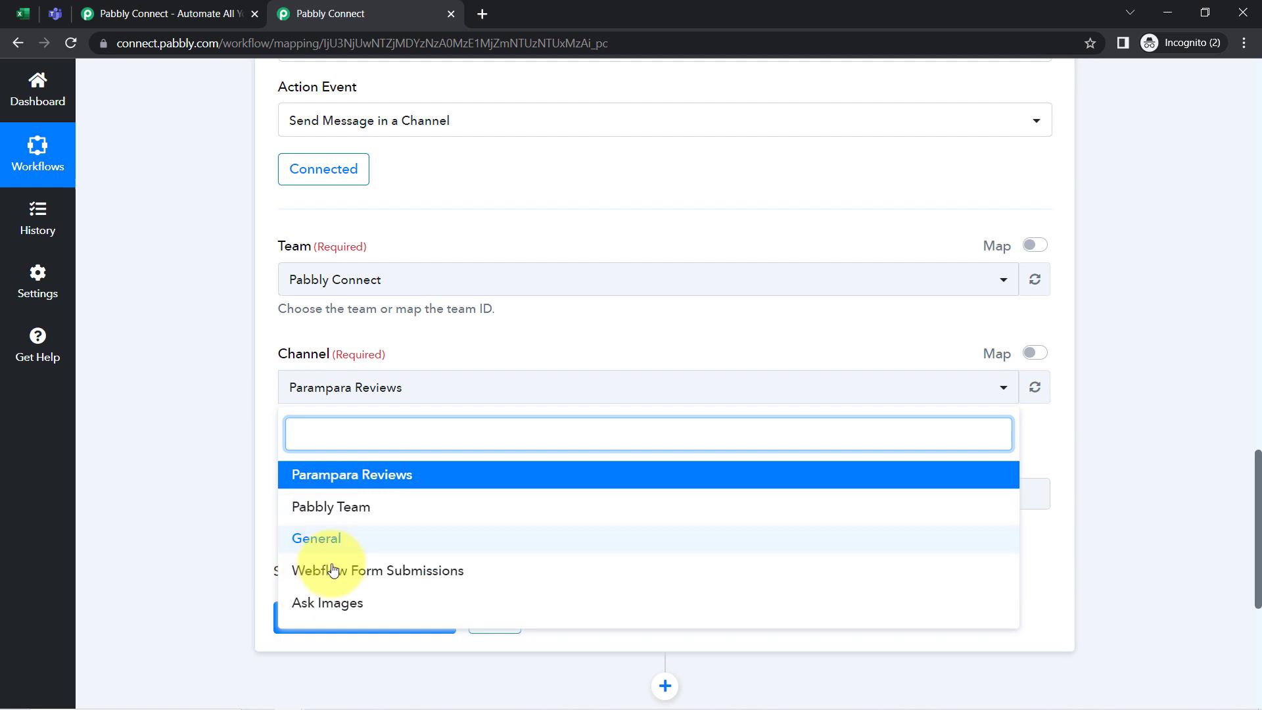
pyautogui.click(335, 508)
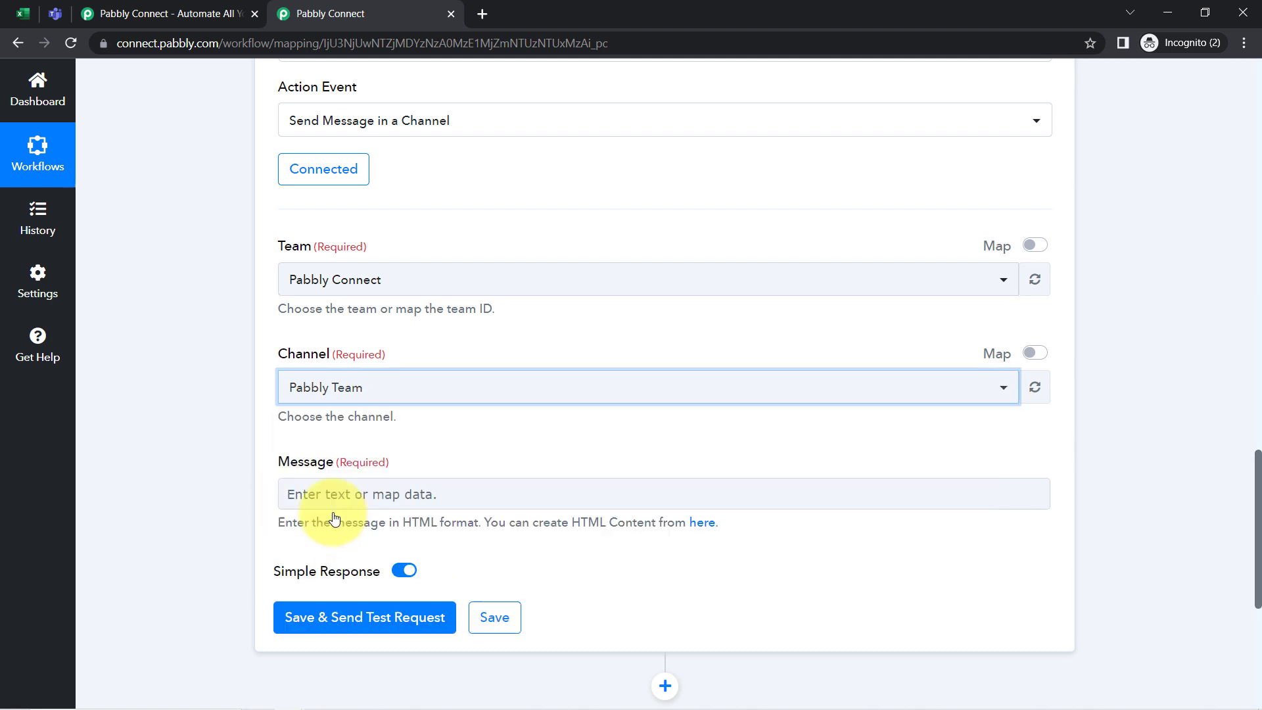
pyautogui.click(241, 362)
# Look over the required Message field and the other settings of the Microsoft Teams action.
pyautogui.scroll(-4, 240, 361)
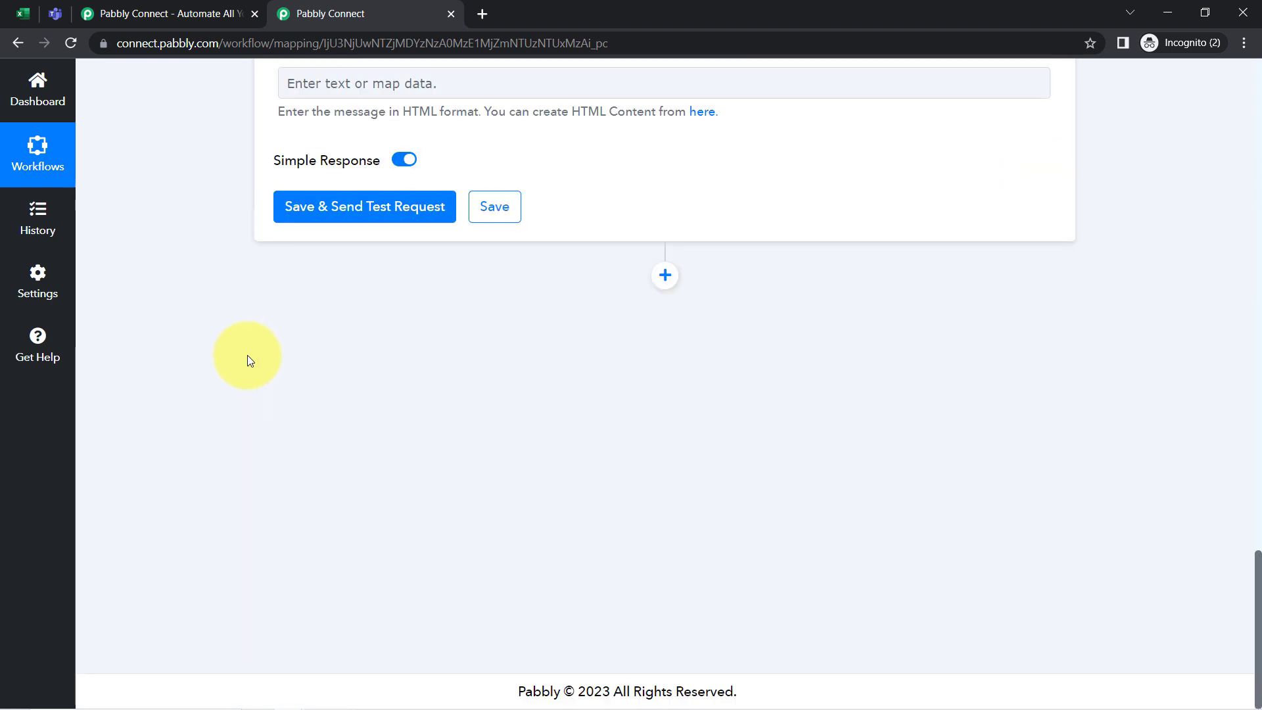
pyautogui.scroll(3, 290, 343)
pyautogui.moveTo(280, 297); pyautogui.dragTo(322, 297)
pyautogui.click(239, 314)
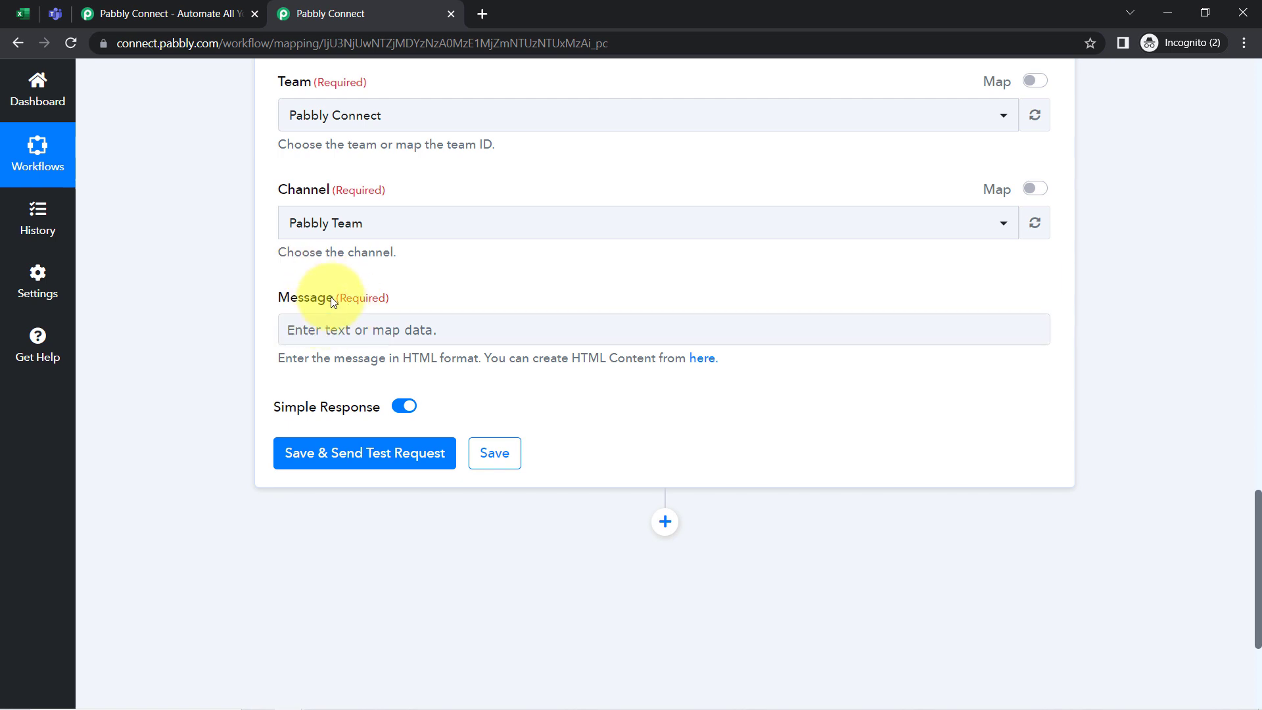
pyautogui.scroll(6, 242, 329)
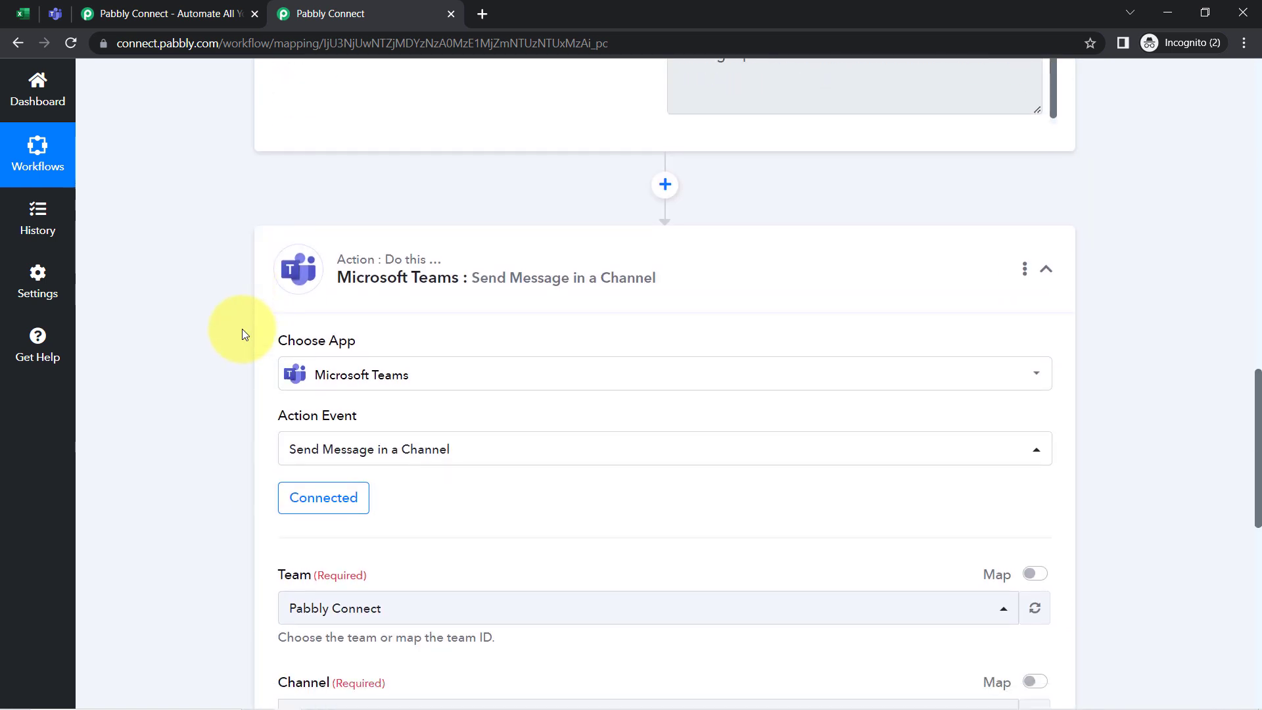
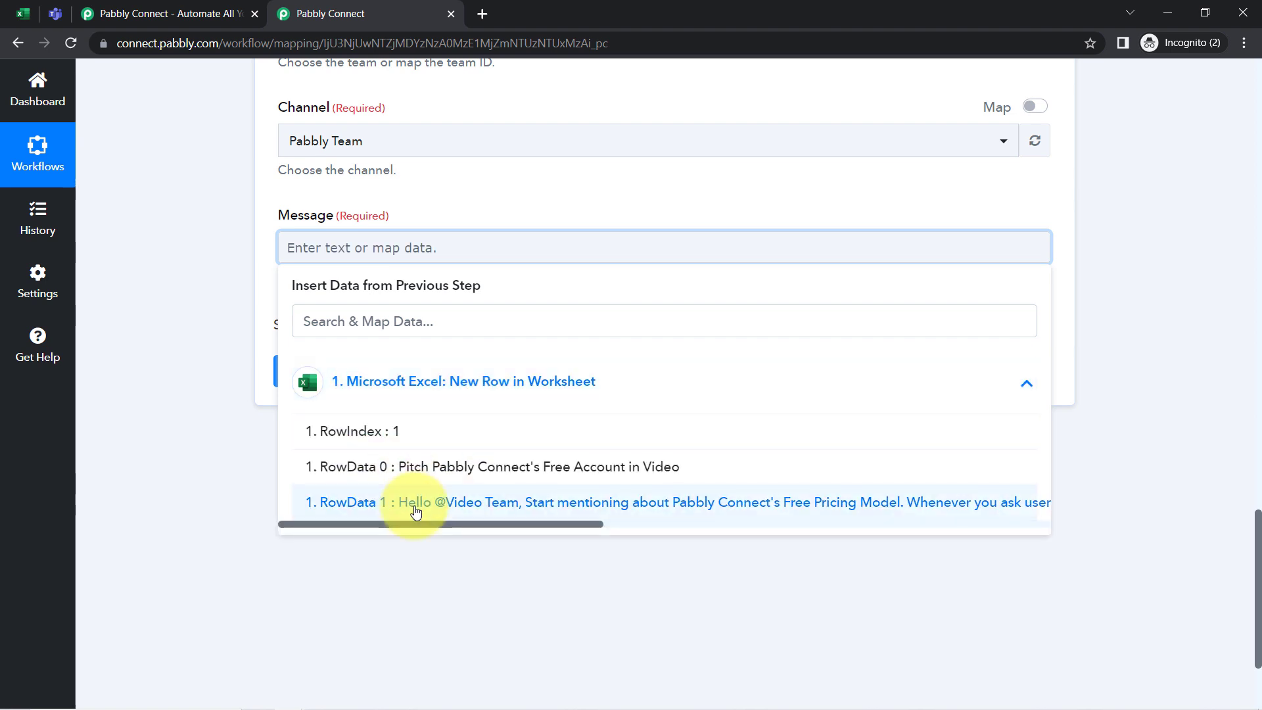
# Map the RowData 1 instruction text from the Excel step into the Microsoft Teams action's Message field.
pyautogui.click(442, 504)
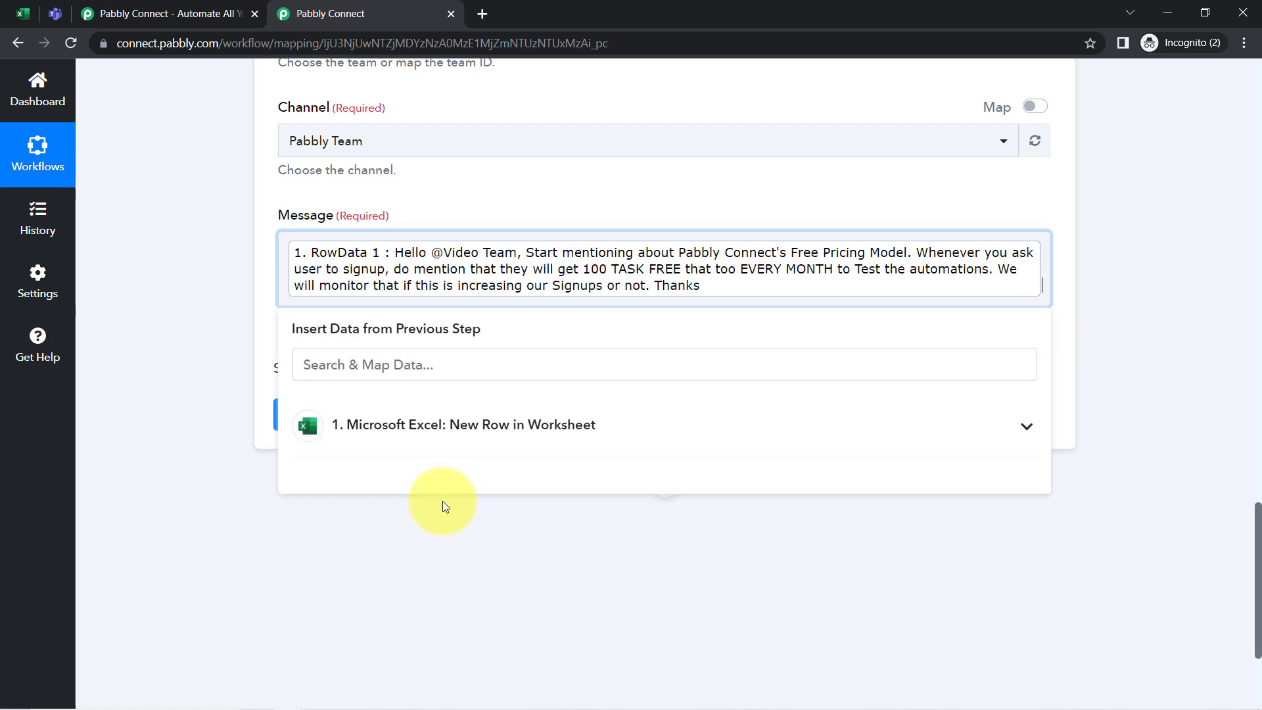
pyautogui.click(101, 315)
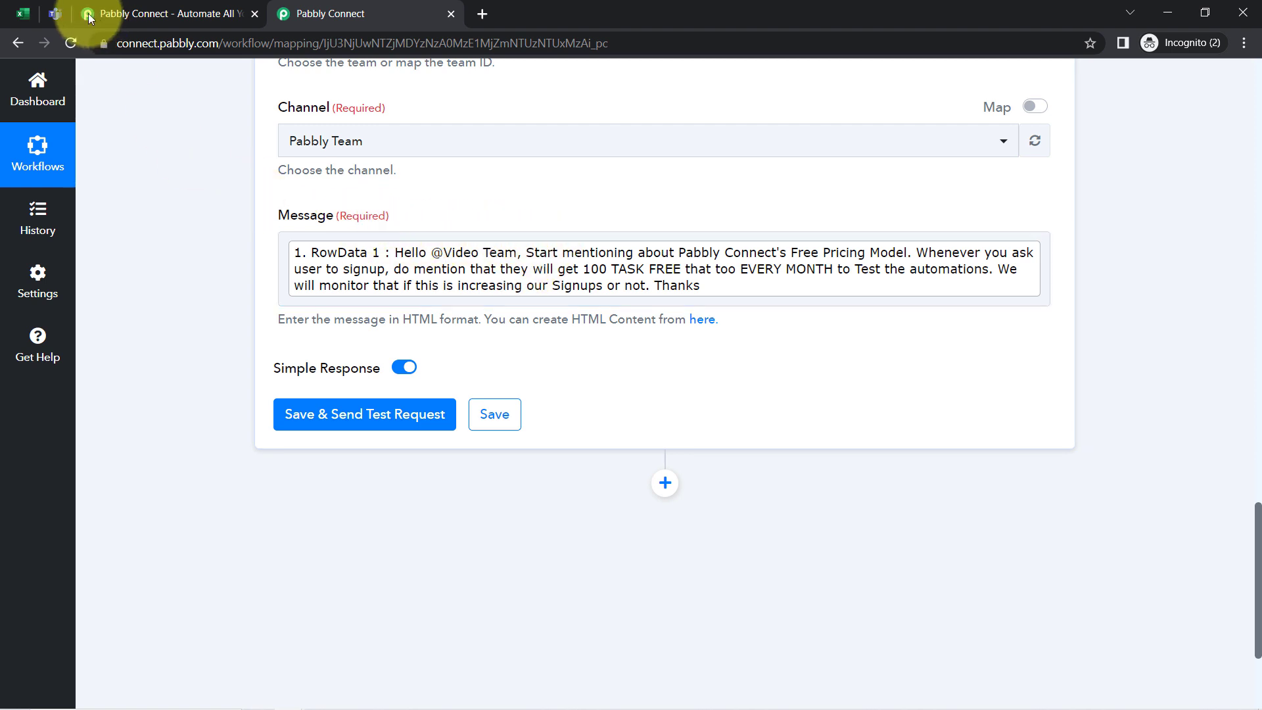
# Look over the empty rows below the existing instruction in the Excel worksheet, and return to the message in Pabbly Connect.
pyautogui.click(21, 12)
pyautogui.moveTo(274, 479); pyautogui.dragTo(487, 507)
pyautogui.moveTo(387, 526); pyautogui.dragTo(473, 526)
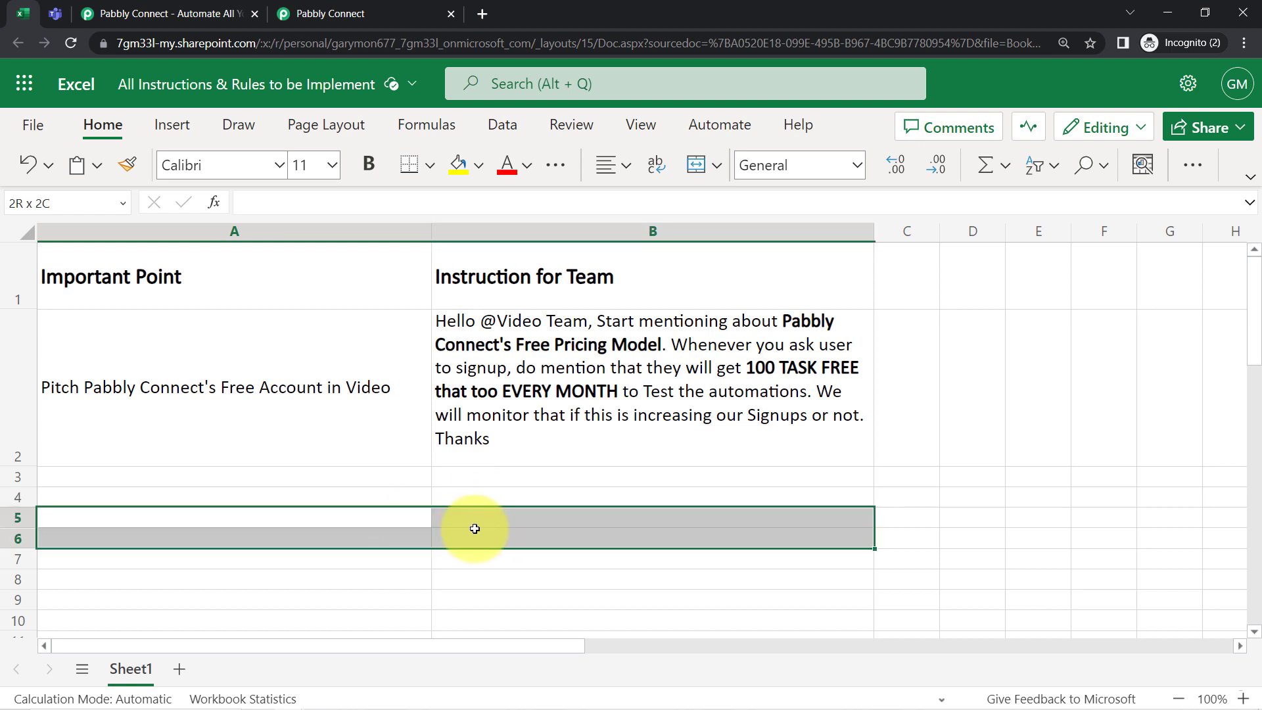
pyautogui.click(329, 13)
pyautogui.click(339, 217)
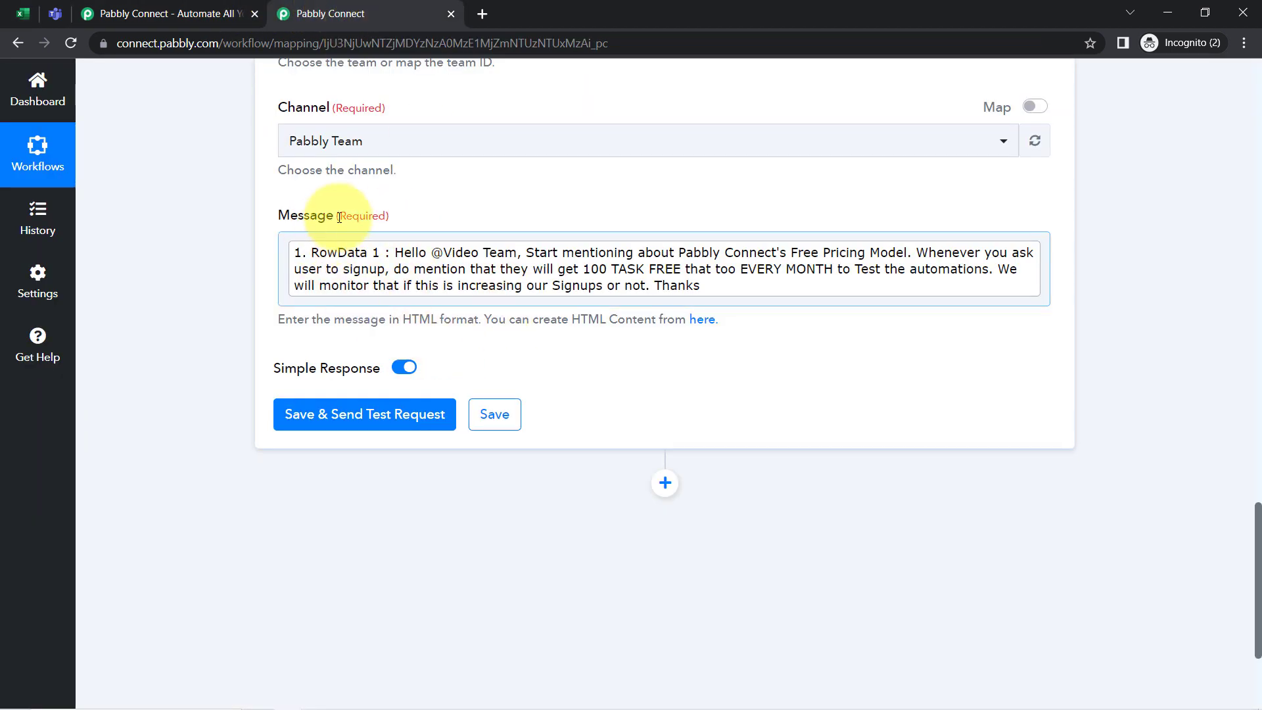
# Replace the mapped message content with the heading "New Instruction for the Video Team -" followed by a blank line.
pyautogui.click(290, 249)
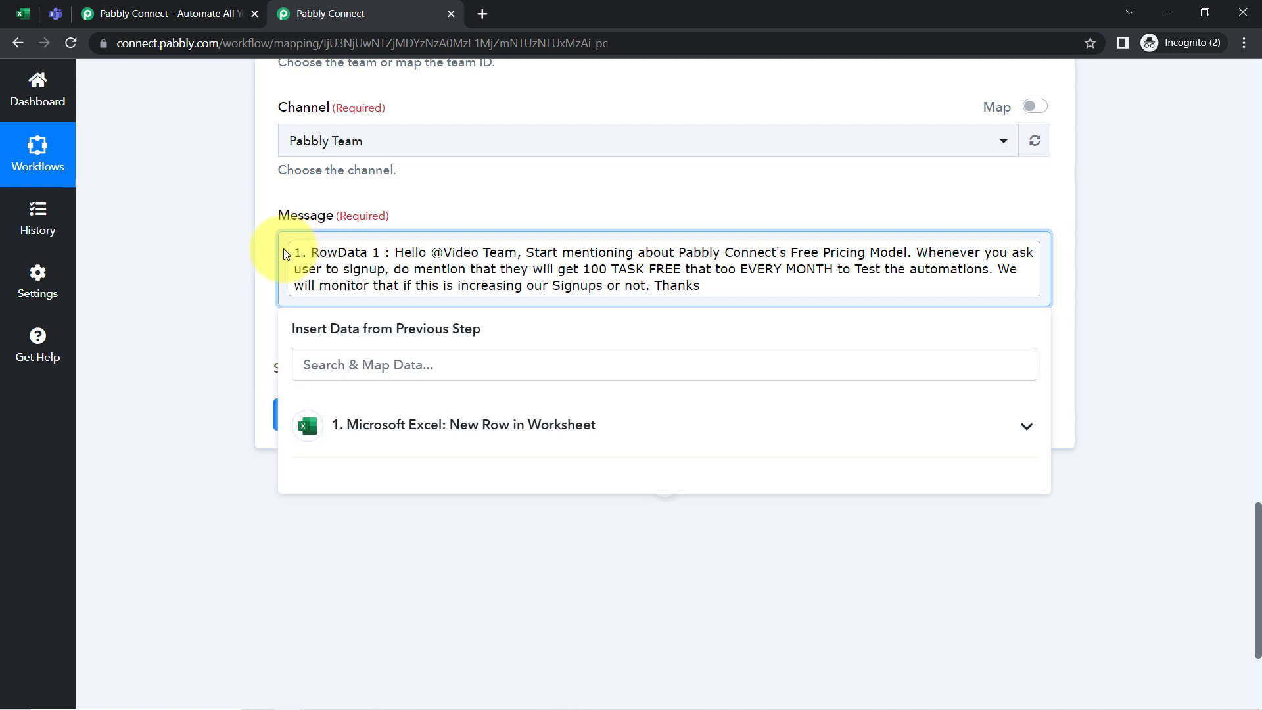
pyautogui.press('BackSpace')
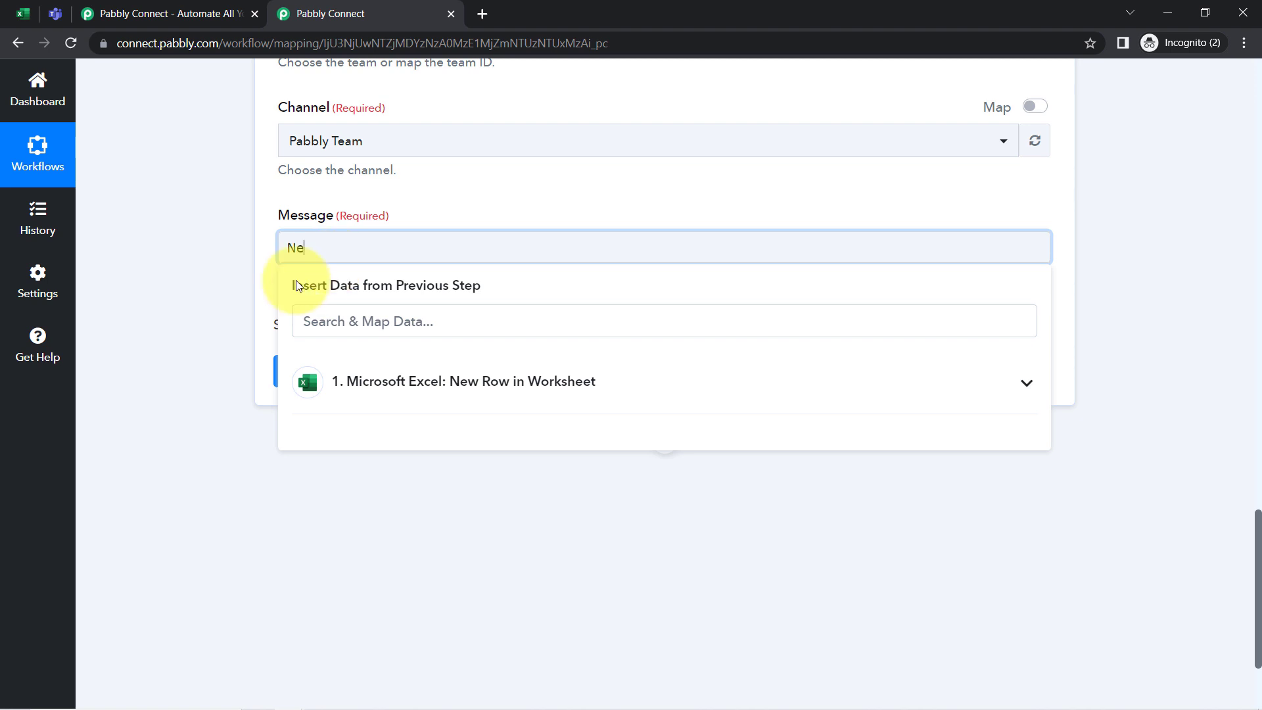
pyautogui.write('New Instruction for the Video')
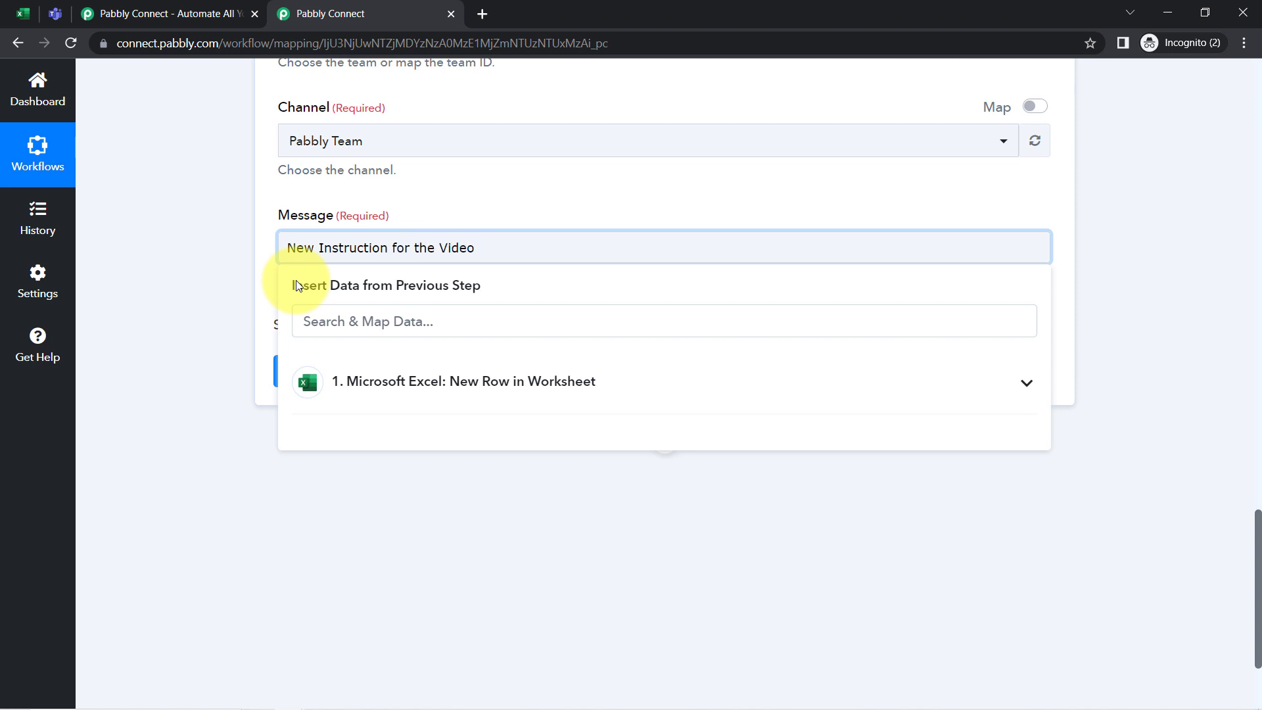
pyautogui.moveTo(475, 248); pyautogui.dragTo(418, 248)
pyautogui.click(298, 245)
pyautogui.click(497, 244)
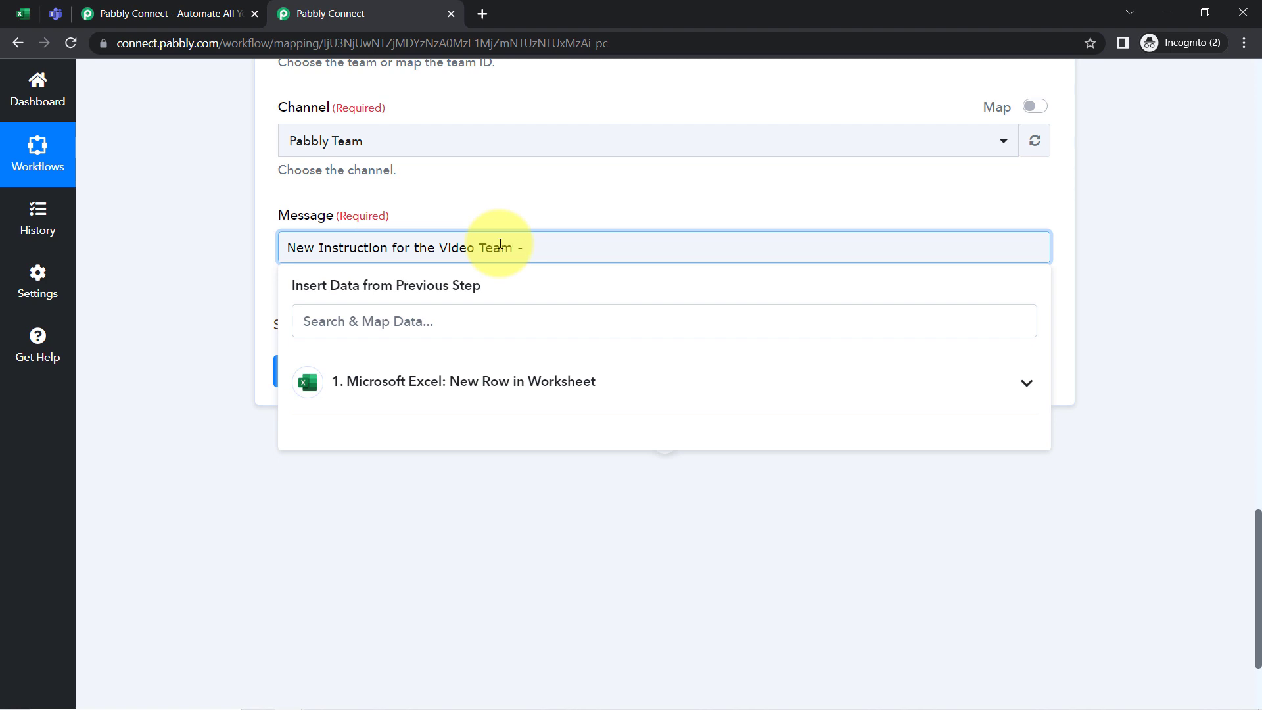
pyautogui.press('Return')
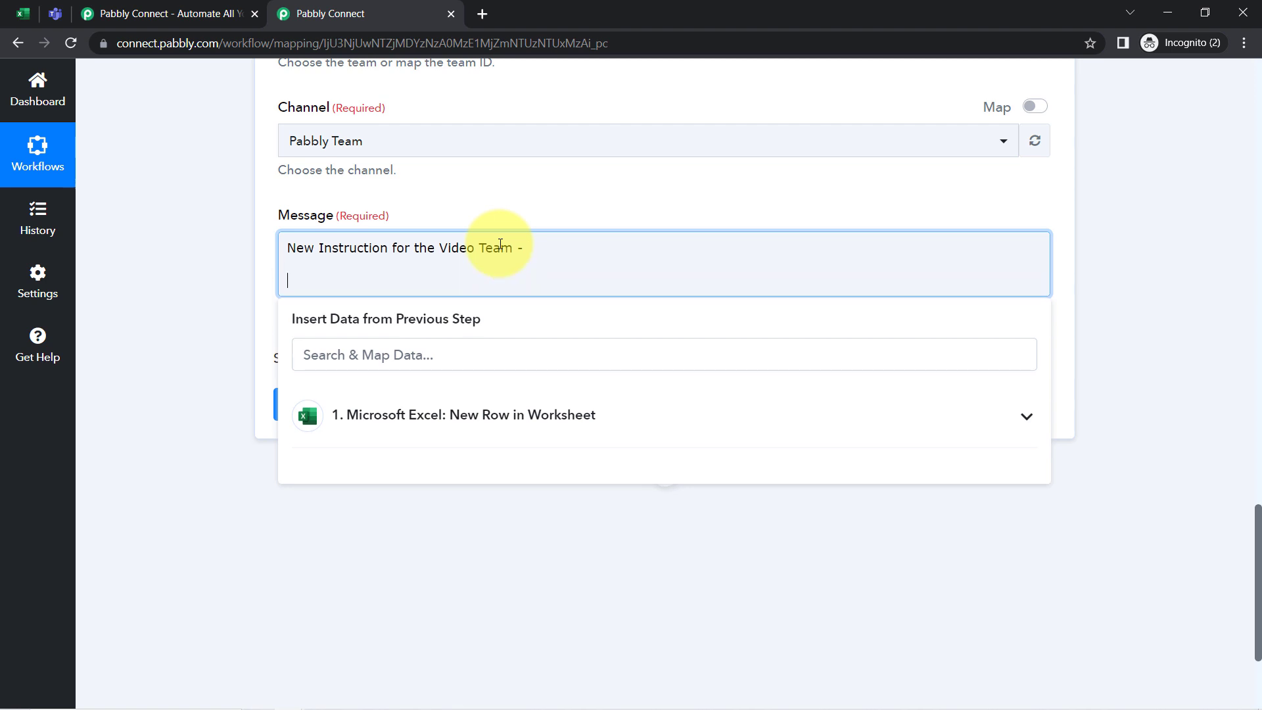
# Map RowData 1 from the Microsoft Excel step below the heading in the Message field.
pyautogui.click(424, 415)
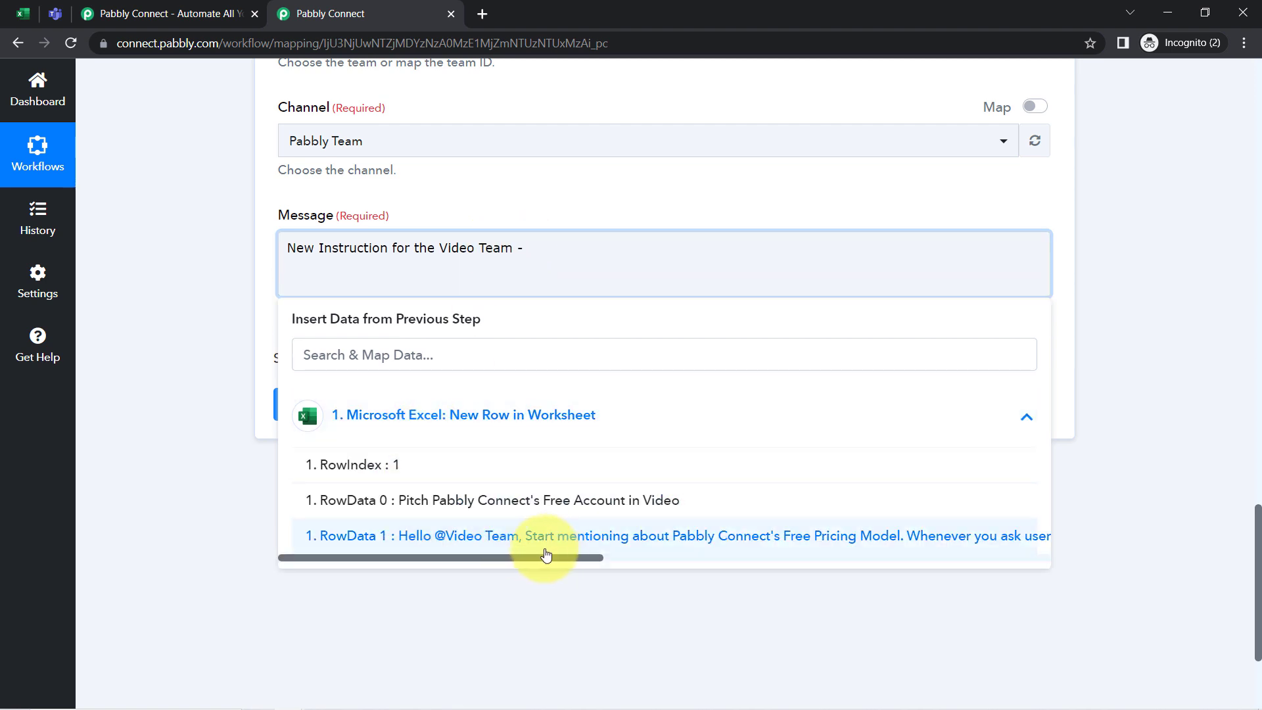
pyautogui.click(502, 537)
pyautogui.click(227, 259)
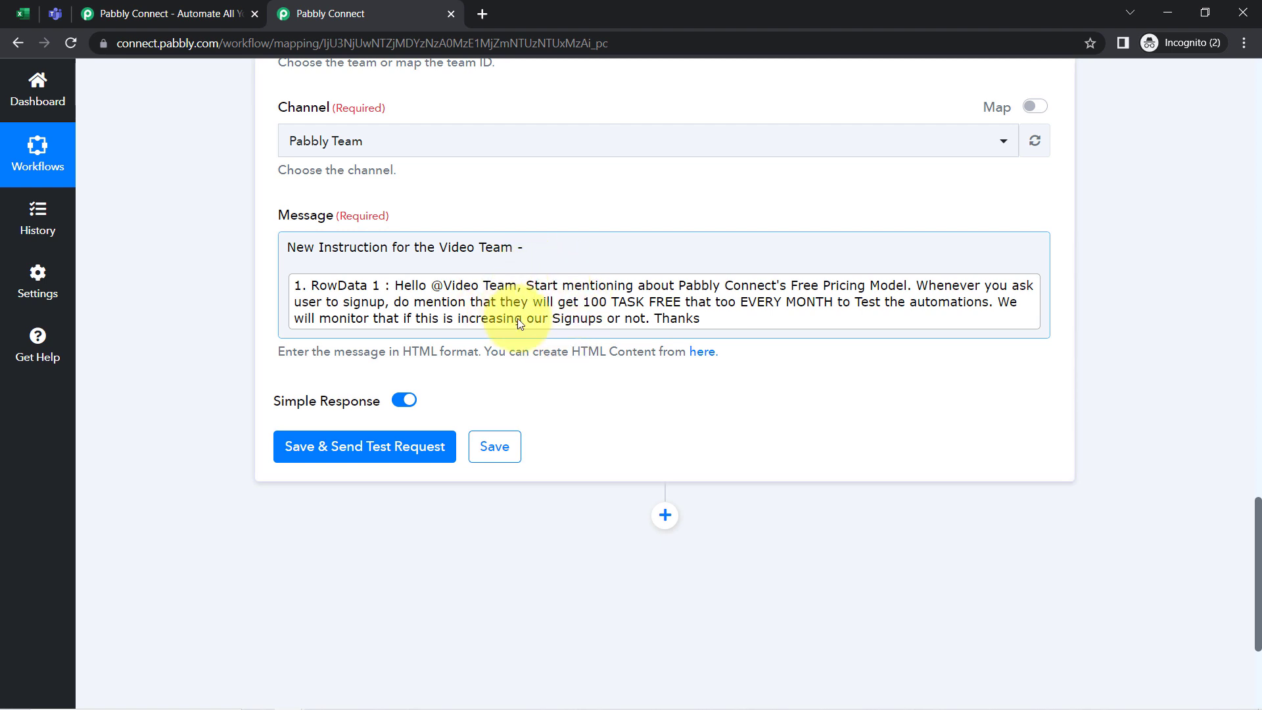
# Review the worksheet's next empty row in Excel, and go over the fixed heading and mapped text of the message in Pabbly Connect.
pyautogui.click(23, 13)
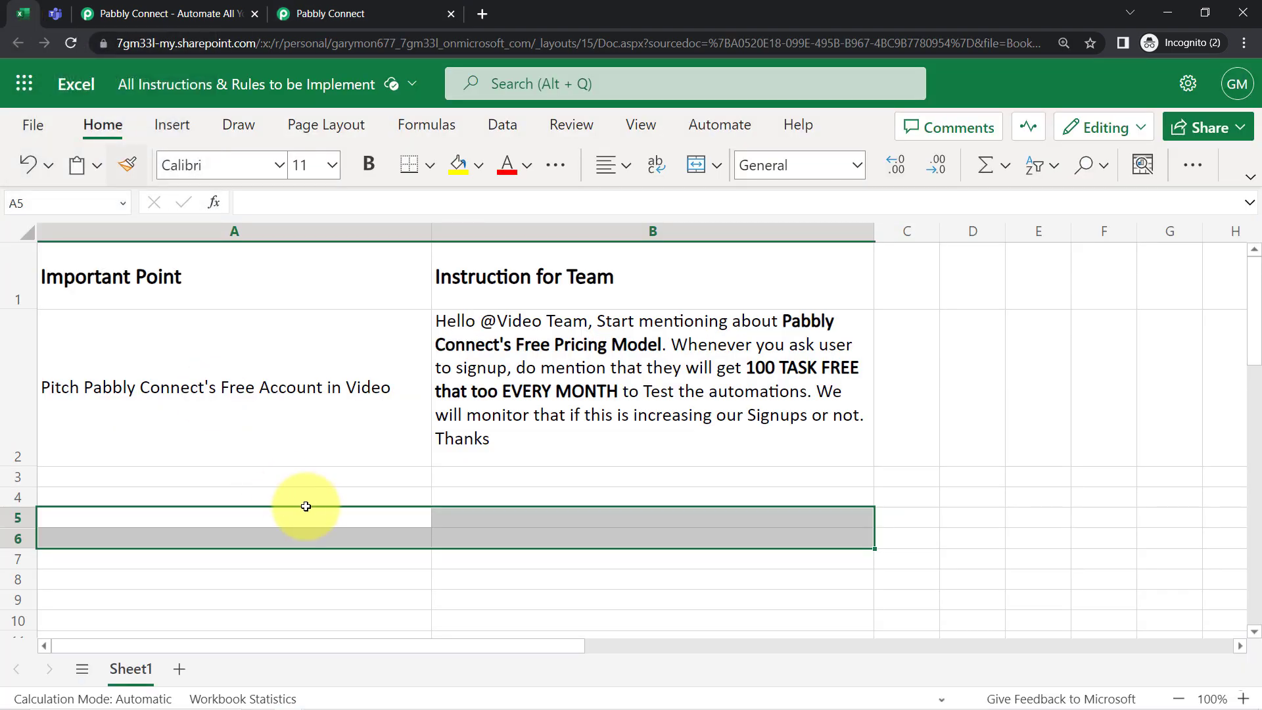
pyautogui.click(478, 483)
pyautogui.press('Down')
pyautogui.press('Down')
pyautogui.moveTo(423, 487); pyautogui.dragTo(453, 485)
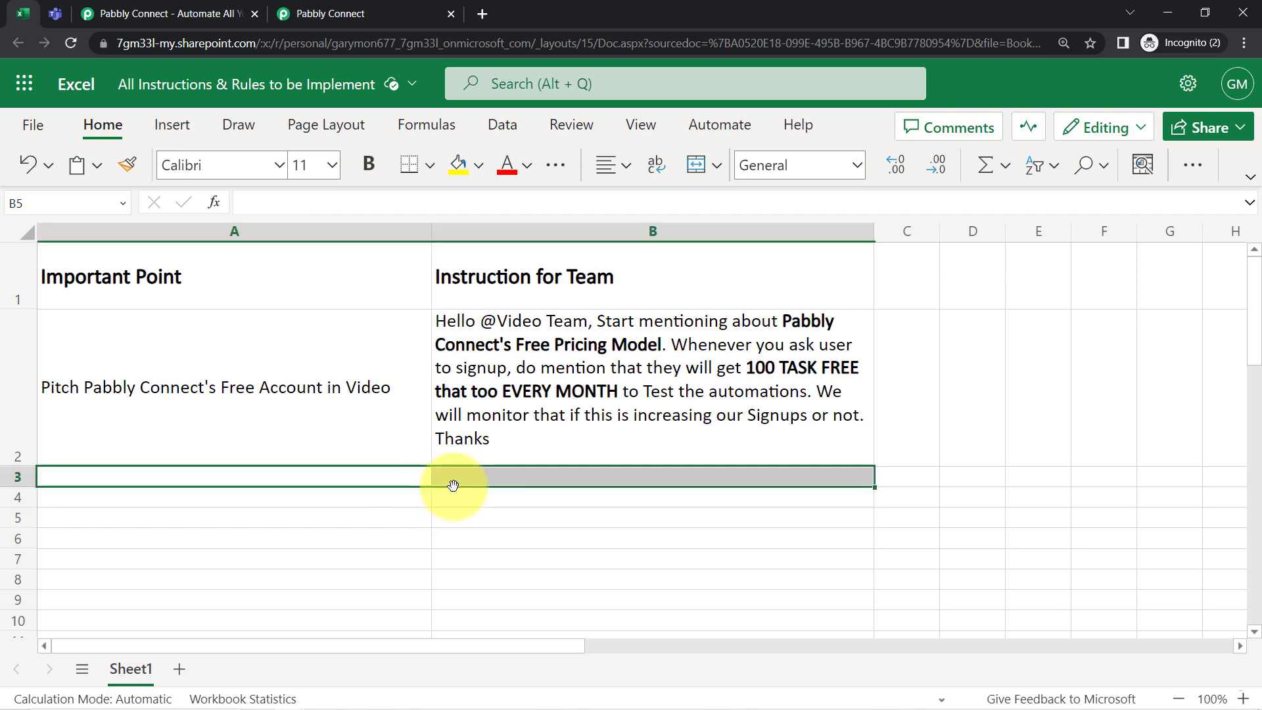
pyautogui.click(365, 13)
pyautogui.moveTo(435, 248); pyautogui.dragTo(367, 240)
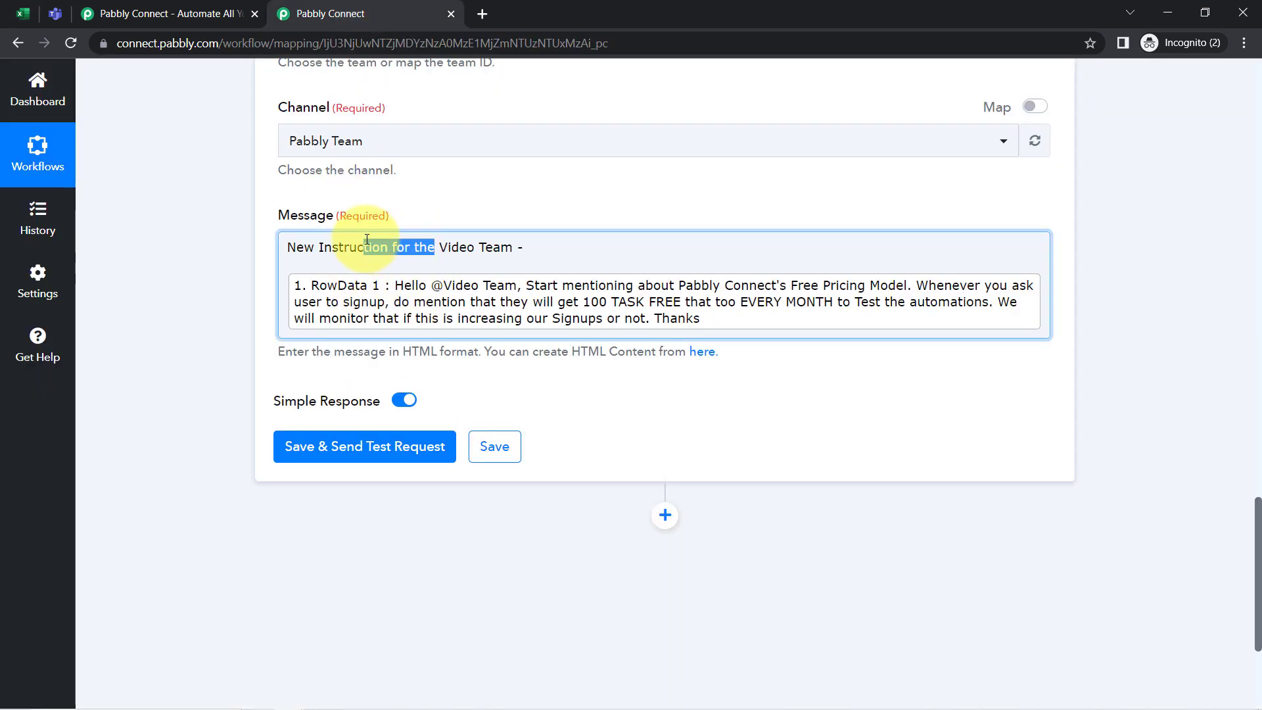
pyautogui.click(497, 387)
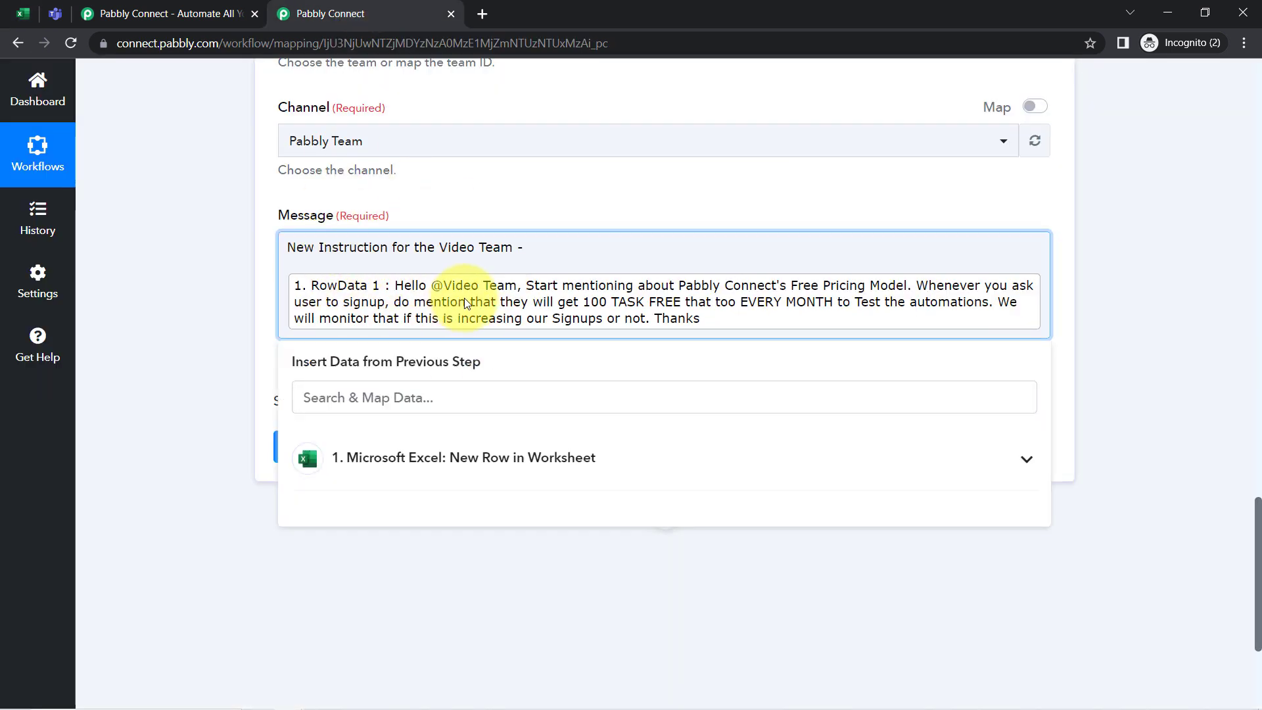
pyautogui.moveTo(470, 242); pyautogui.dragTo(369, 248)
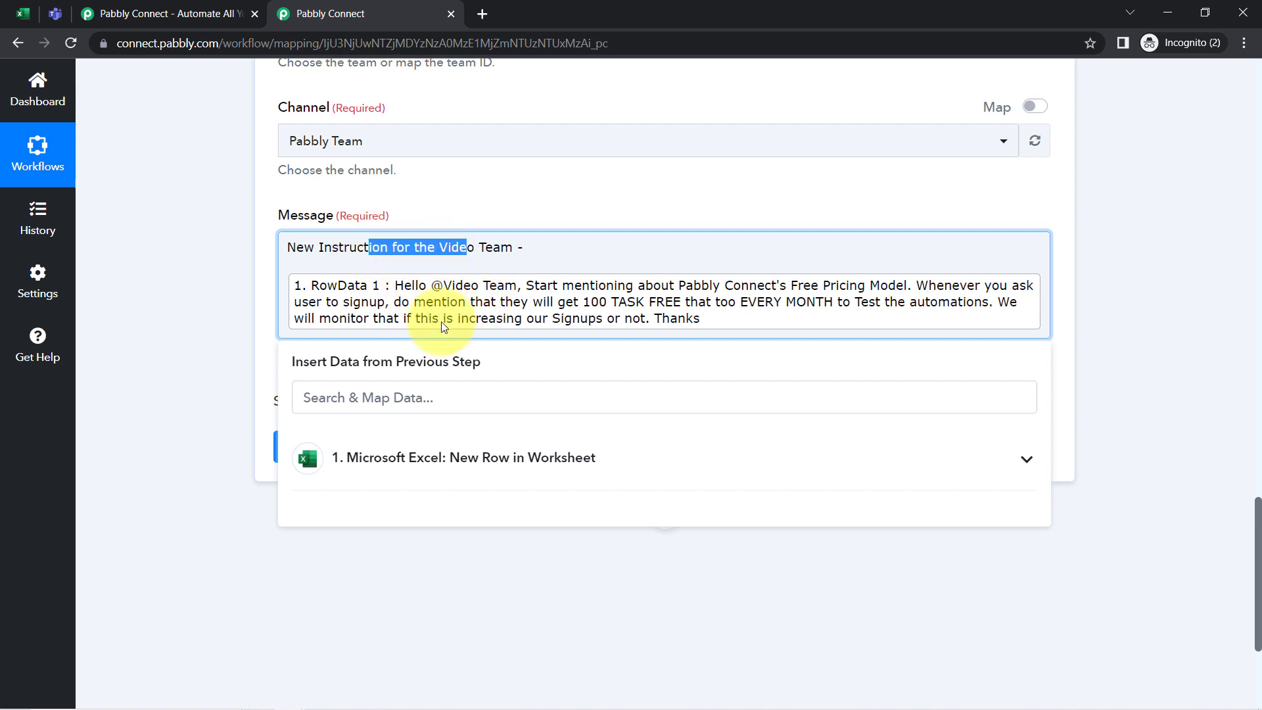
pyautogui.click(226, 306)
# Save the Microsoft Teams action with a test request, and reload the Pabbly Team channel in Microsoft Teams.
pyautogui.scroll(-1, 209, 325)
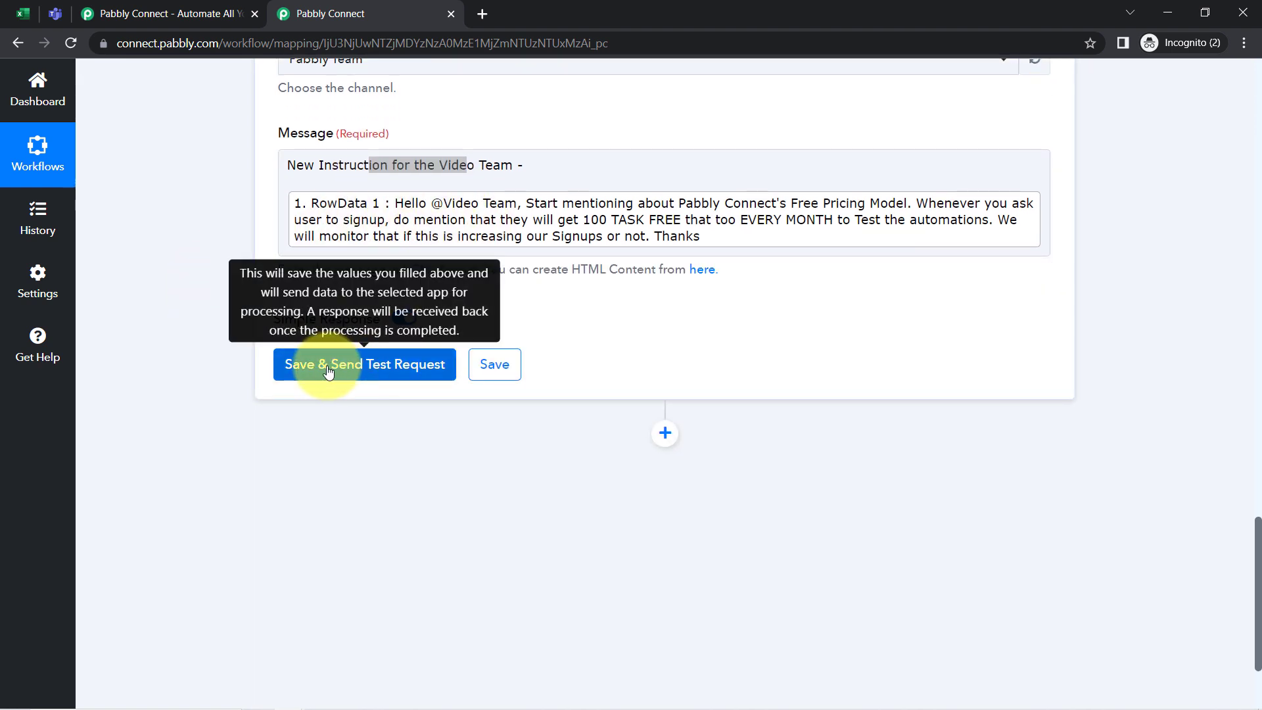
pyautogui.click(328, 372)
pyautogui.click(55, 13)
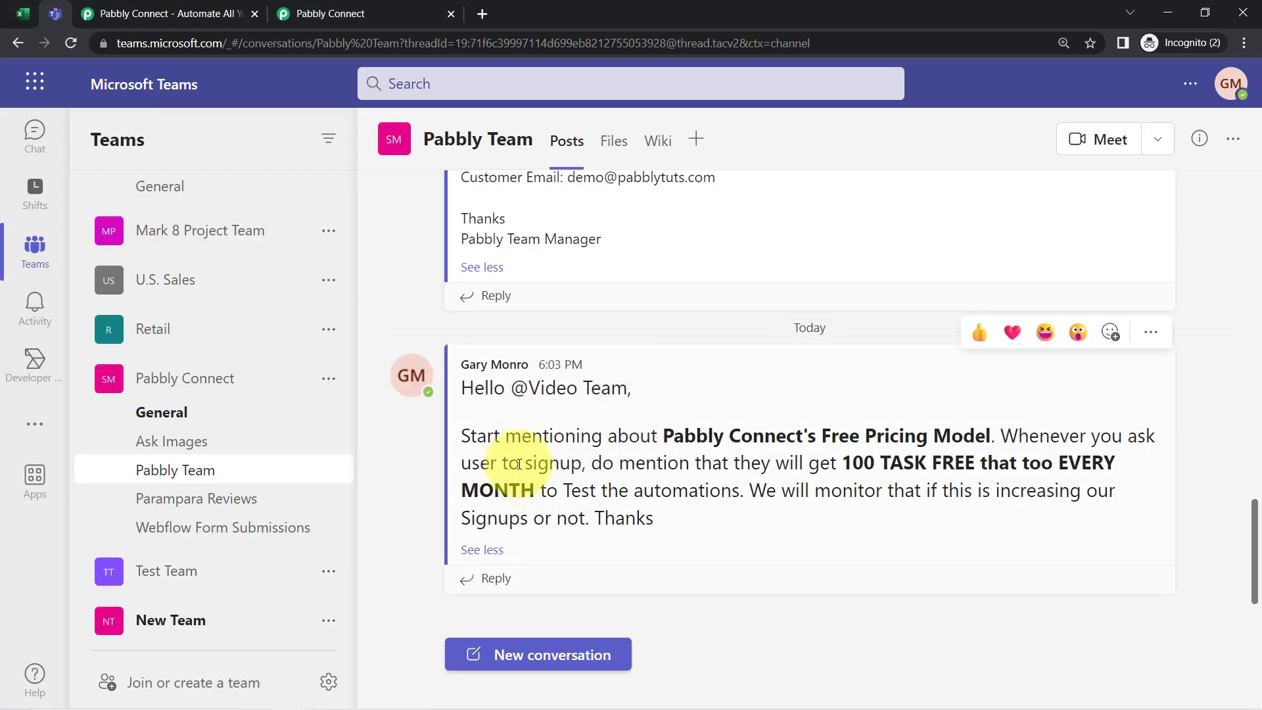
pyautogui.click(45, 42)
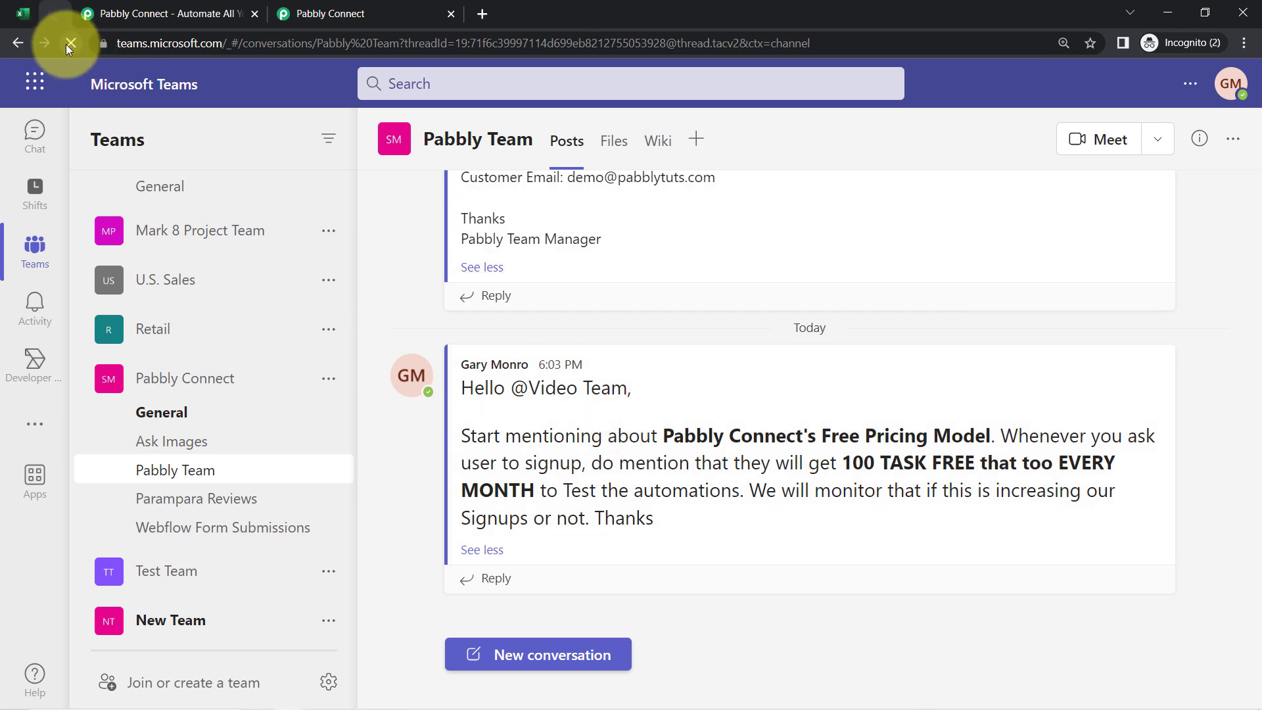
# Examine the response received for the test request in Pabbly Connect, down to the Body Content and channel identity fields.
pyautogui.click(286, 13)
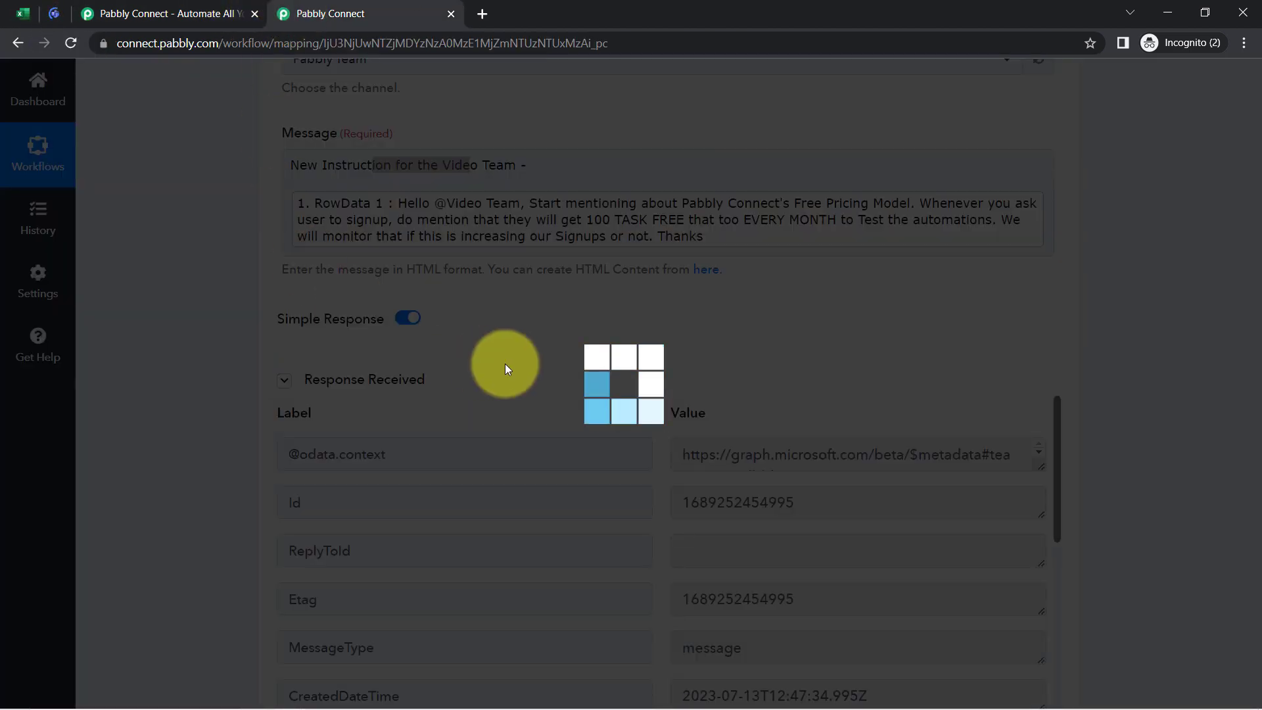
pyautogui.scroll(-3, 564, 355)
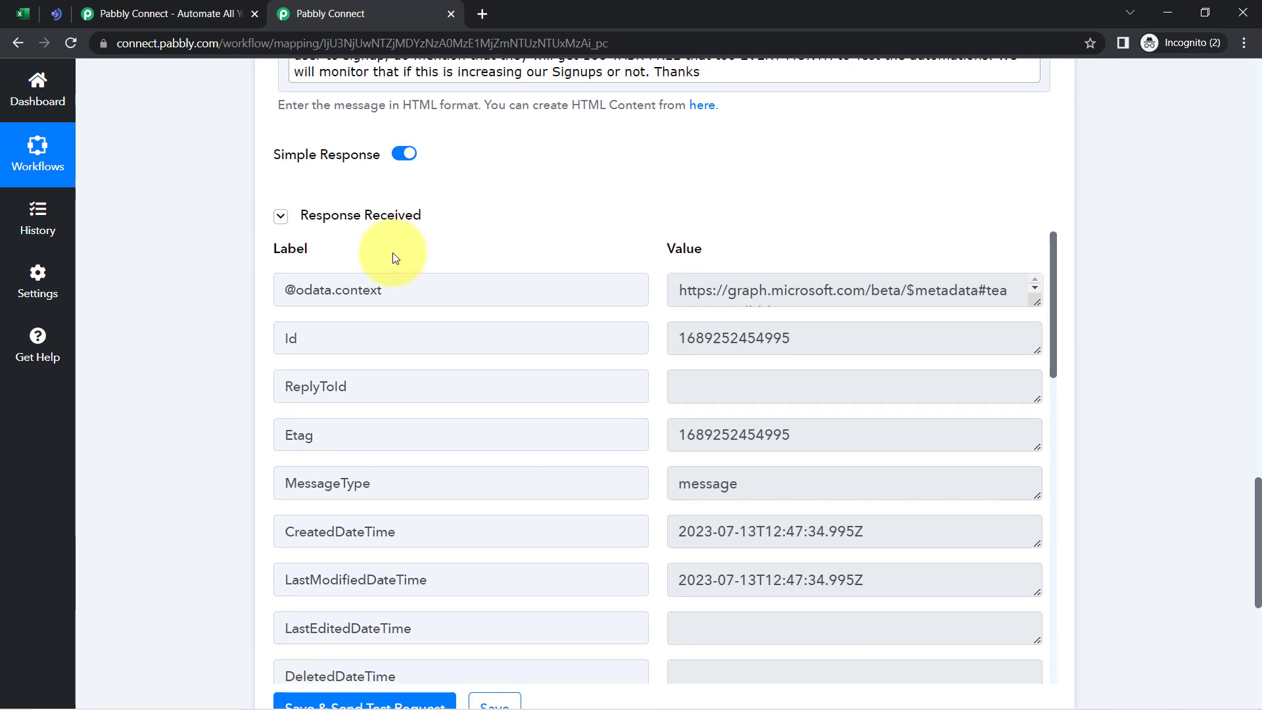
pyautogui.click(313, 225)
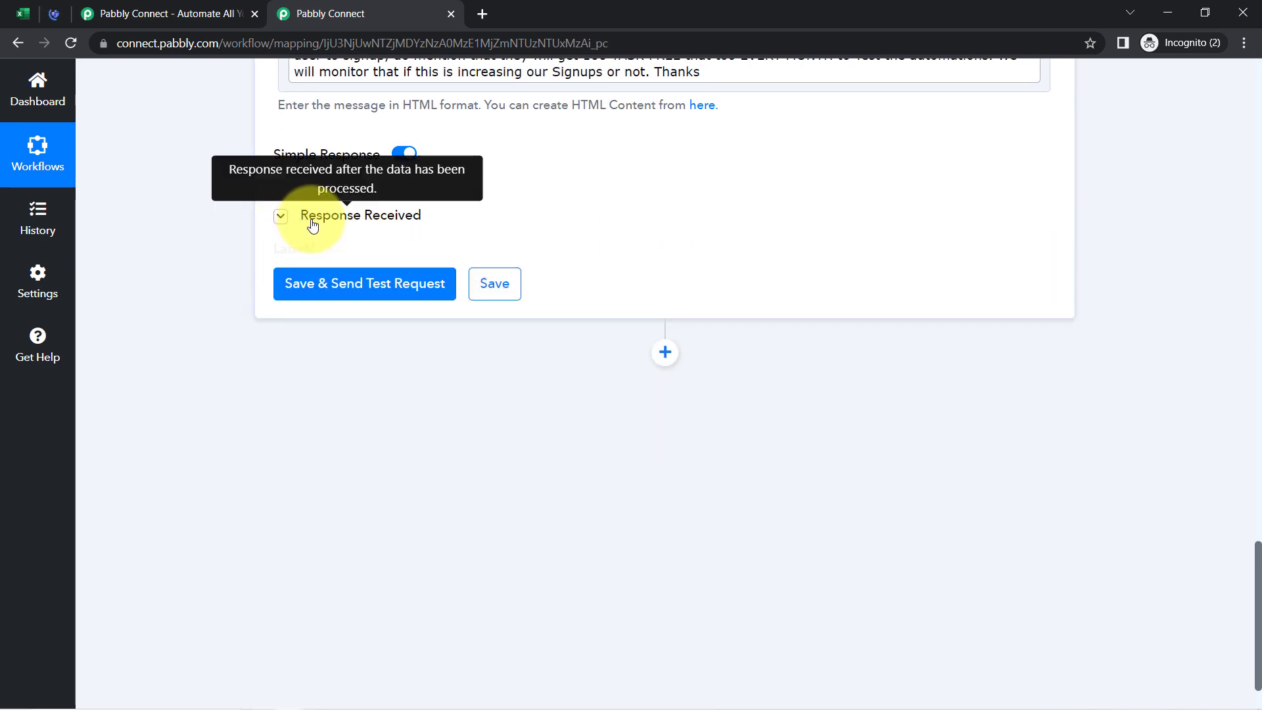
pyautogui.scroll(-8, 855, 539)
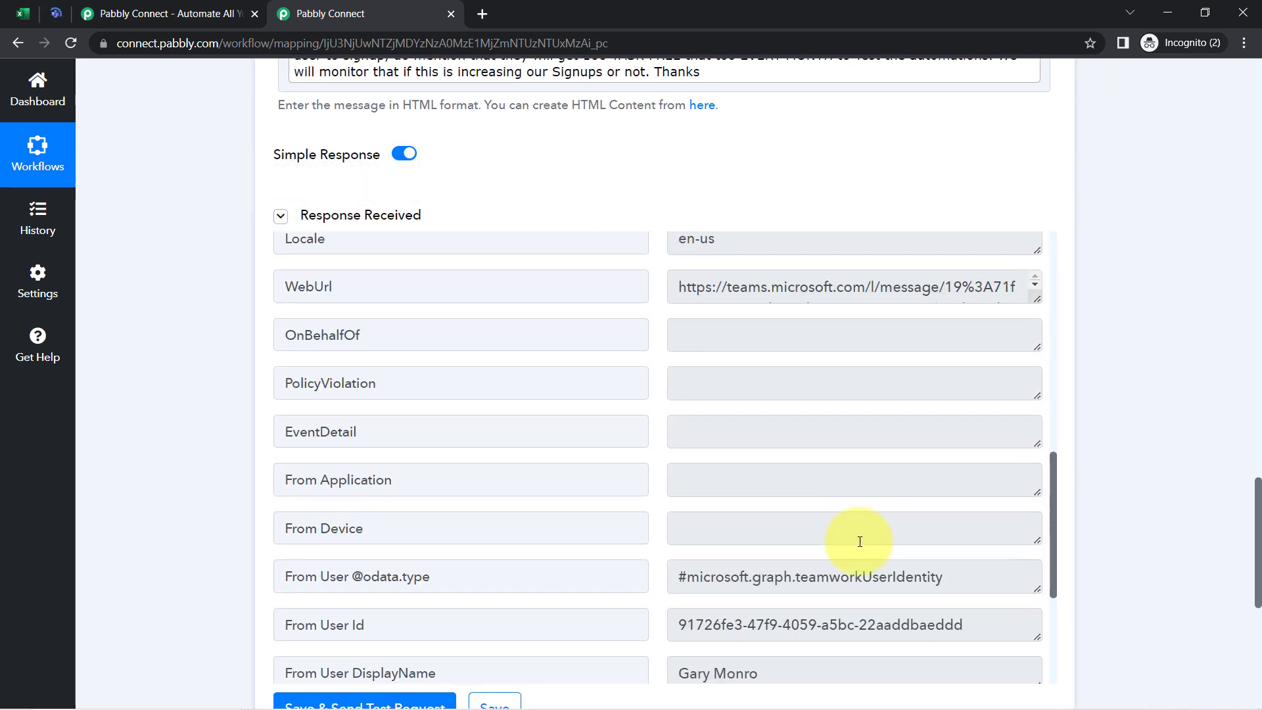
pyautogui.scroll(-5, 855, 539)
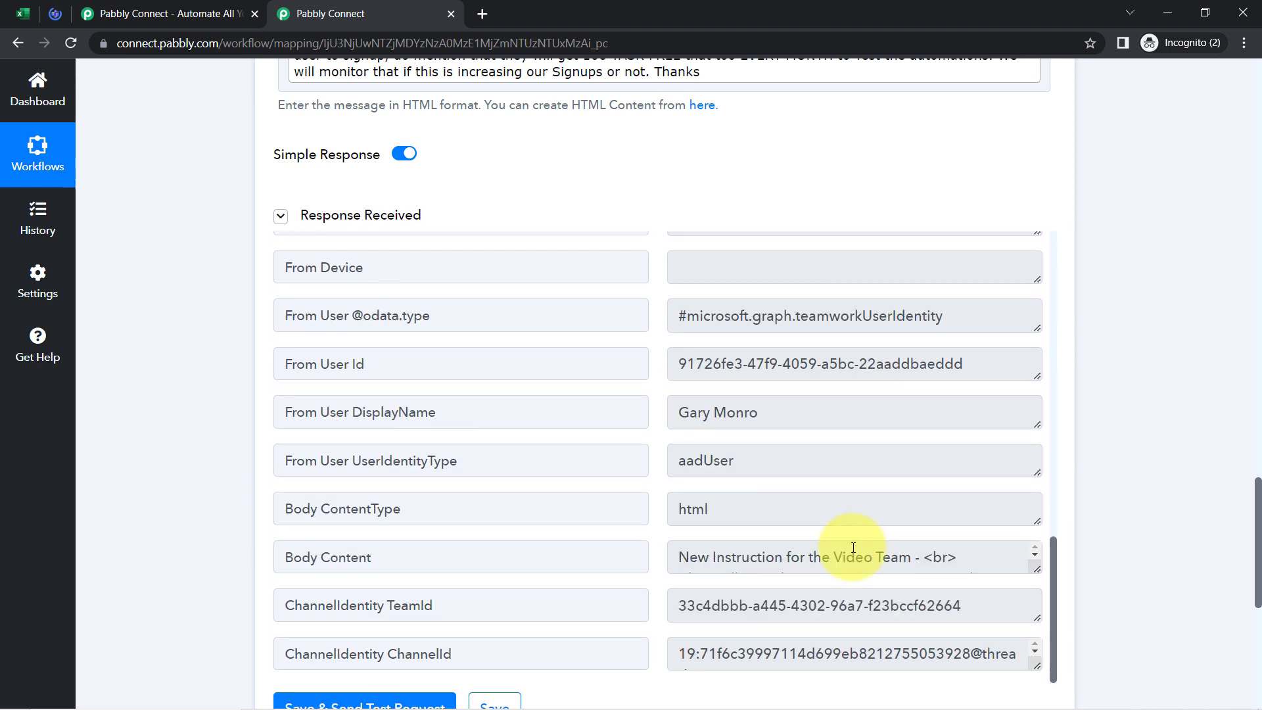
# Dismiss the desktop notification prompt in Microsoft Teams and read the newly posted message in the Pabbly Team channel.
pyautogui.click(52, 14)
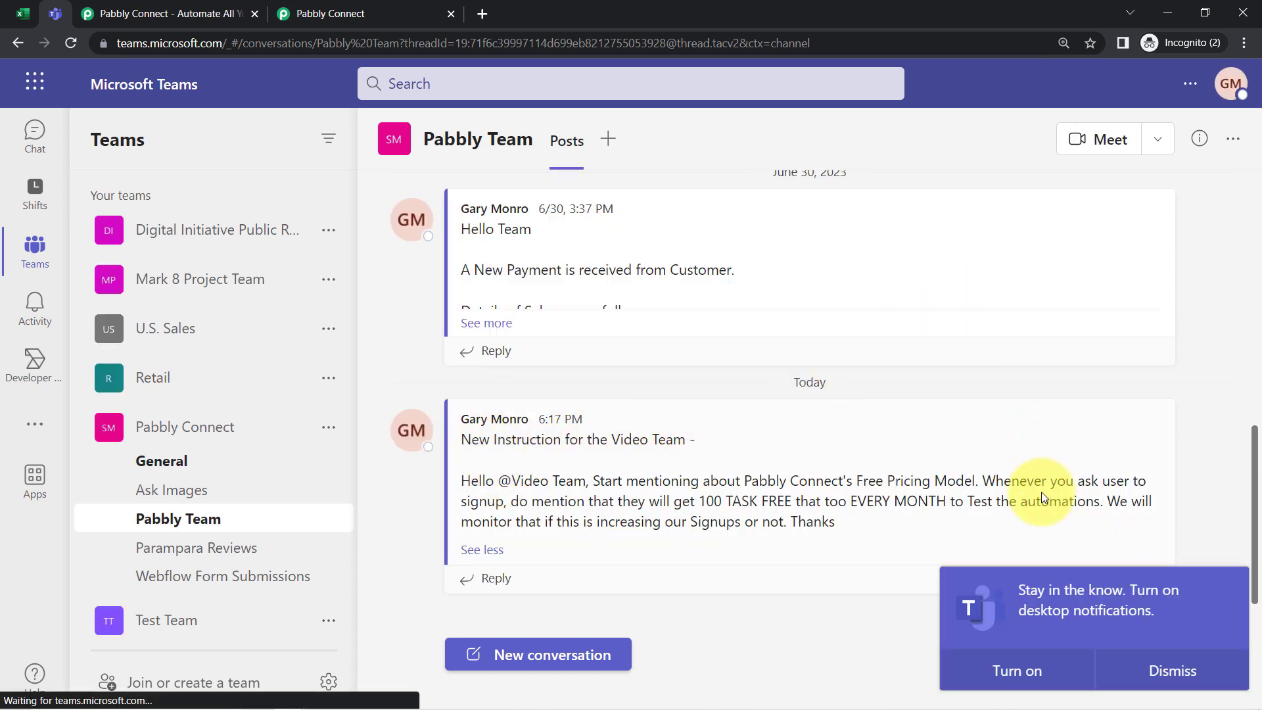
pyautogui.click(1163, 680)
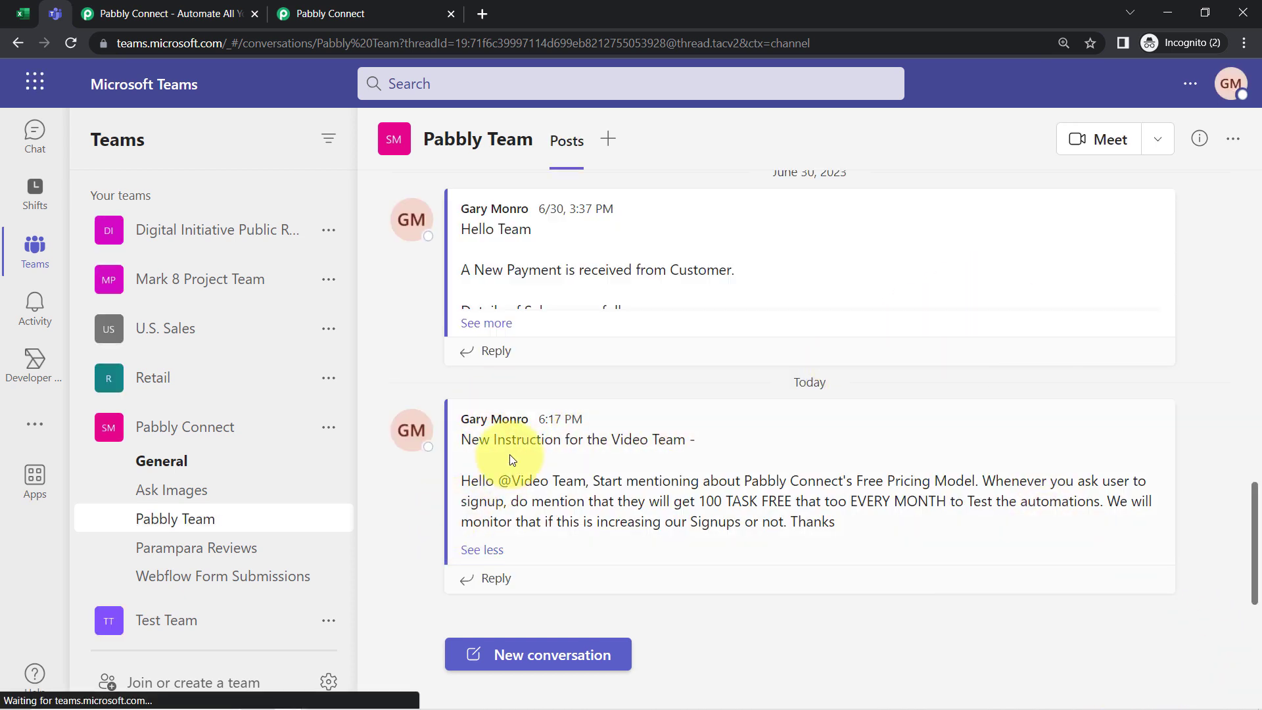
pyautogui.moveTo(472, 438); pyautogui.dragTo(668, 440)
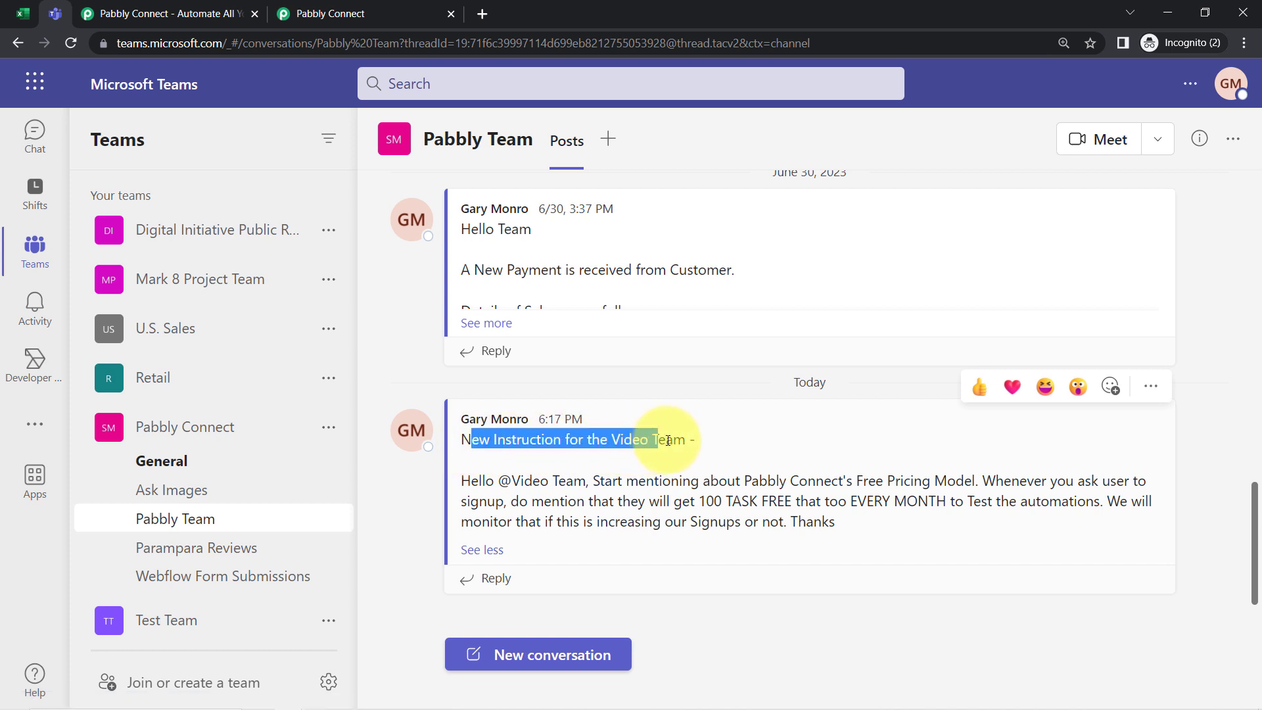
pyautogui.tripleClick(684, 441)
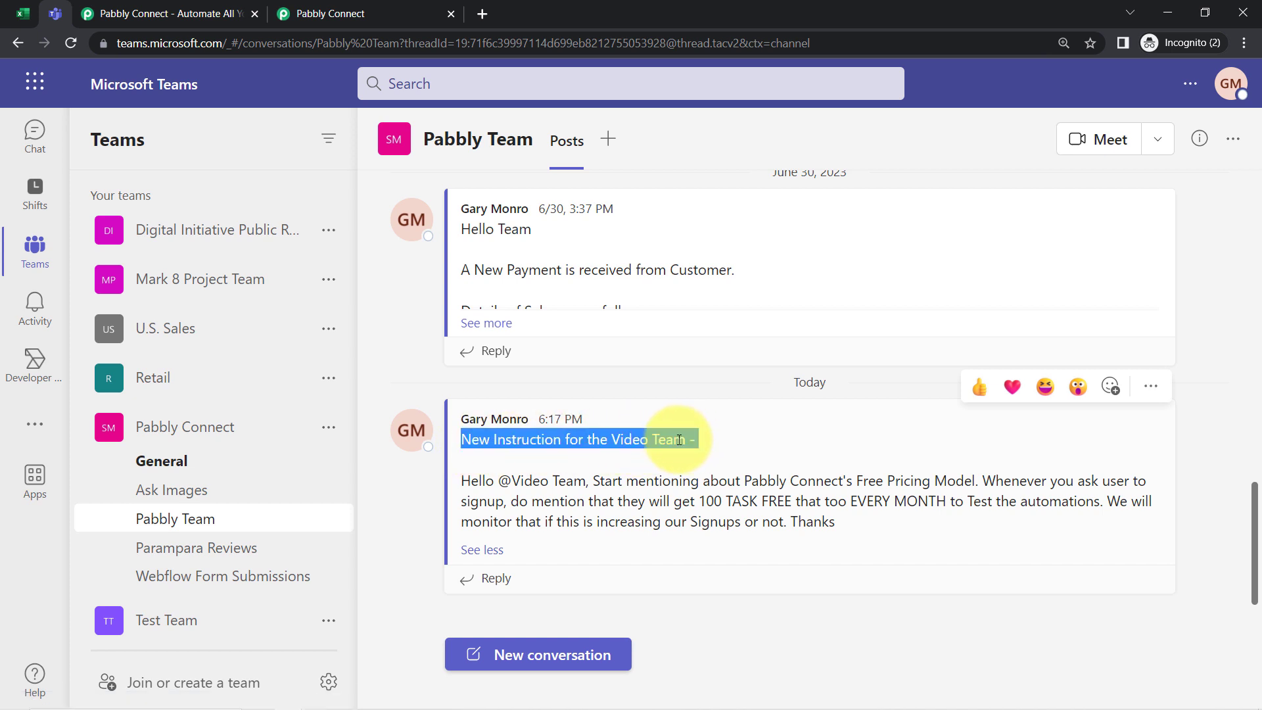
pyautogui.click(651, 440)
pyautogui.moveTo(463, 438); pyautogui.dragTo(610, 475)
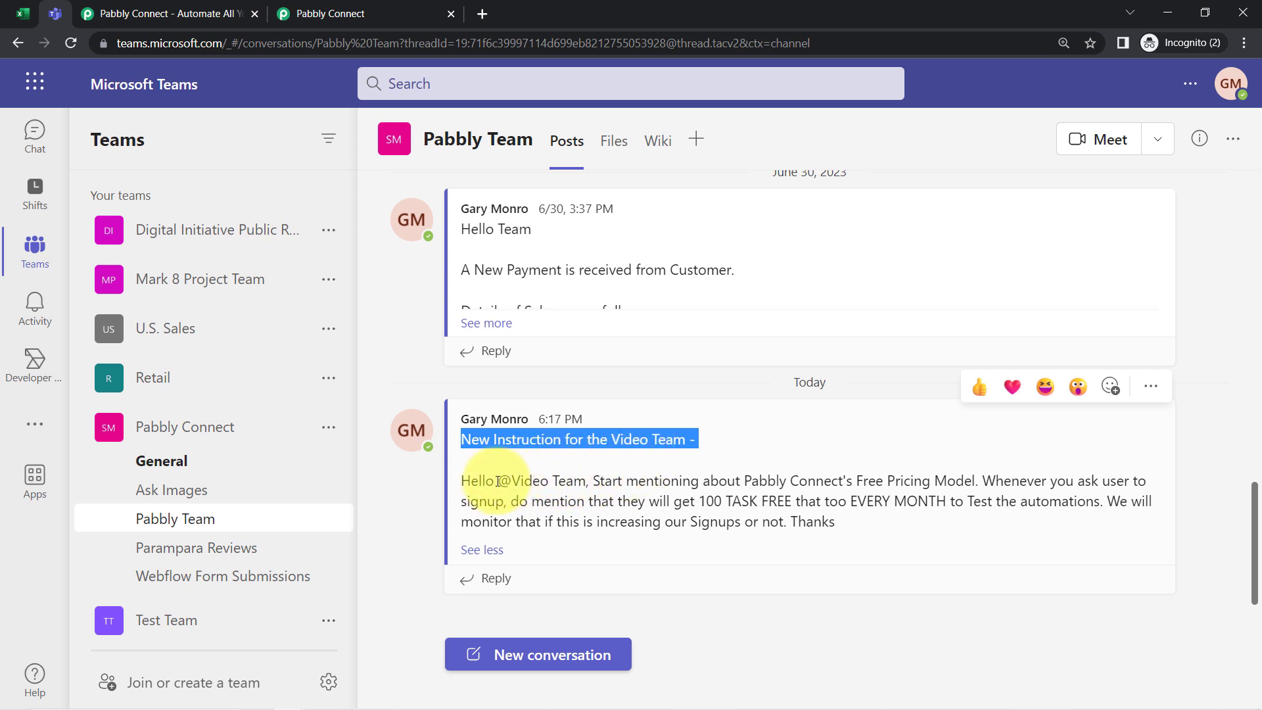
pyautogui.moveTo(477, 482); pyautogui.dragTo(973, 481)
pyautogui.moveTo(996, 481); pyautogui.dragTo(526, 521)
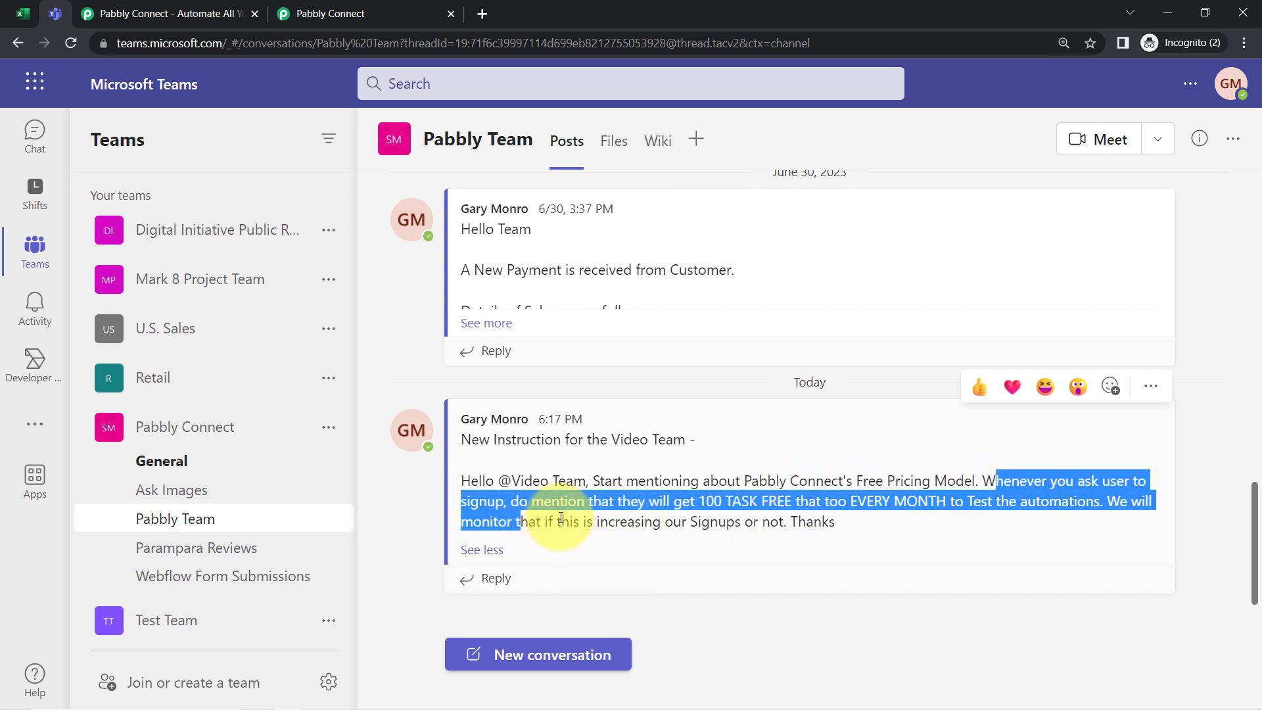
pyautogui.click(556, 516)
pyautogui.moveTo(630, 502); pyautogui.dragTo(772, 499)
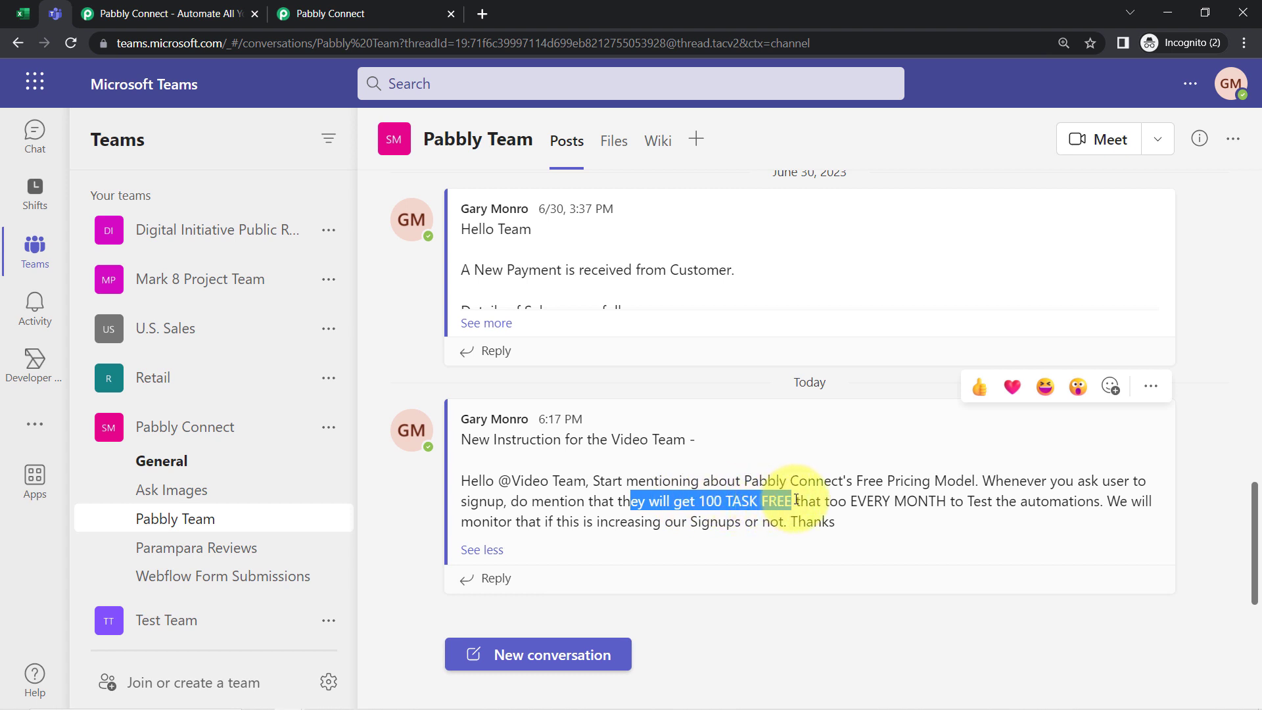
pyautogui.moveTo(854, 503); pyautogui.dragTo(1039, 509)
pyautogui.click(1052, 508)
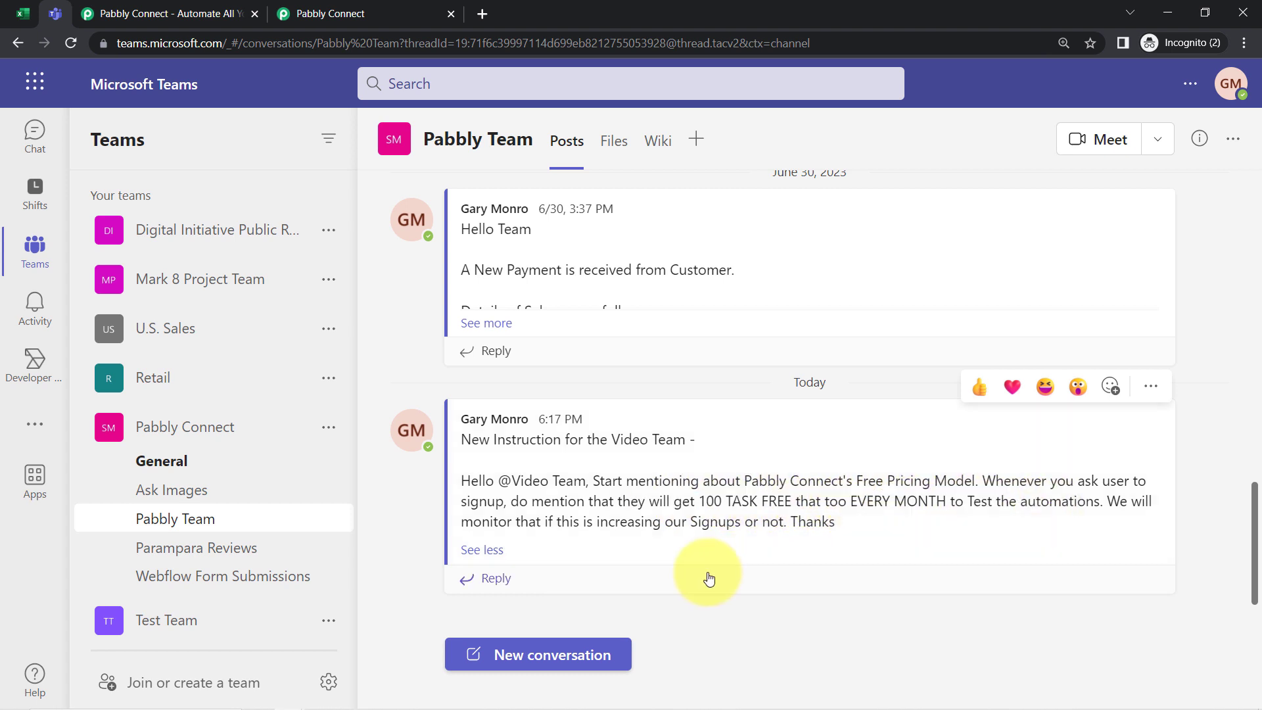
pyautogui.moveTo(517, 523); pyautogui.dragTo(830, 523)
# Check the formatting of the instruction text in cell B2 of the Excel worksheet.
pyautogui.click(23, 13)
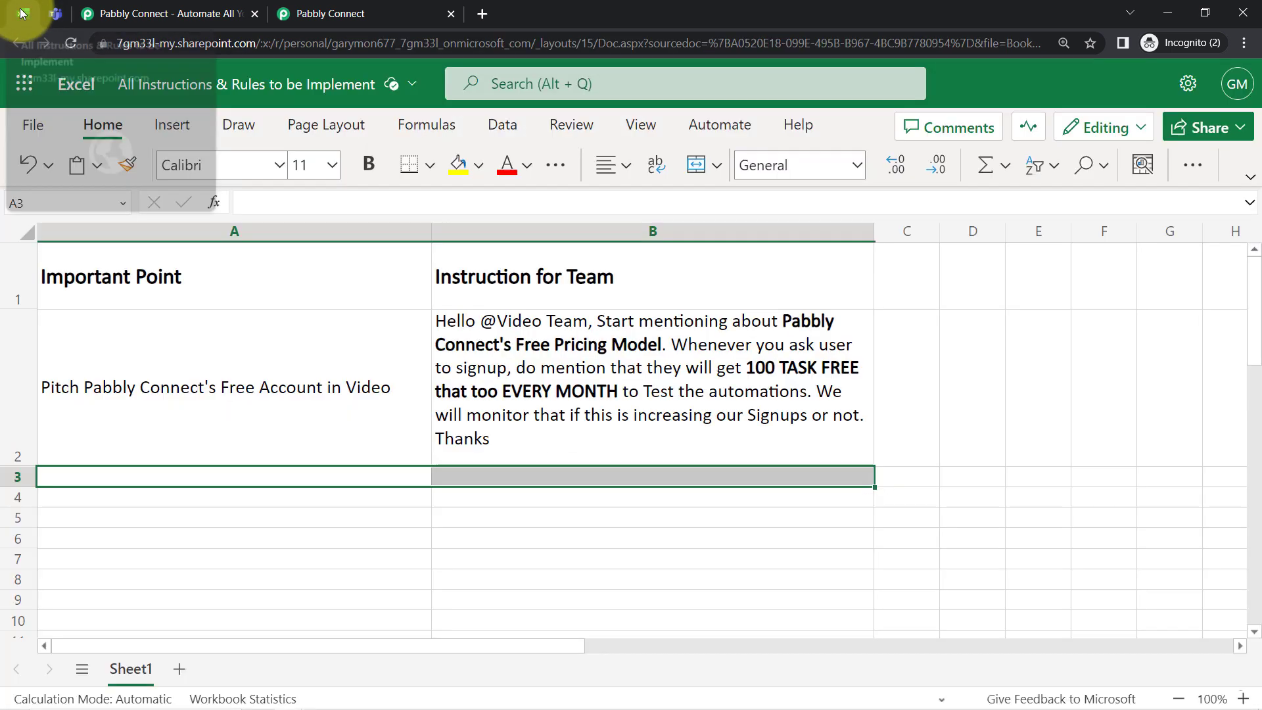
pyautogui.doubleClick(563, 361)
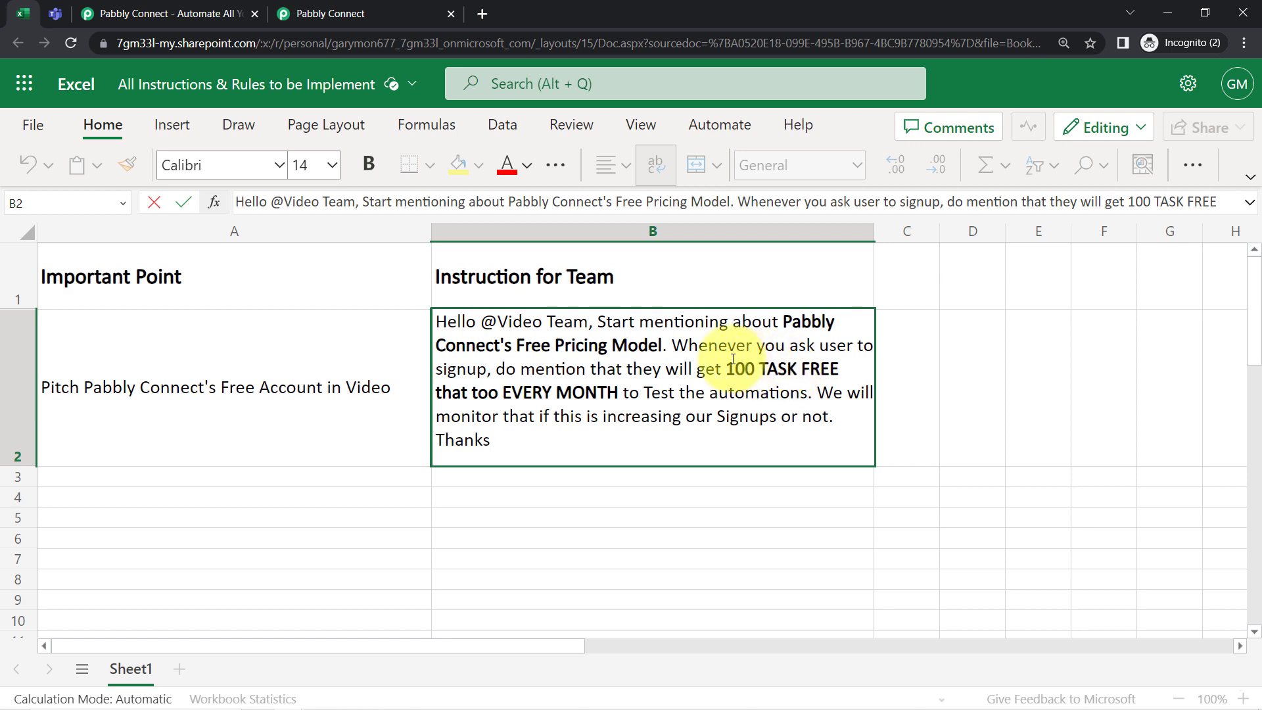
pyautogui.moveTo(726, 369); pyautogui.dragTo(502, 532)
pyautogui.click(502, 531)
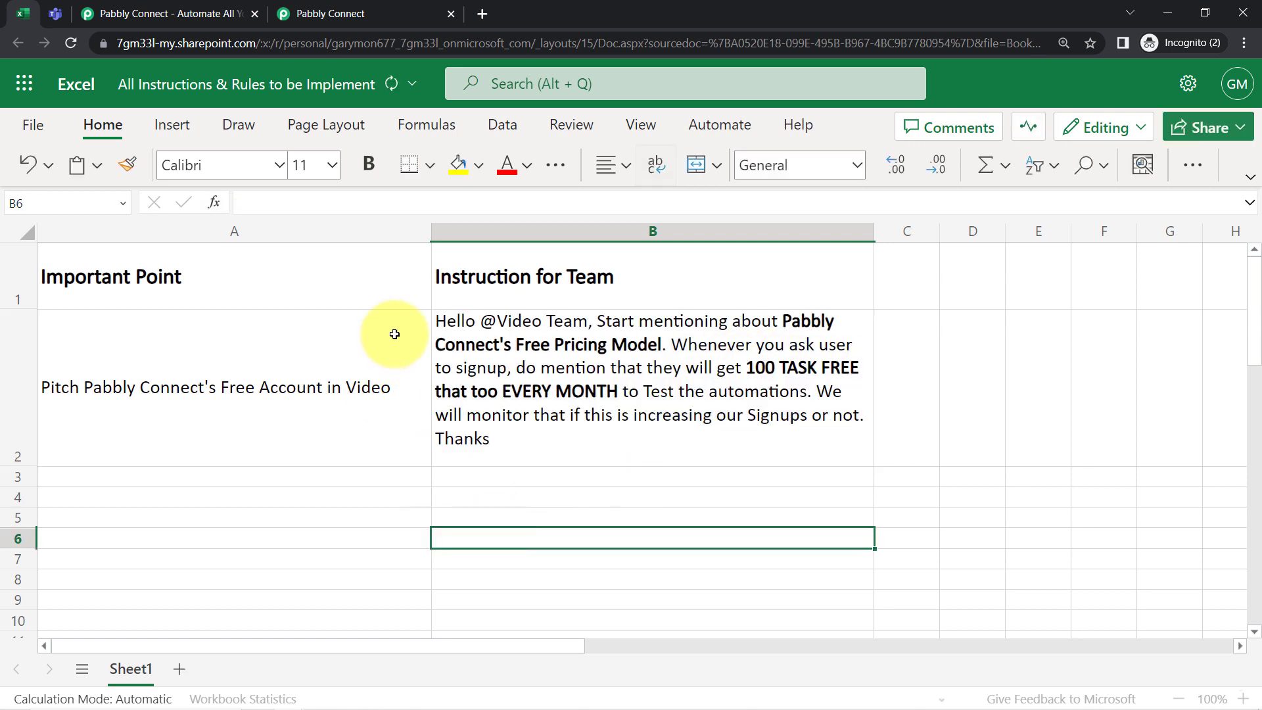
# Review the row 2 entries in the Excel worksheet and compare them with the message posted in the Pabbly Team channel in Microsoft Teams.
pyautogui.click(567, 404)
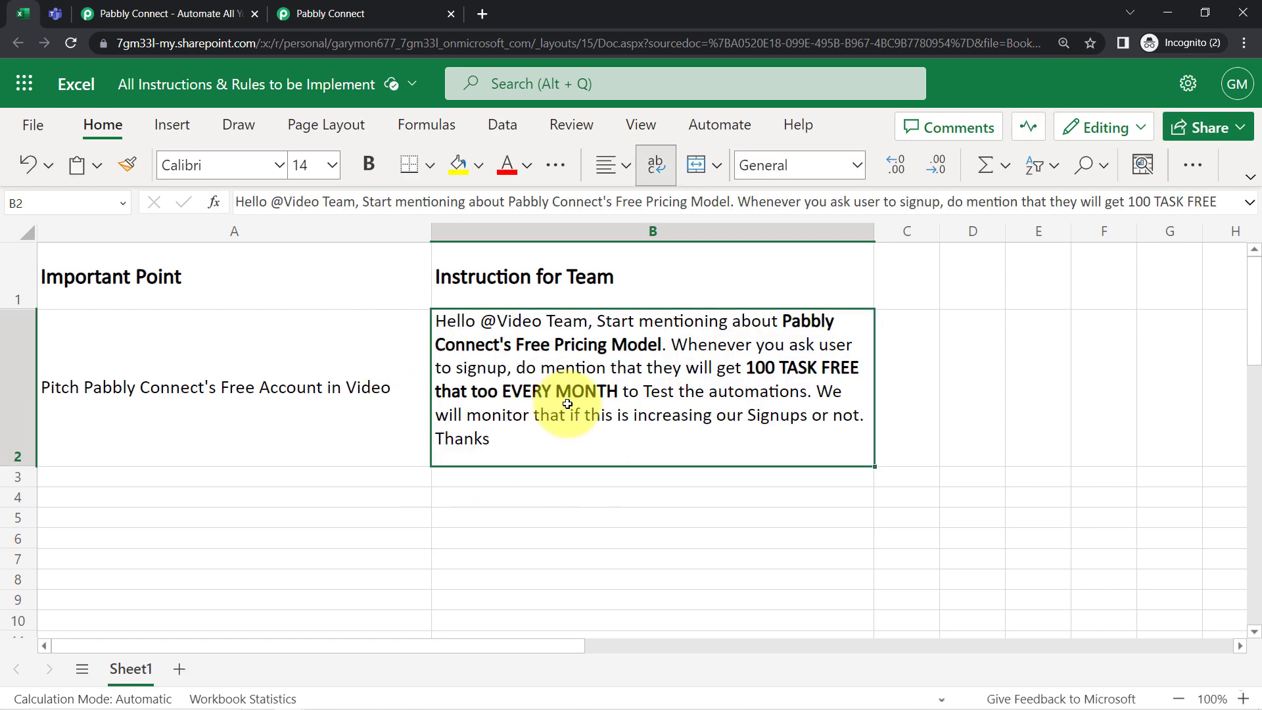
pyautogui.click(521, 554)
pyautogui.moveTo(394, 393); pyautogui.dragTo(478, 589)
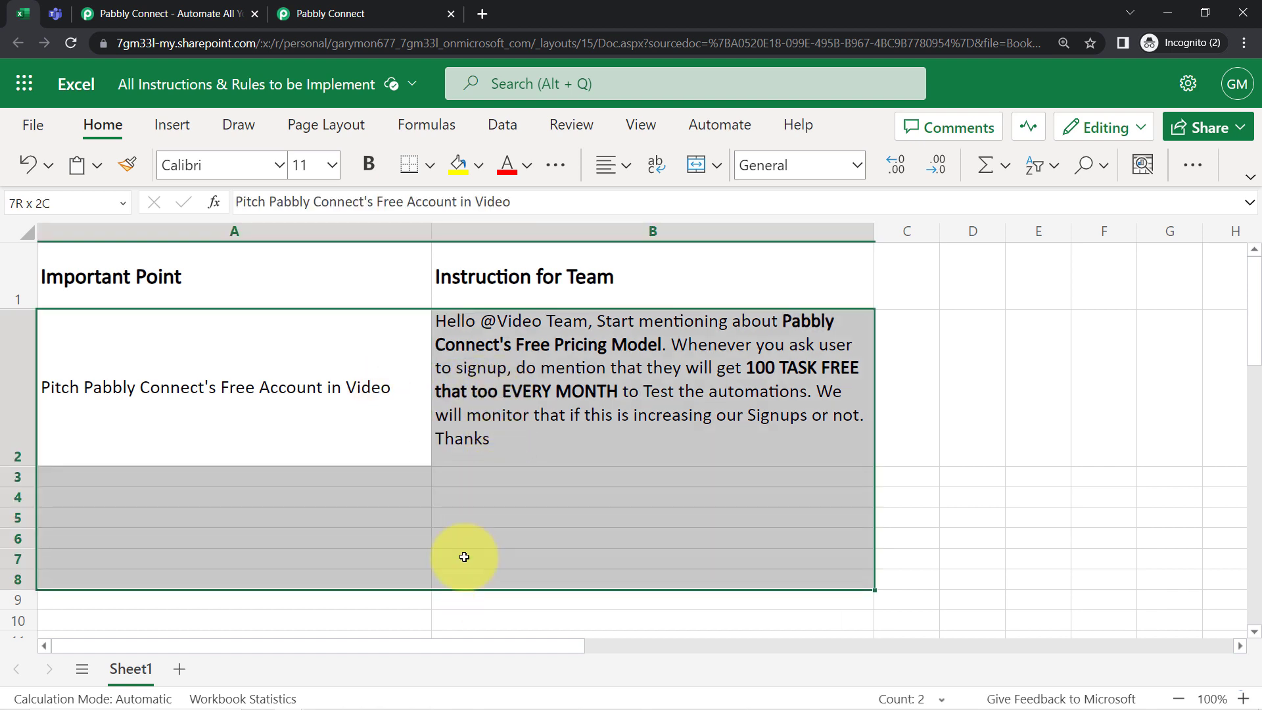
pyautogui.click(403, 438)
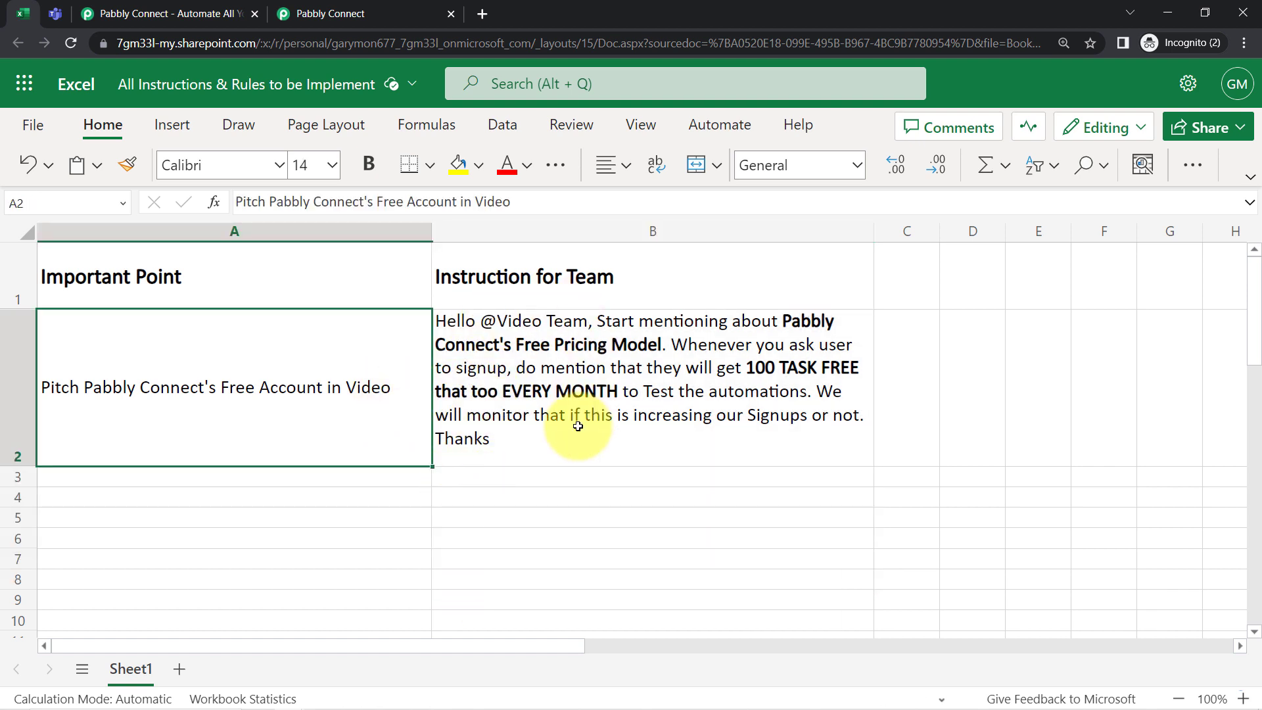
pyautogui.click(55, 9)
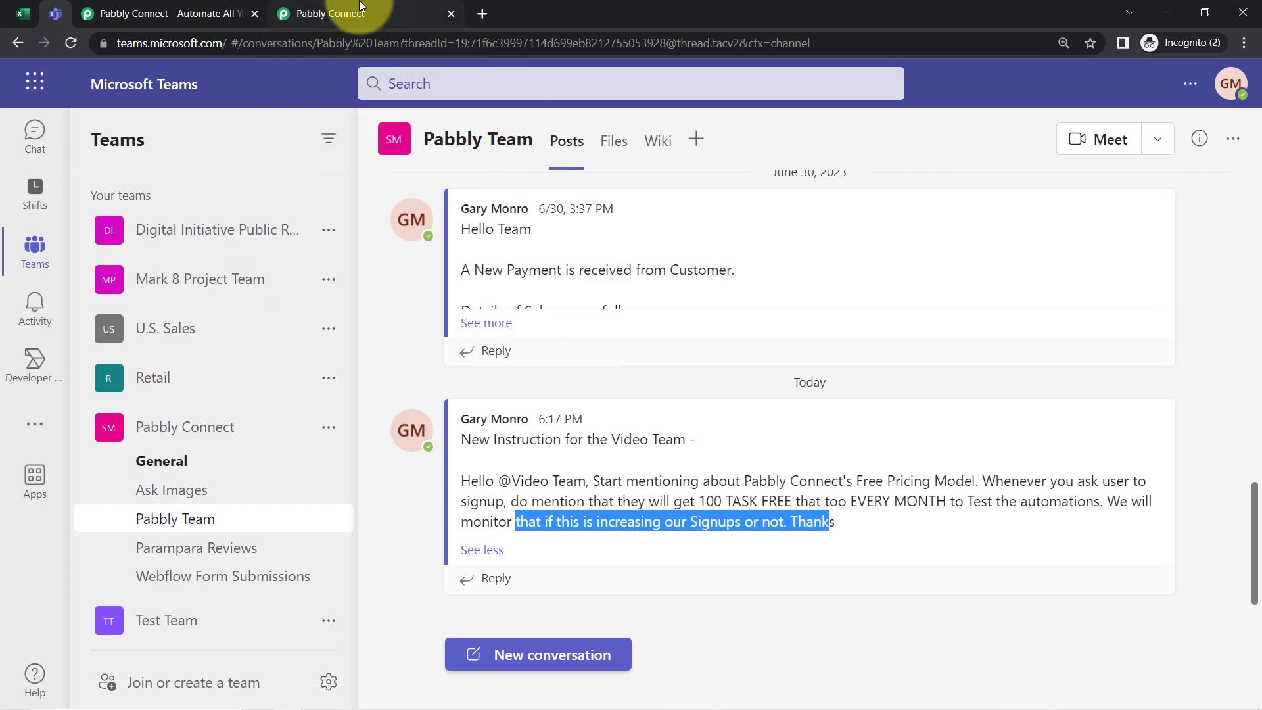
# Return to the Pabbly Connect workflow and collapse both the Microsoft Excel trigger and the Microsoft Teams action.
pyautogui.click(331, 13)
pyautogui.scroll(9, 117, 368)
pyautogui.scroll(15, 117, 351)
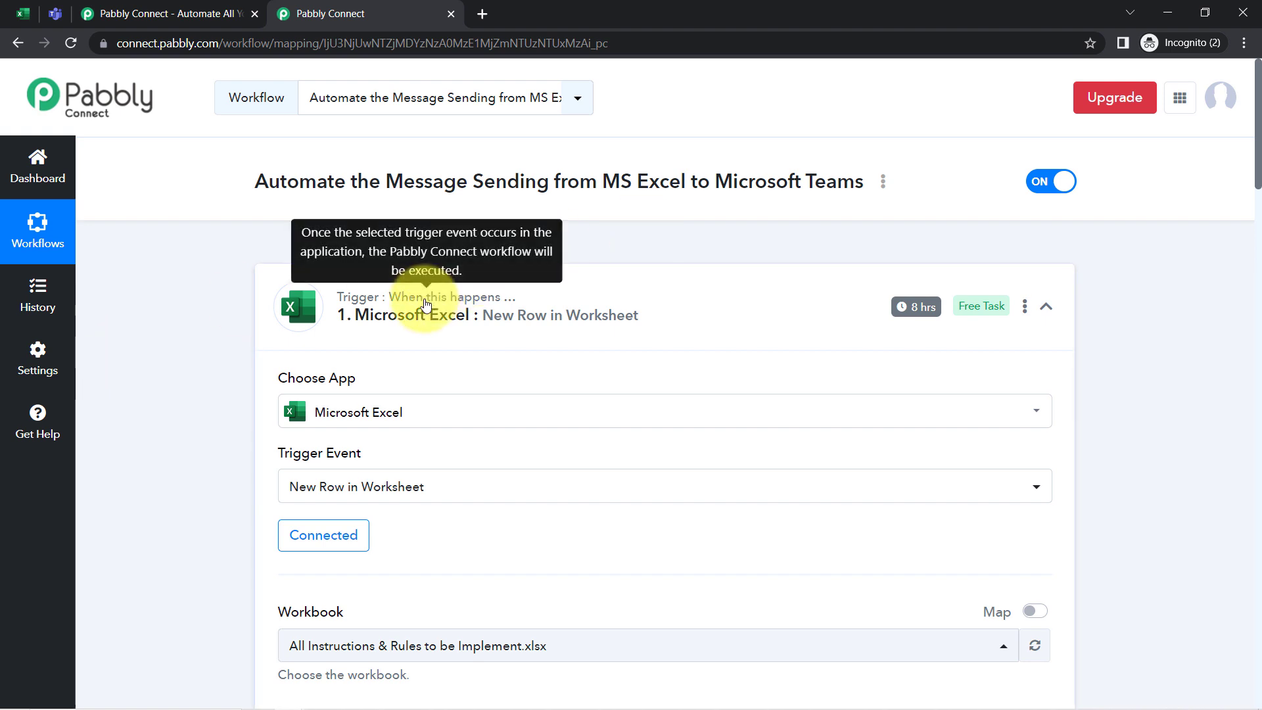
pyautogui.click(395, 295)
pyautogui.click(367, 458)
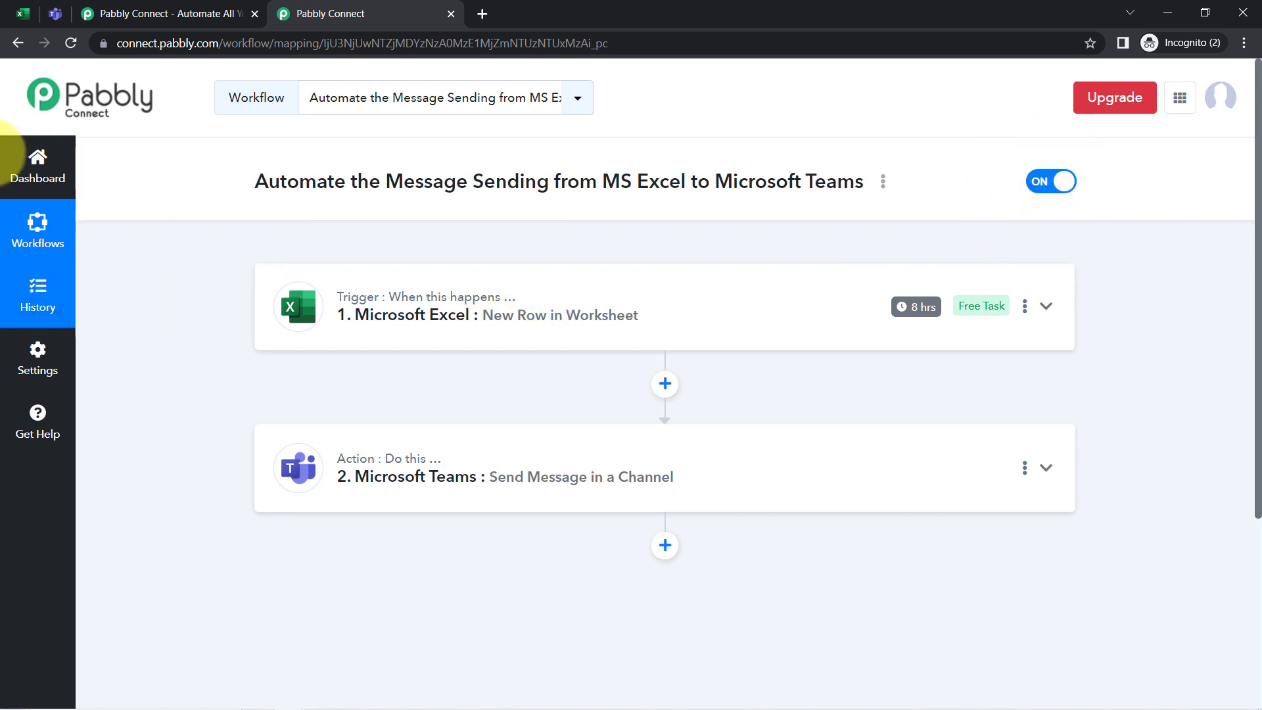
# Look over the empty rows beneath row 2 in the Excel worksheet and the latest post in the Pabbly Team channel.
pyautogui.click(25, 13)
pyautogui.click(340, 508)
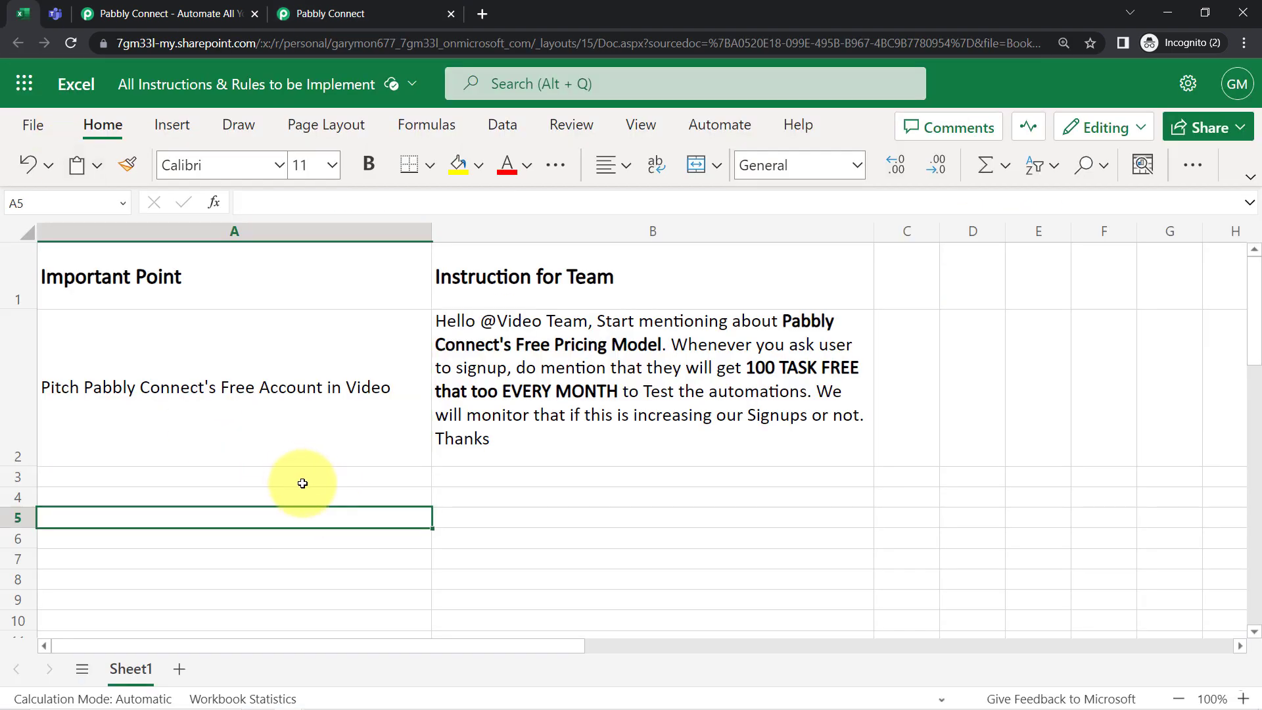
pyautogui.moveTo(304, 497); pyautogui.dragTo(474, 519)
pyautogui.moveTo(397, 550); pyautogui.dragTo(487, 545)
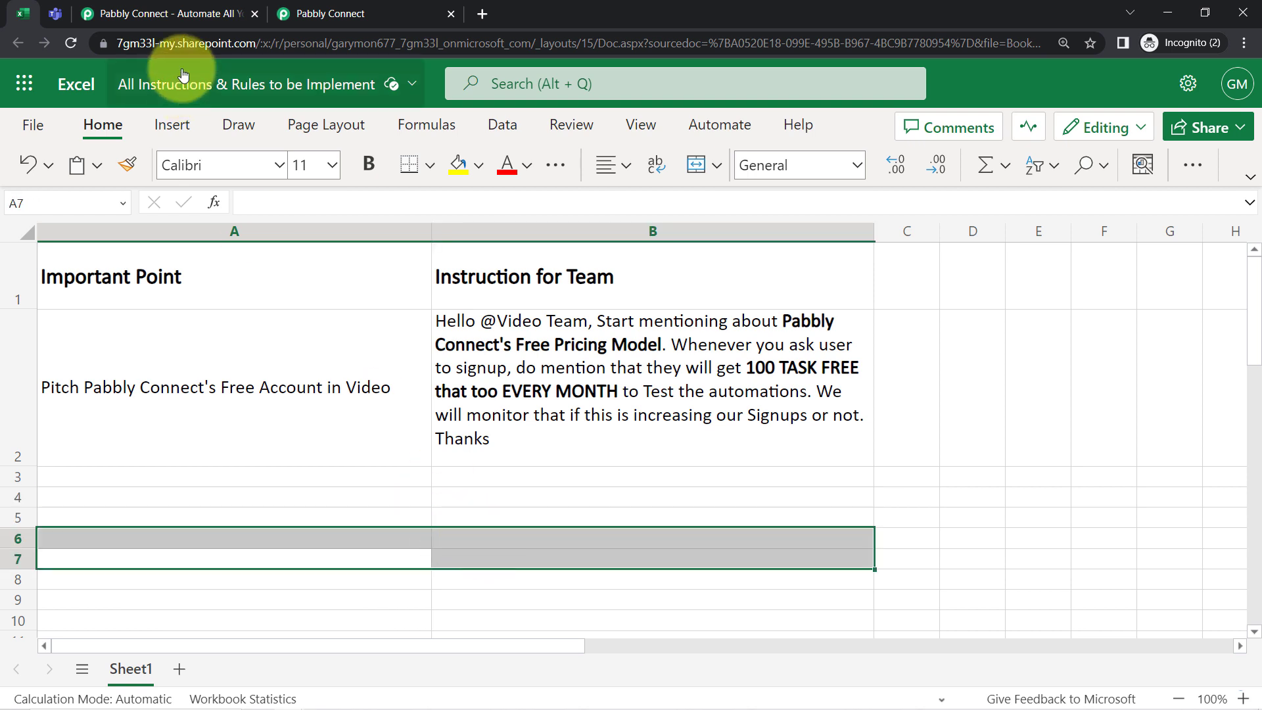
pyautogui.click(56, 14)
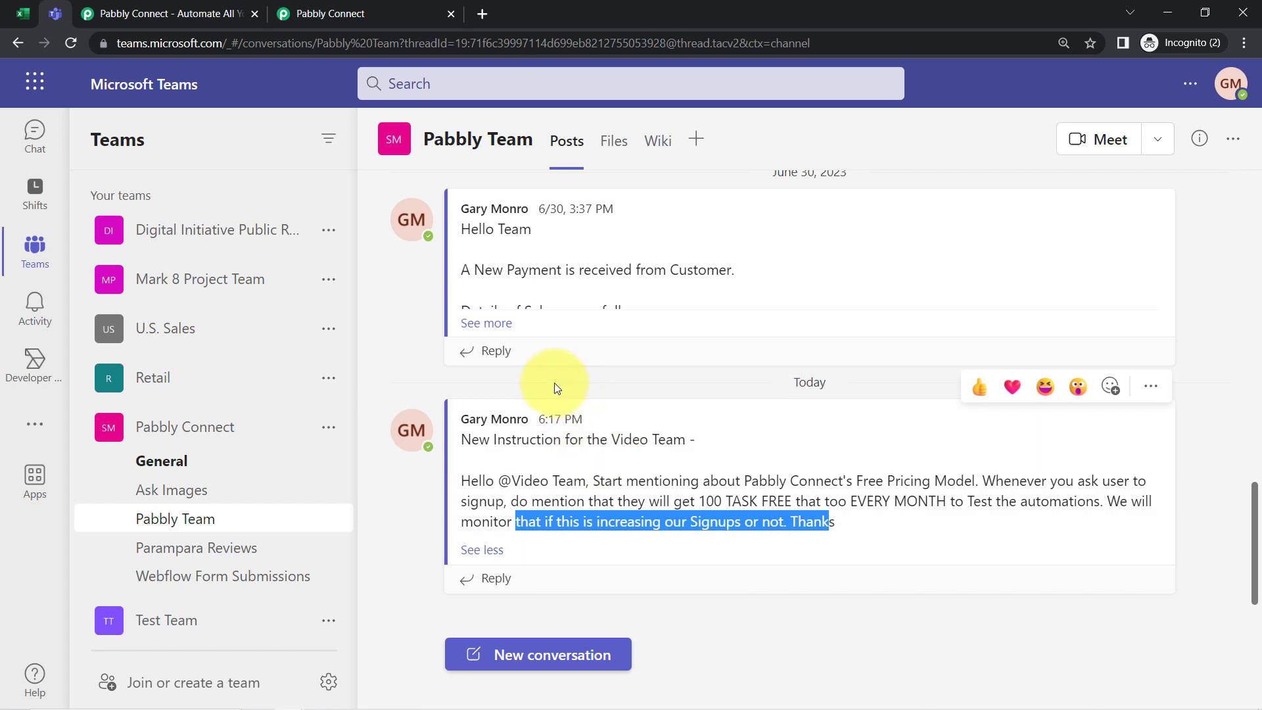
# Switch back to Pabbly Connect, copy the share link of the Excel to Microsoft Teams workflow, and close the sharing dialog.
pyautogui.click(313, 8)
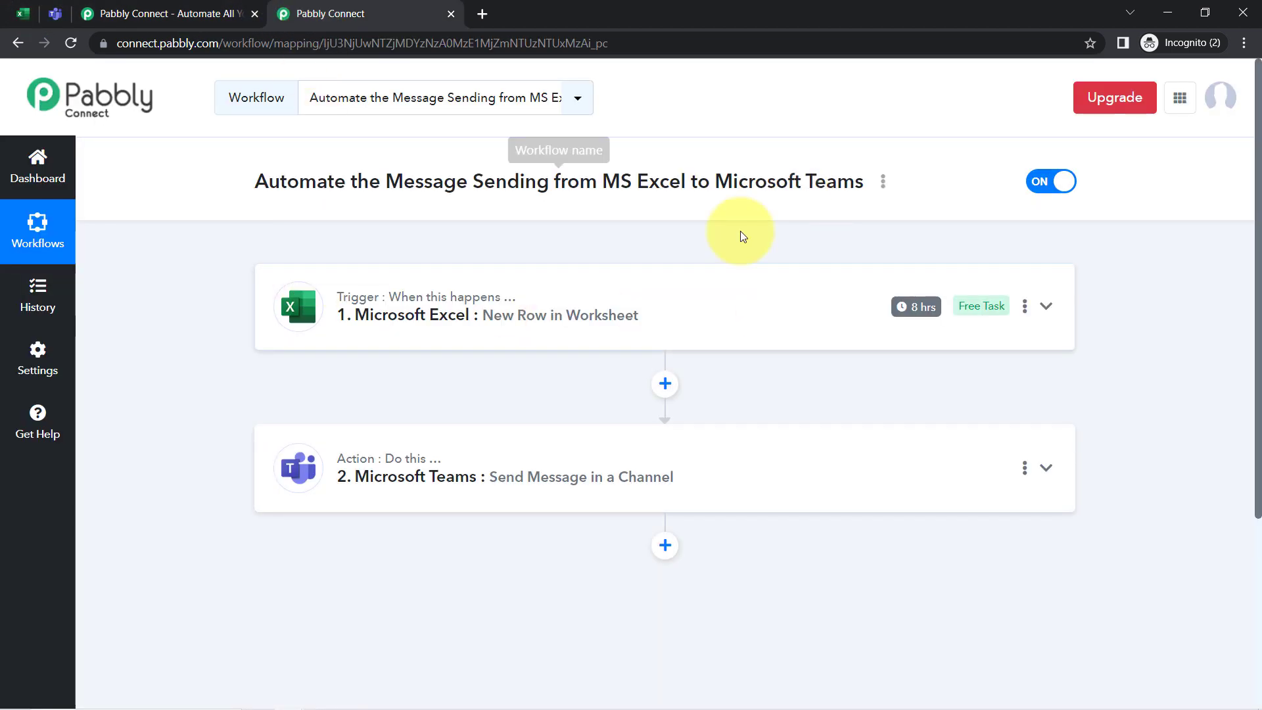
pyautogui.moveTo(906, 307)
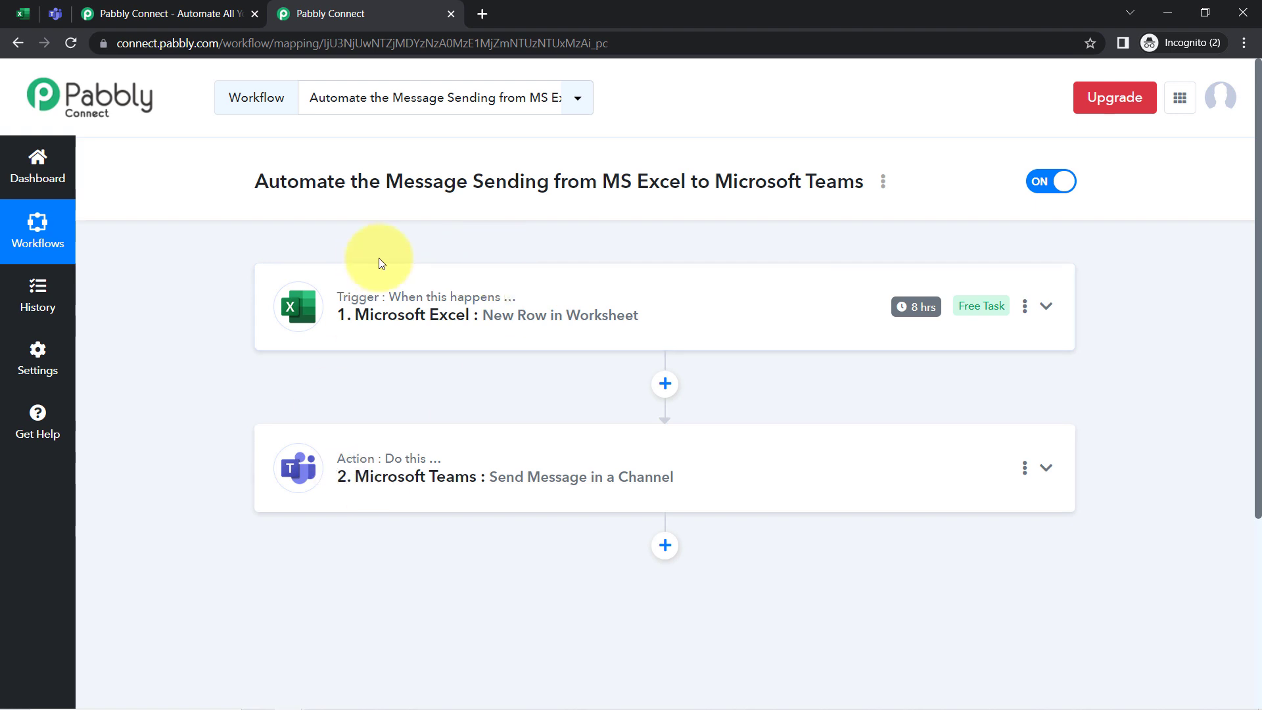
pyautogui.click(884, 184)
pyautogui.click(727, 267)
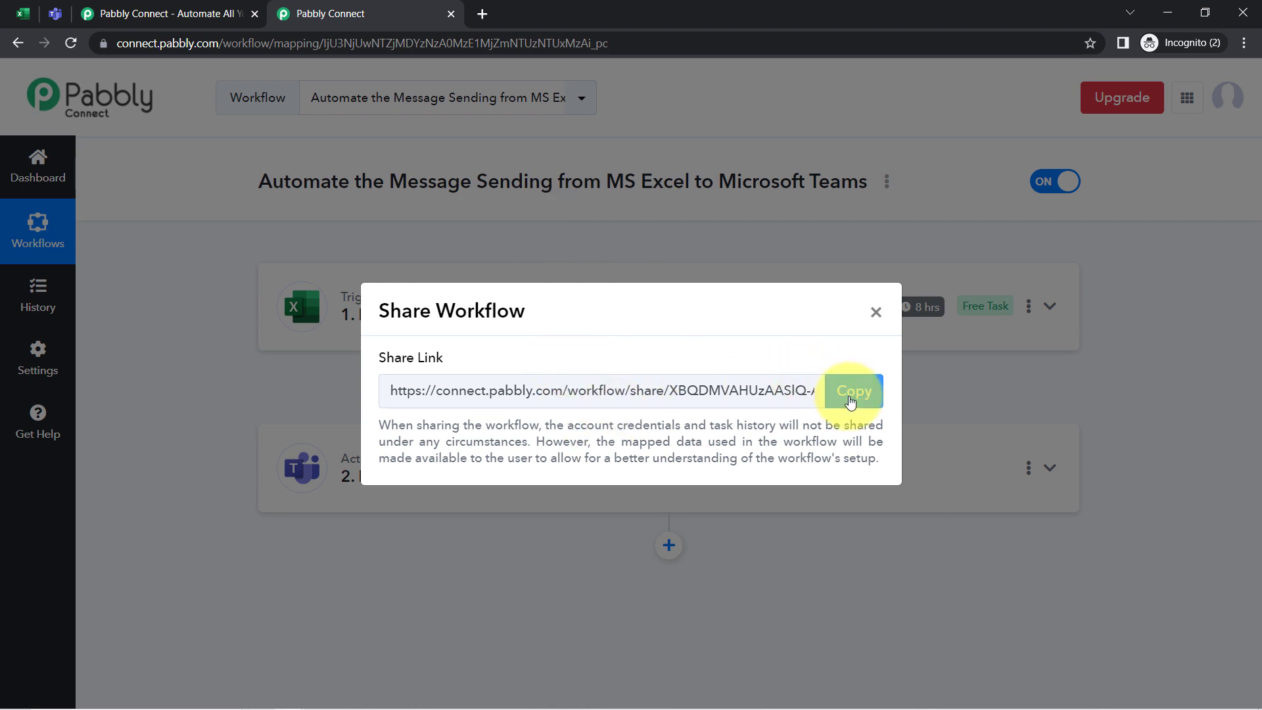
pyautogui.click(851, 402)
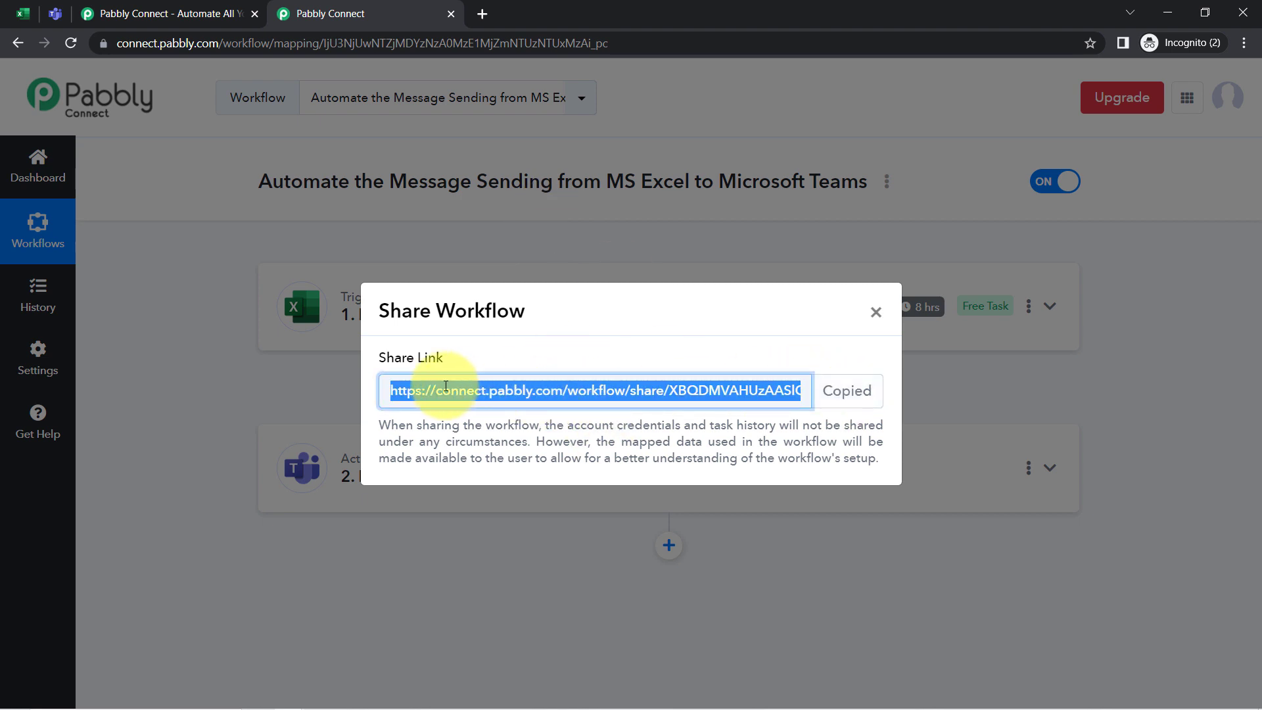
pyautogui.click(849, 390)
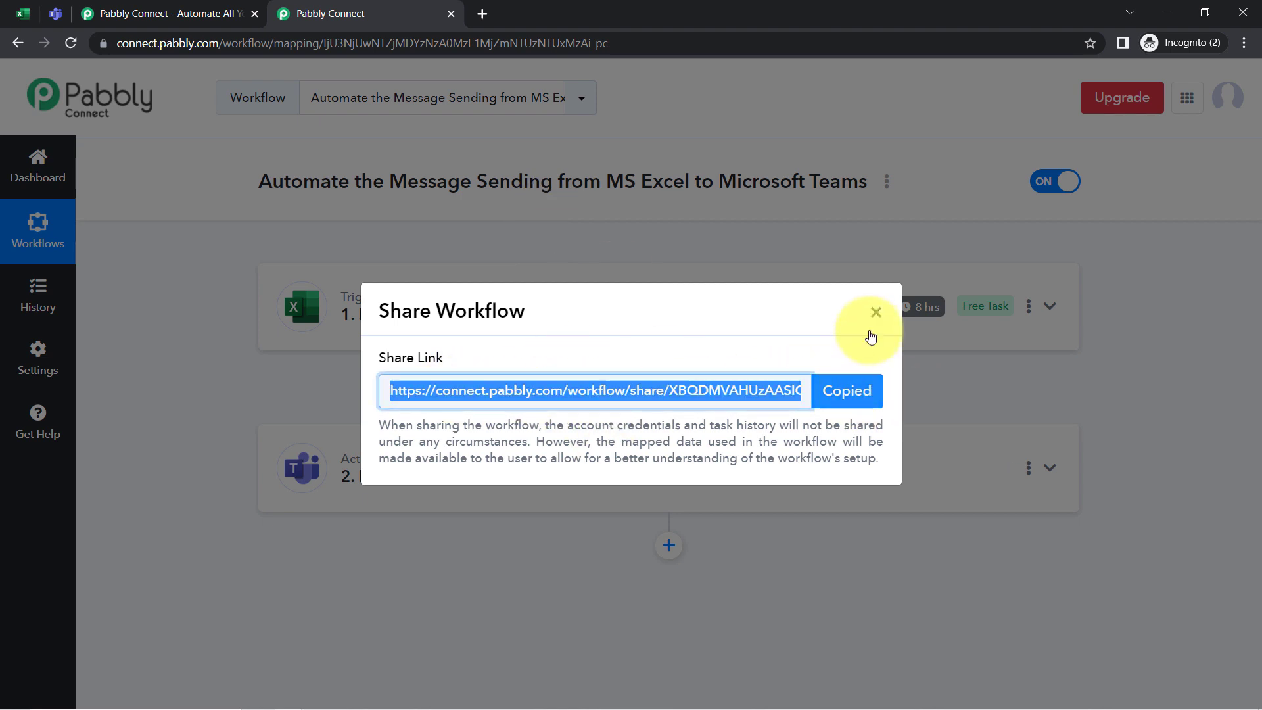
pyautogui.click(876, 312)
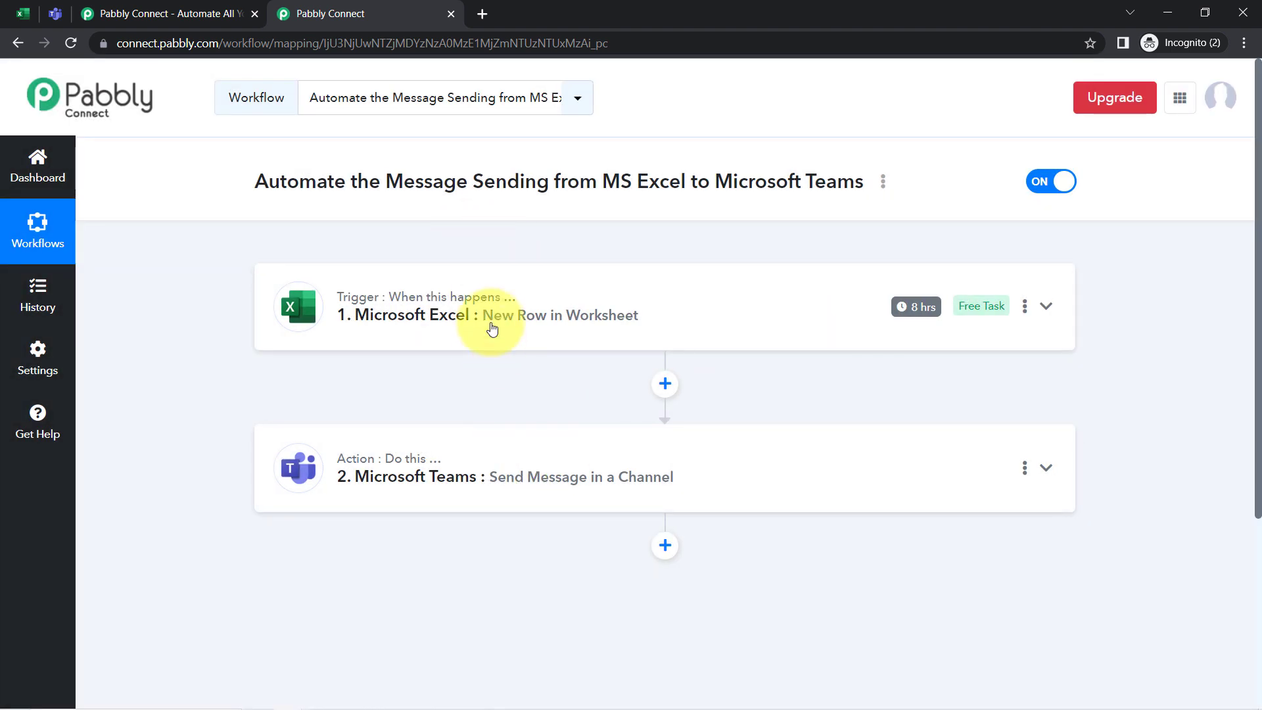